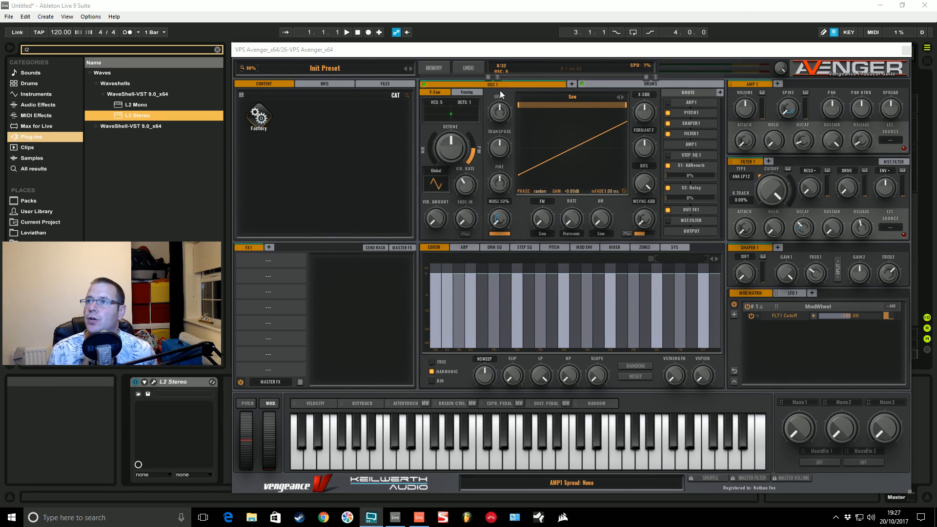
- Browse oscillator 1's shape library through Special Samples, Factory Organic Noises and the Granular category
left_click(569, 97)
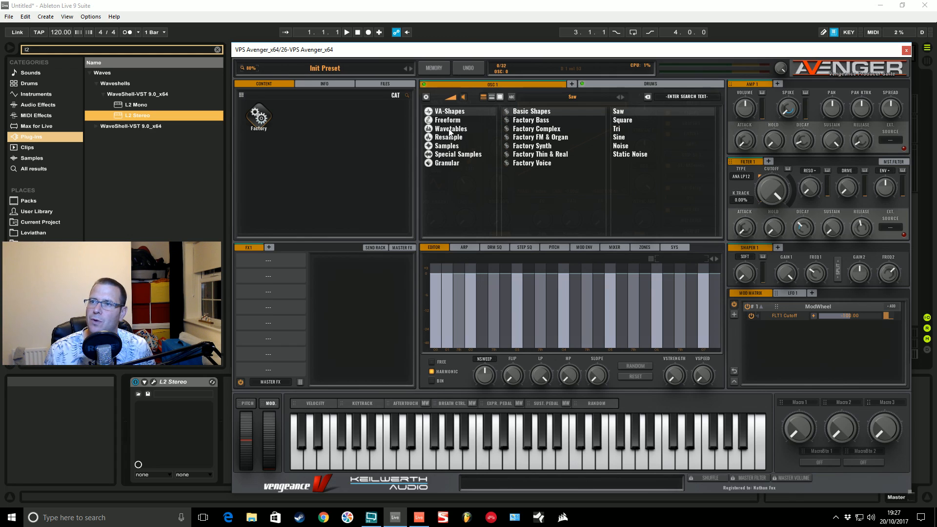
left_click(457, 155)
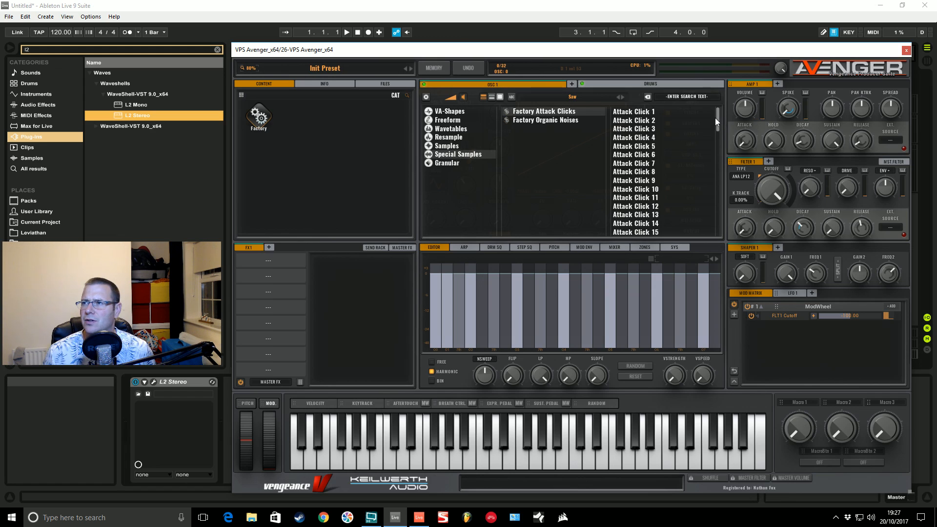
left_click(567, 120)
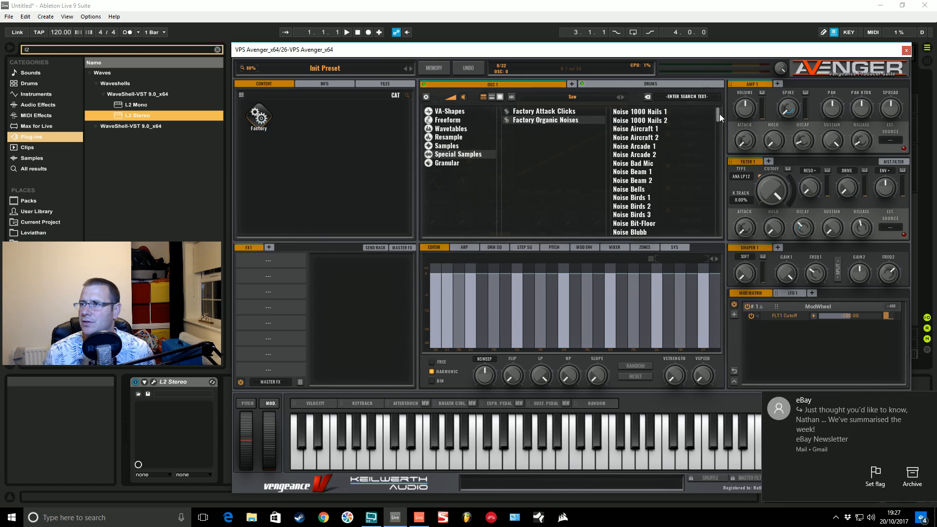
left_click_drag(717, 115, 713, 126)
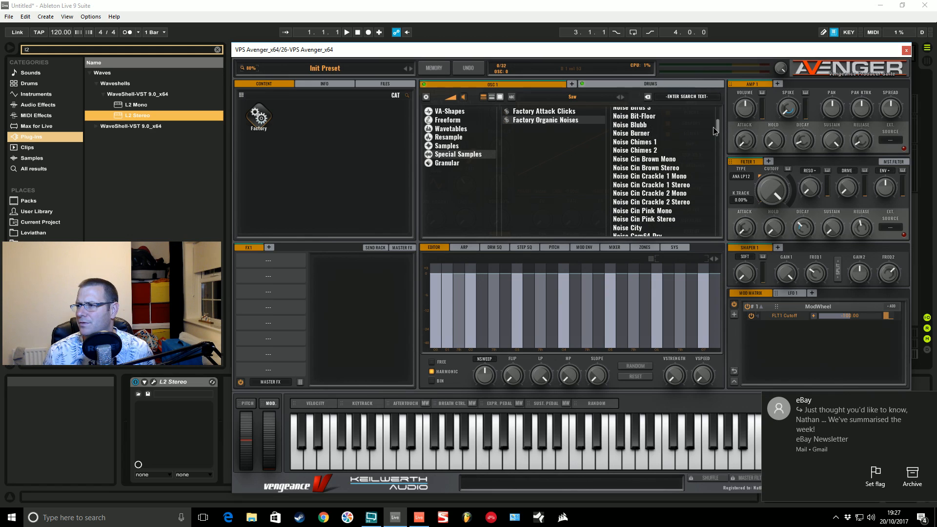
left_click(927, 401)
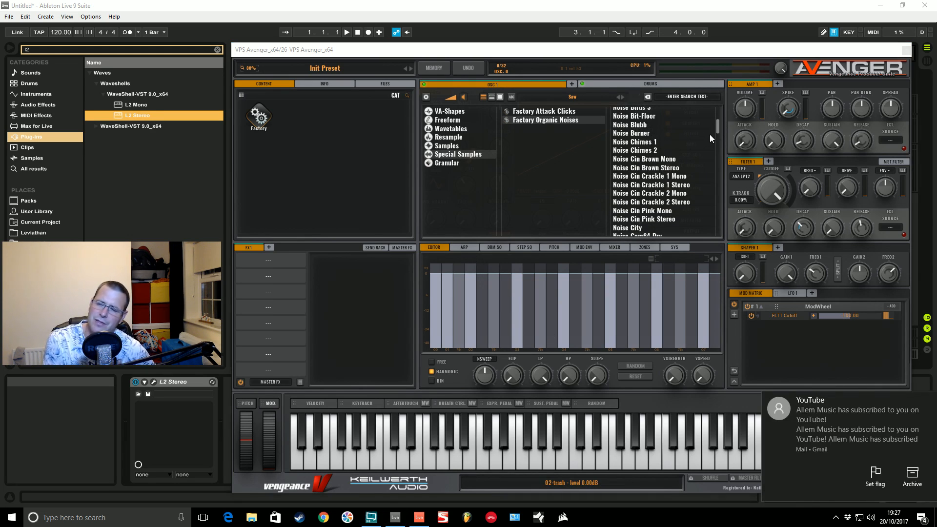
left_click(459, 169)
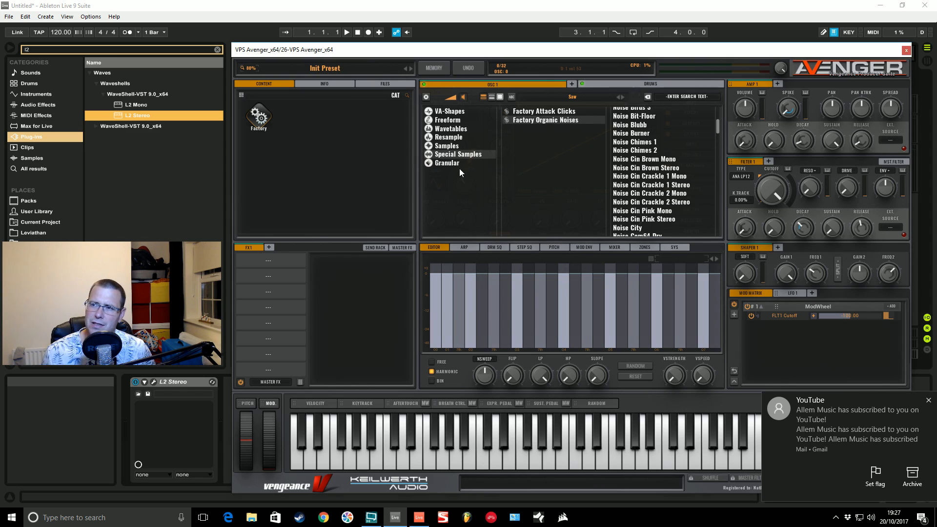
left_click(445, 162)
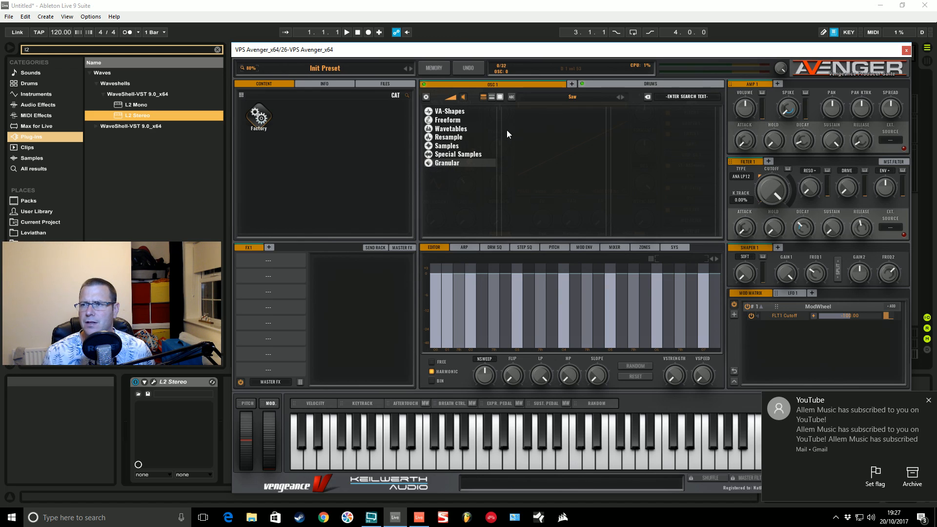
- Look through the Wavetables category's Diatonic, Hard, Mixed Instr, Octaves, Synthesis and Vocoder groups for oscillator 1
left_click(457, 131)
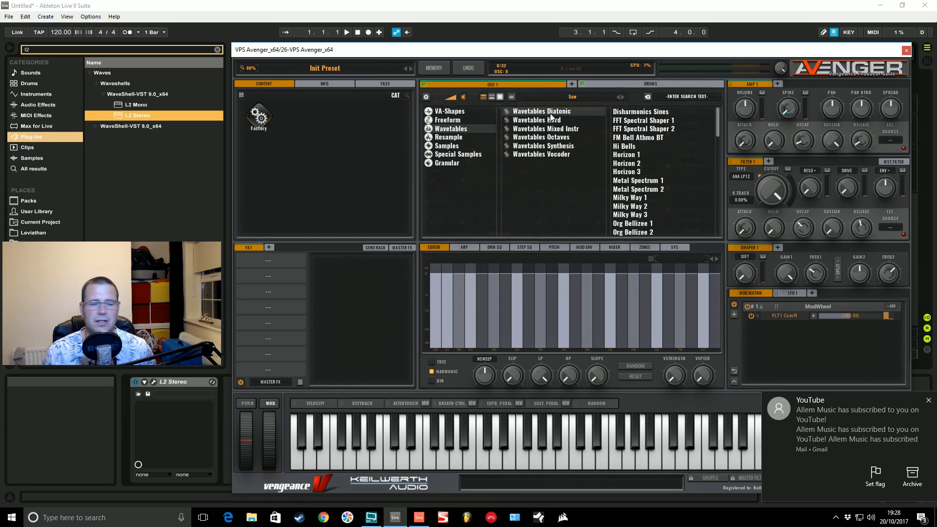
scroll(637, 170, "down", 5)
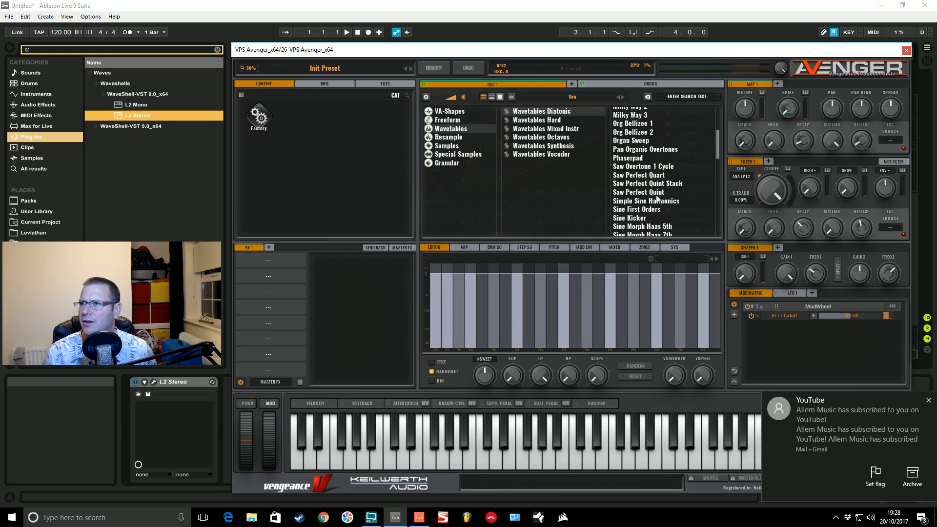
scroll(641, 202, "down", 1)
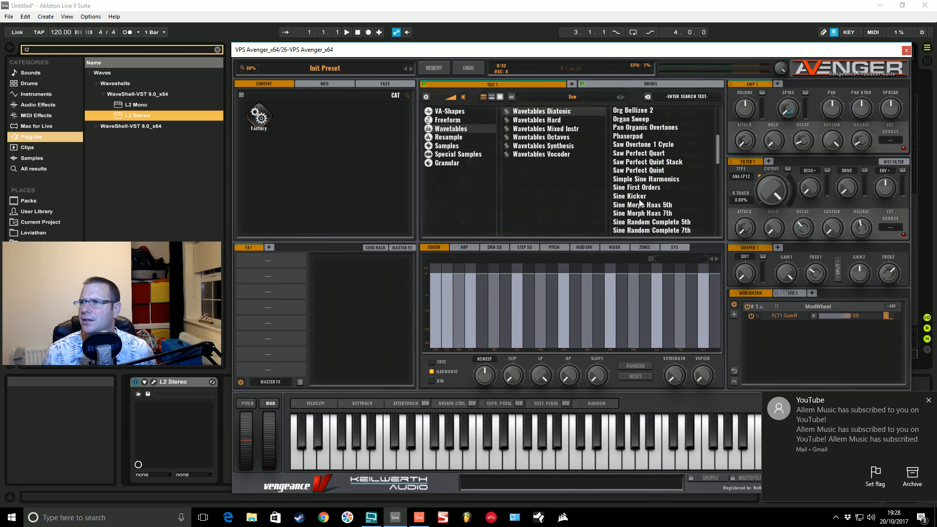
scroll(634, 217, "down", 1)
scroll(635, 218, "down", 7)
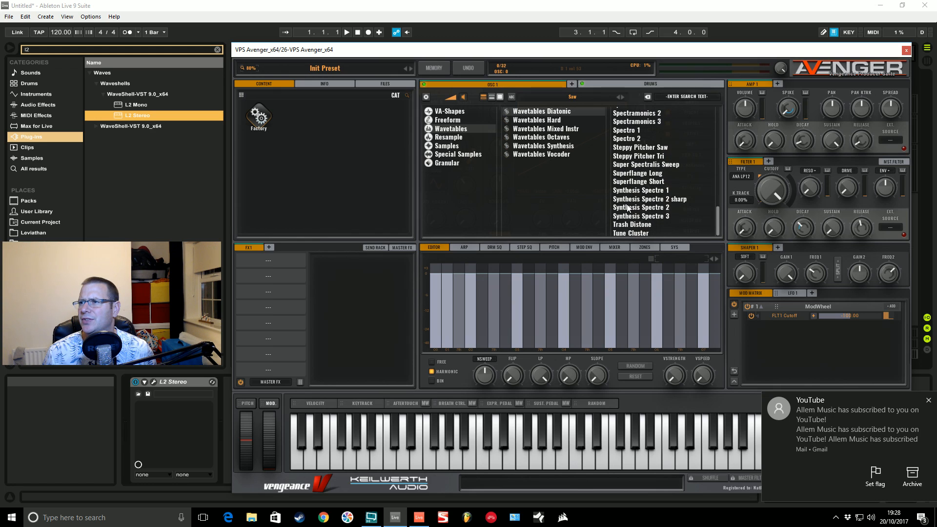
scroll(634, 222, "up", 5)
left_click(554, 120)
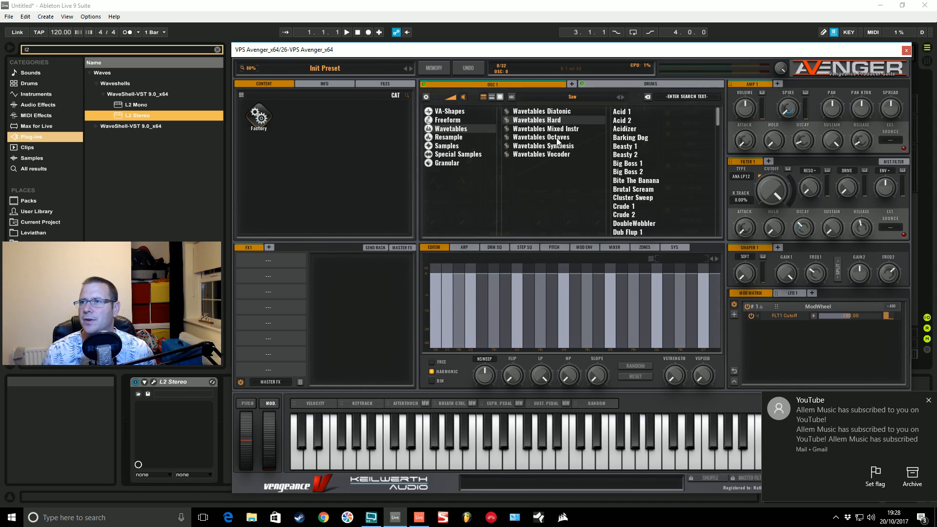
left_click(568, 129)
left_click(555, 138)
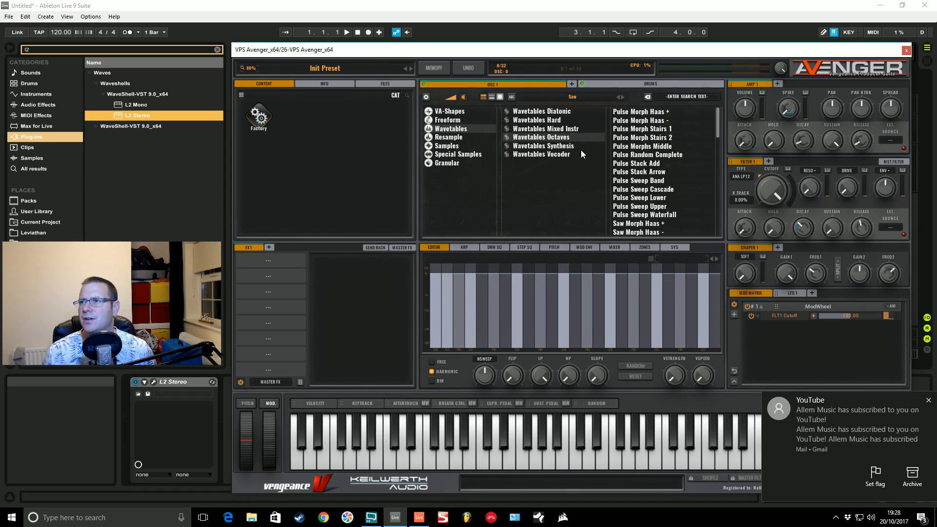
left_click(556, 146)
scroll(653, 152, "down", 5)
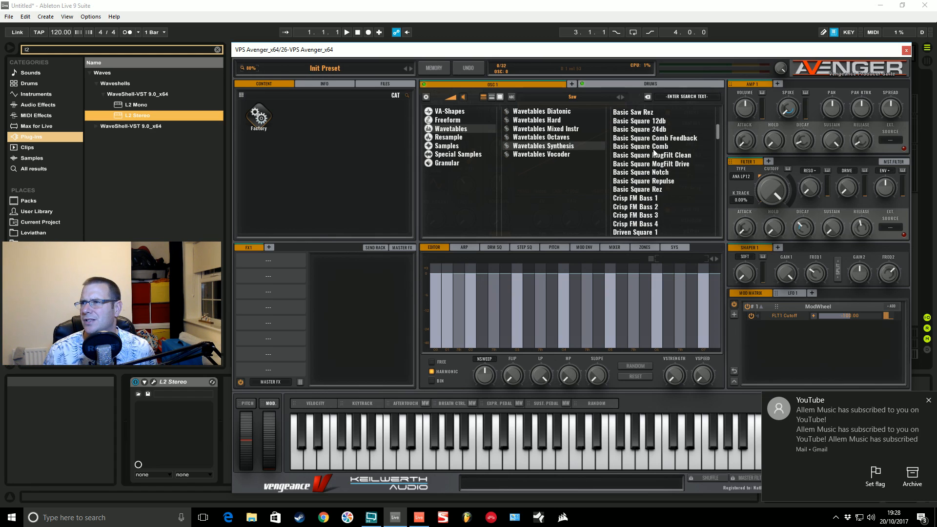
scroll(653, 152, "up", 2)
left_click(545, 155)
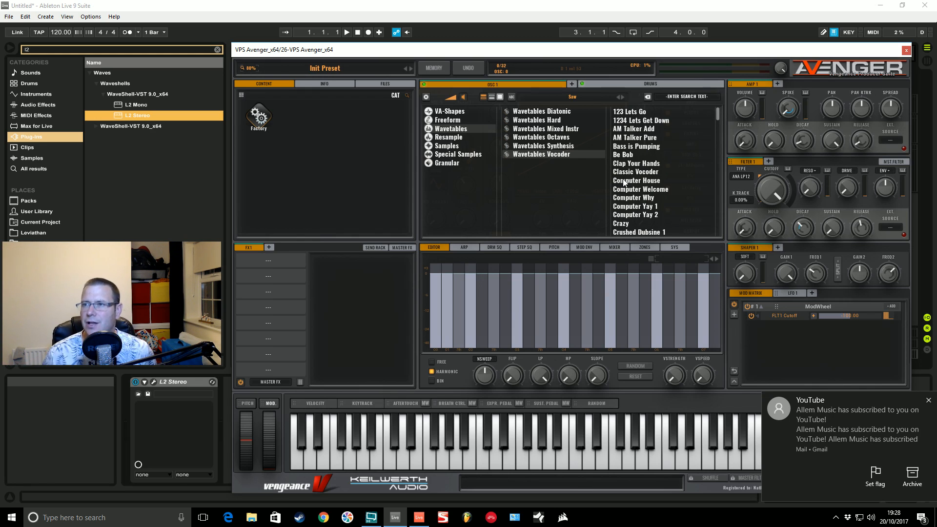
- Load the V-Wobble 3 wavetable from Wavetables Hard into oscillator 1 and sweep its wavetable index
left_click(537, 119)
scroll(700, 114, "down", 5)
left_click_drag(716, 127, 707, 220)
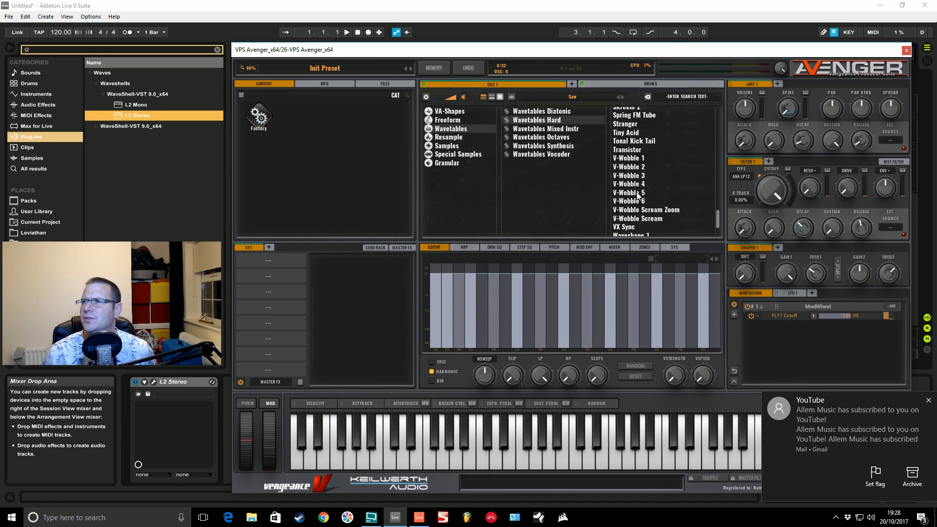
double_click(637, 177)
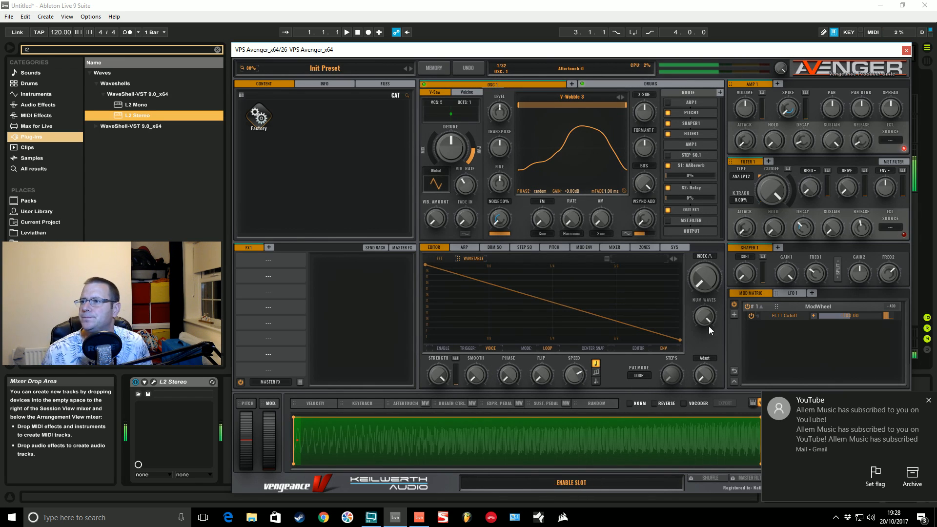
mouse_move(706, 286)
left_mouse_down()
mouse_move(705, 176)
mouse_move(709, 322)
mouse_move(708, 300)
left_mouse_up()
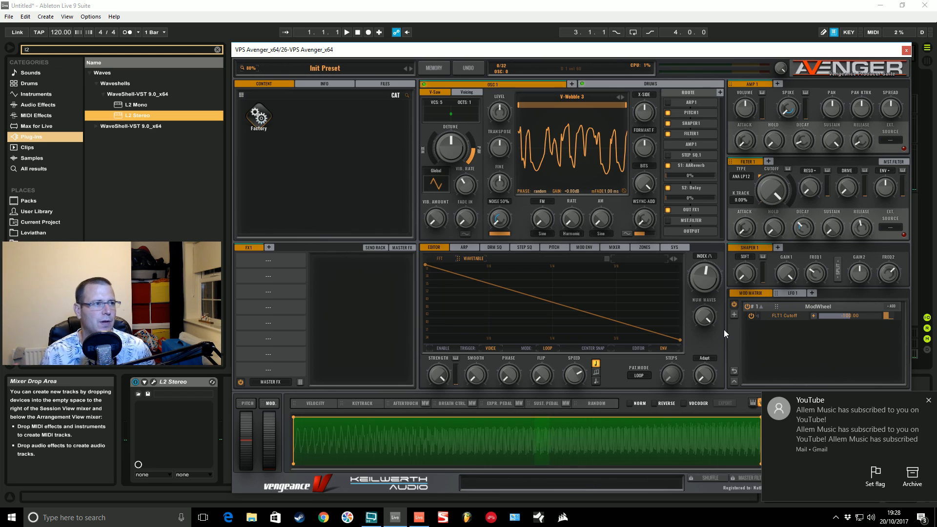
left_click_drag(700, 274, 701, 245)
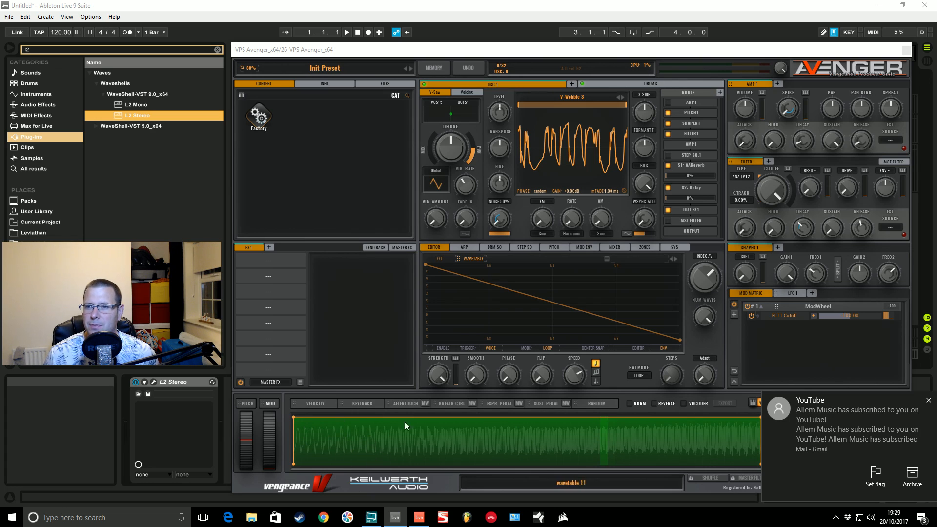
- Switch oscillator 1 to the Saw shape from VA-Shapes
left_click(561, 94)
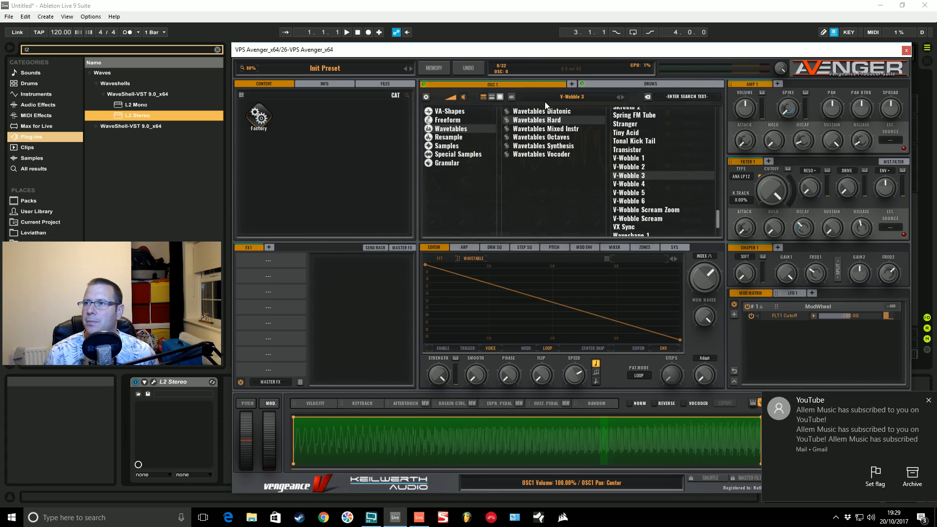
left_click(456, 112)
double_click(620, 112)
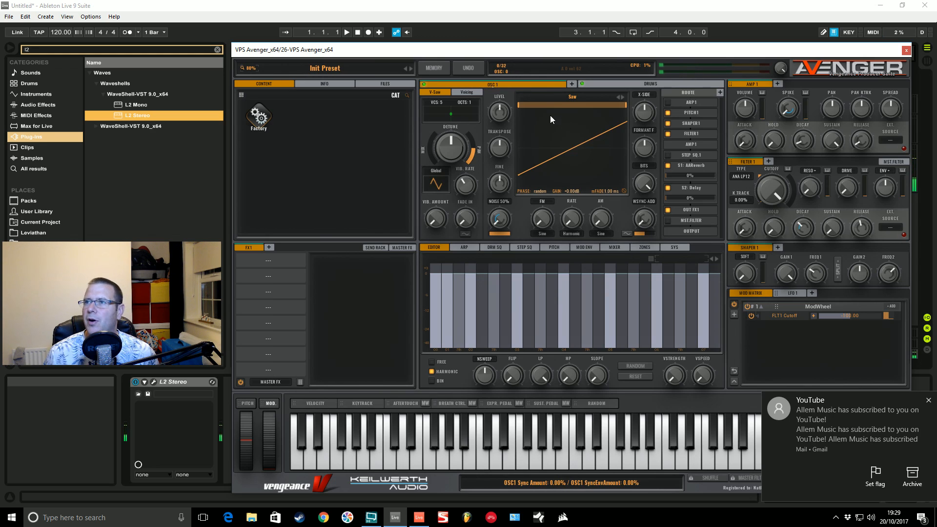
- Load the V-Wobble 6 wavetable from Wavetables Hard into oscillator 1
left_click(570, 98)
left_click(455, 129)
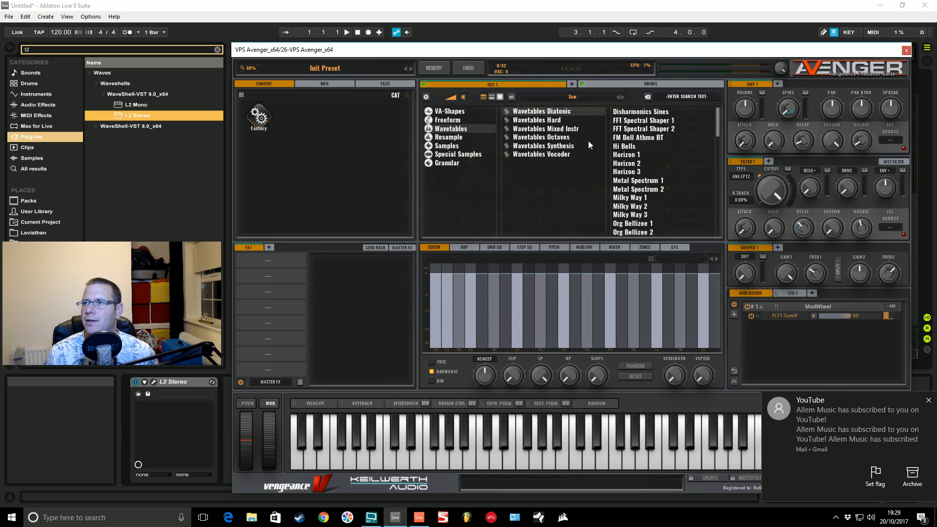
left_click(555, 121)
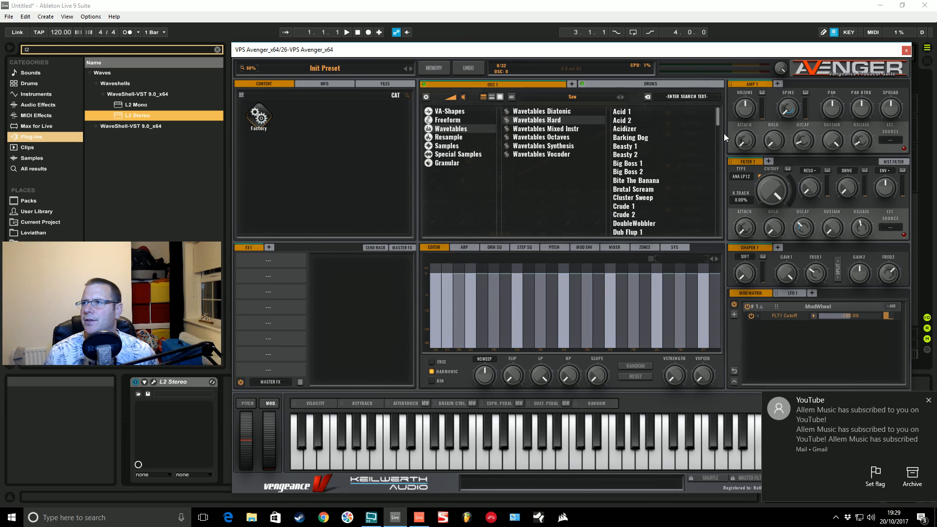
left_click_drag(720, 133, 716, 236)
left_click(648, 149)
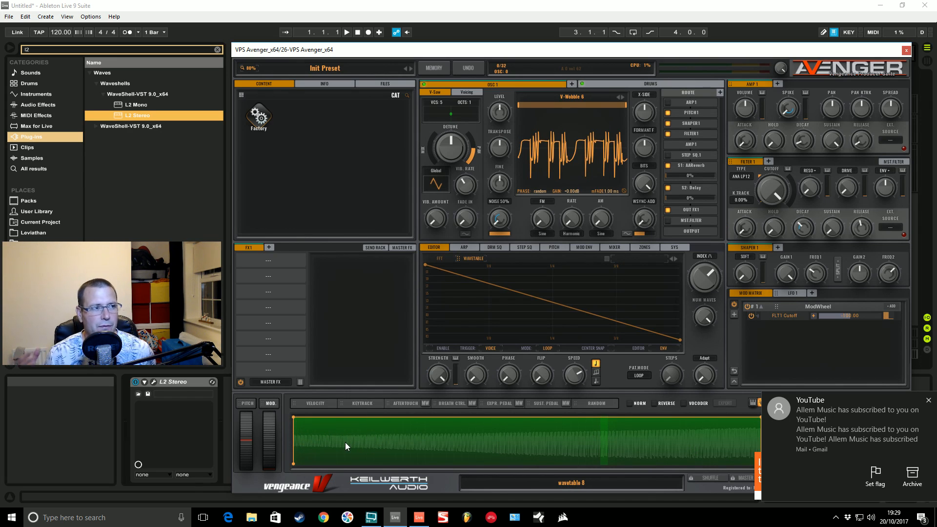
- Choose an earlier wave in V-Wobble 6's waveform display and examine the individual waves up close
left_click(367, 439)
scroll(377, 437, "up", 2)
scroll(377, 436, "up", 3)
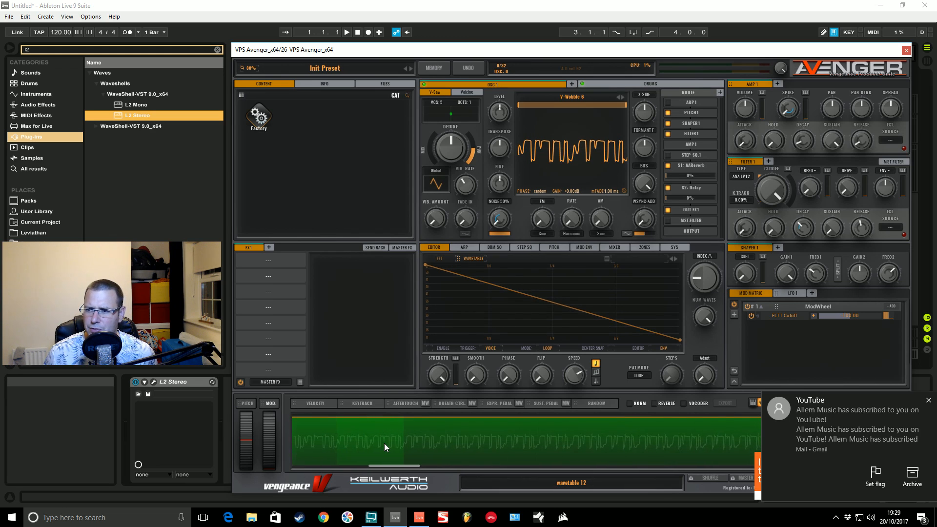
scroll(408, 447, "down", 2)
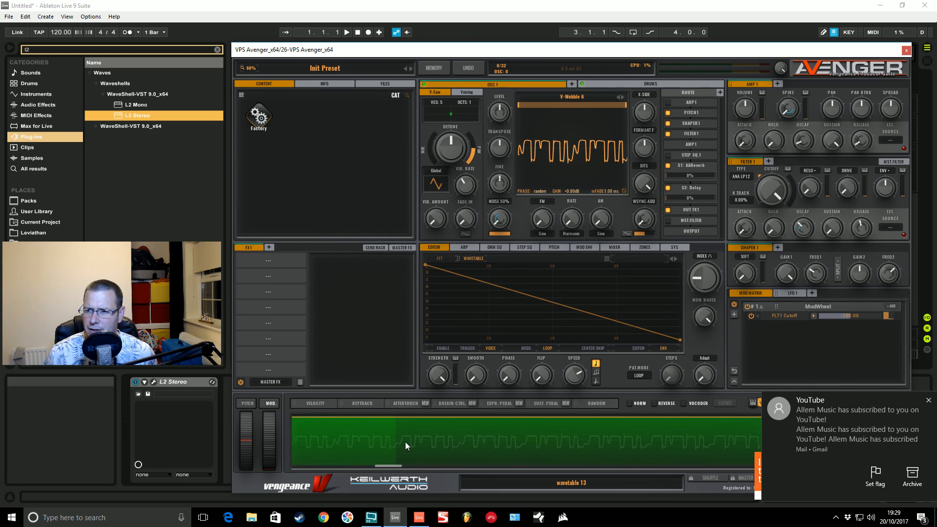
scroll(405, 440, "up", 4)
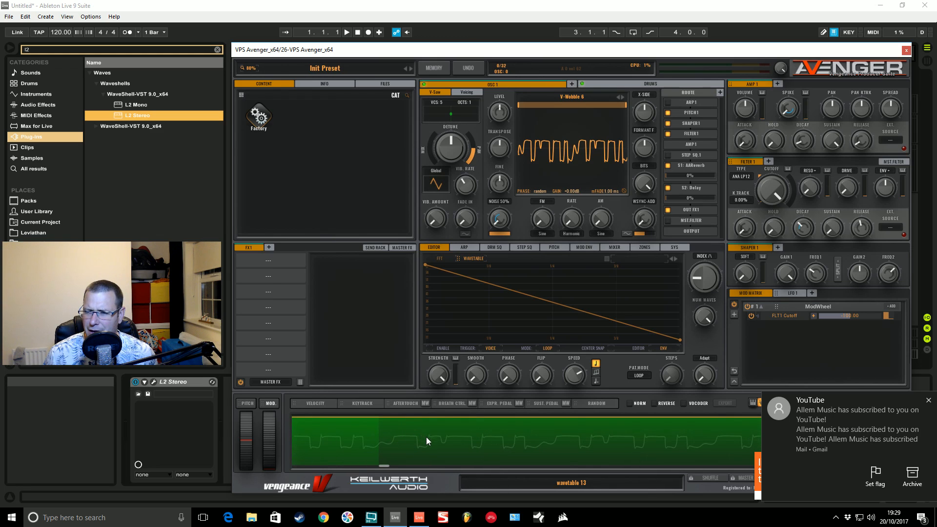
scroll(476, 434, "down", 5)
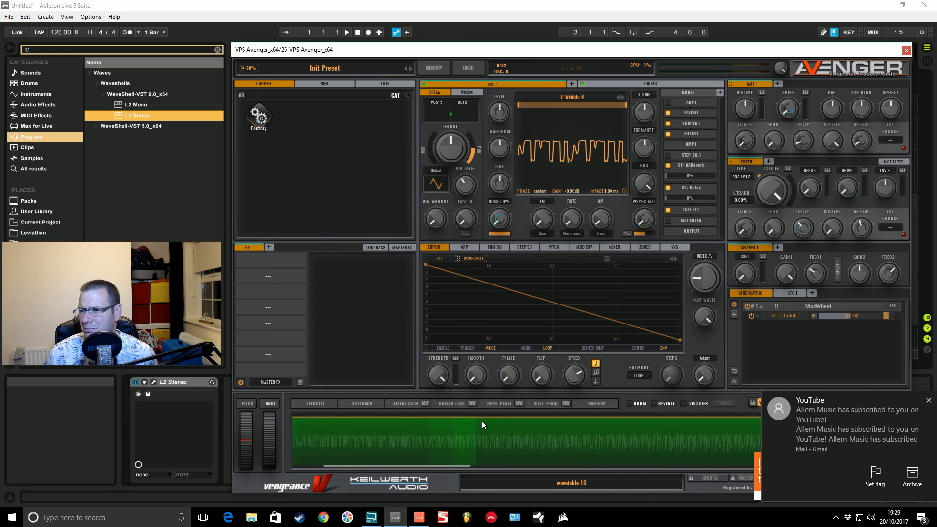
scroll(473, 432, "down", 3)
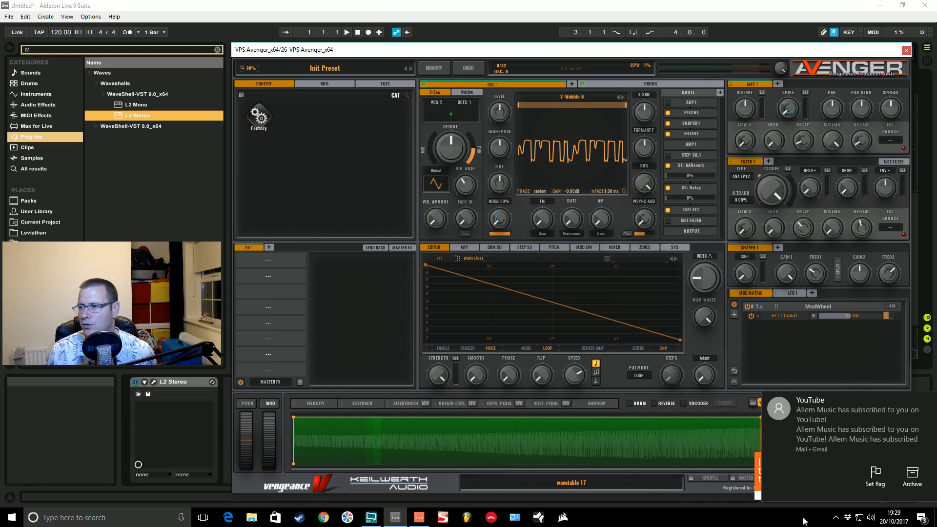
- Dismiss the mail and YouTube pop-ups, clear all notifications in the Windows Action Centre and return to the synth
left_click(928, 401)
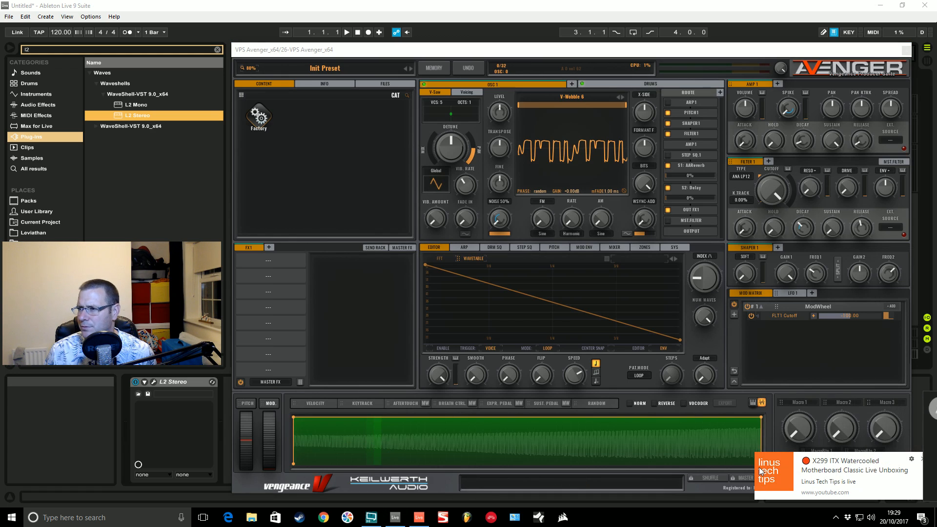
left_click(923, 459)
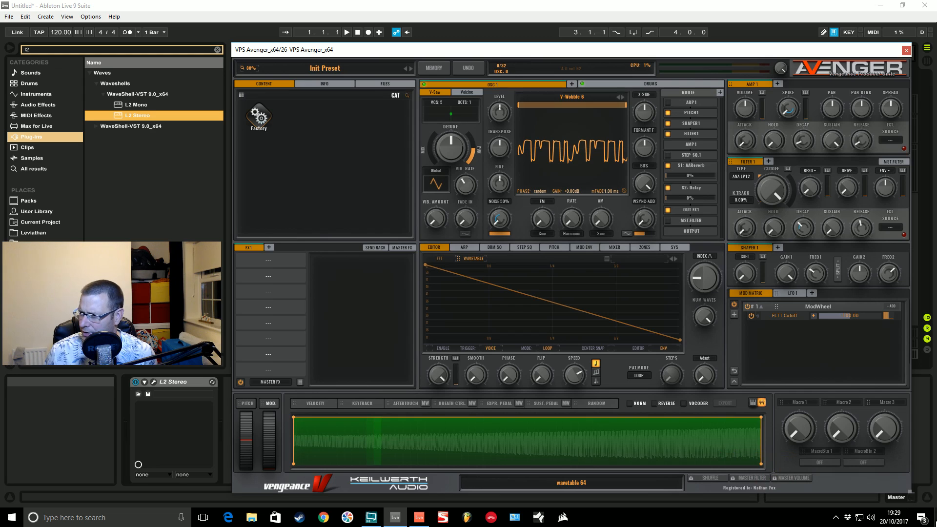
right_click(922, 517)
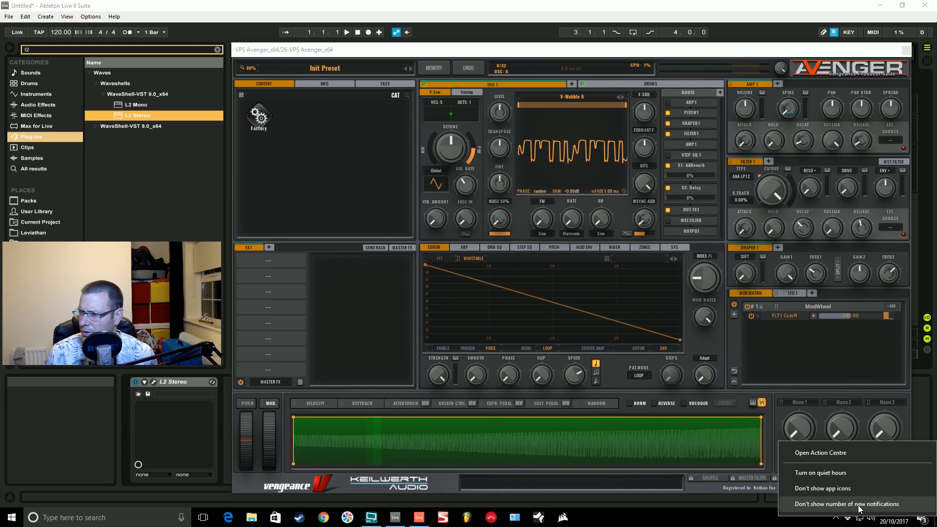
left_click(820, 453)
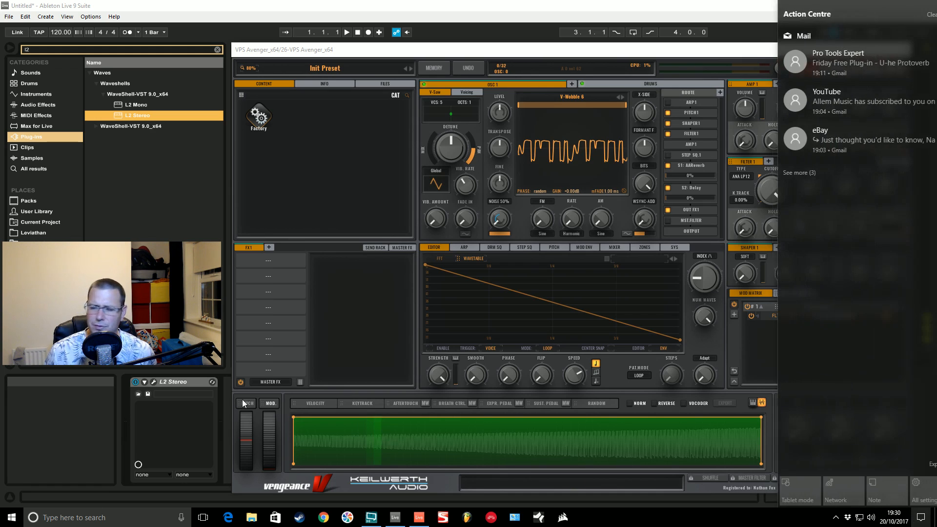
left_click(921, 15)
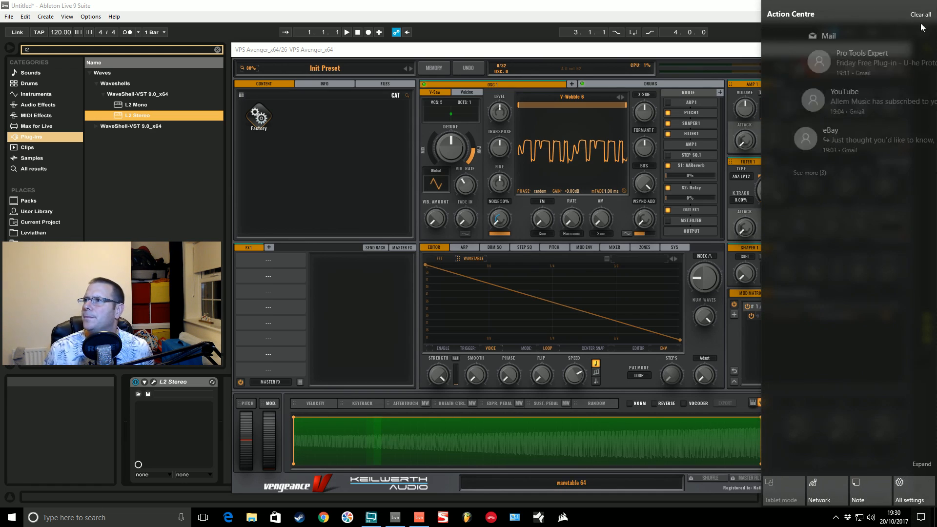
left_click(294, 254)
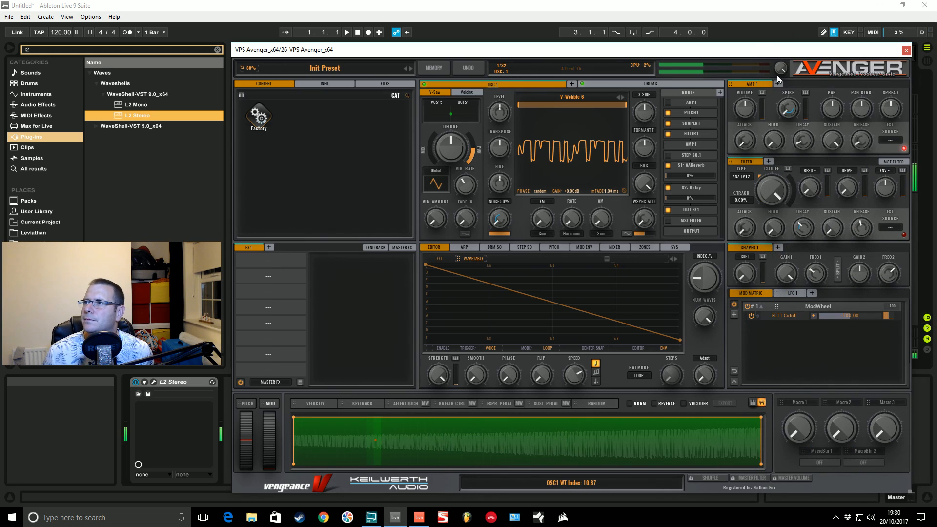
- Adjust the master volume and choose a wave about two thirds of the way along the V-Wobble 6 wavetable
left_click_drag(783, 69, 688, 199)
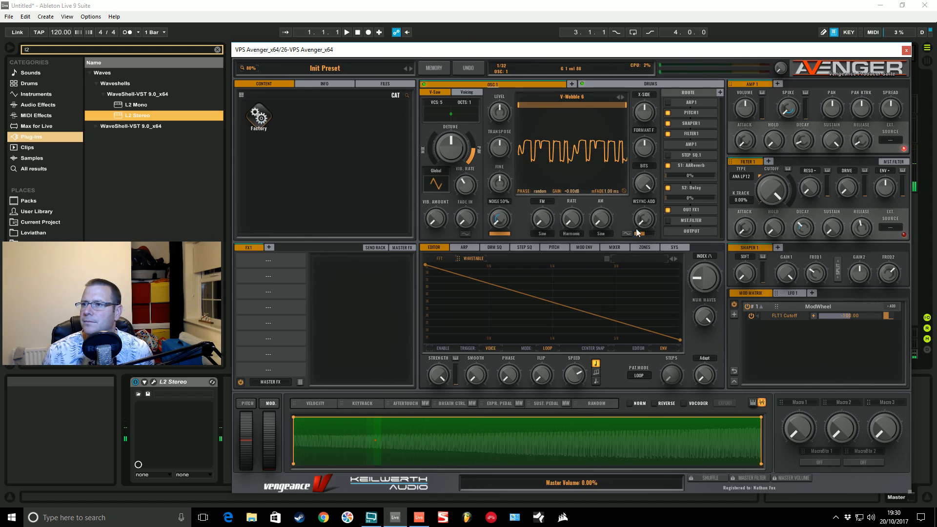
left_click_drag(375, 442, 381, 445)
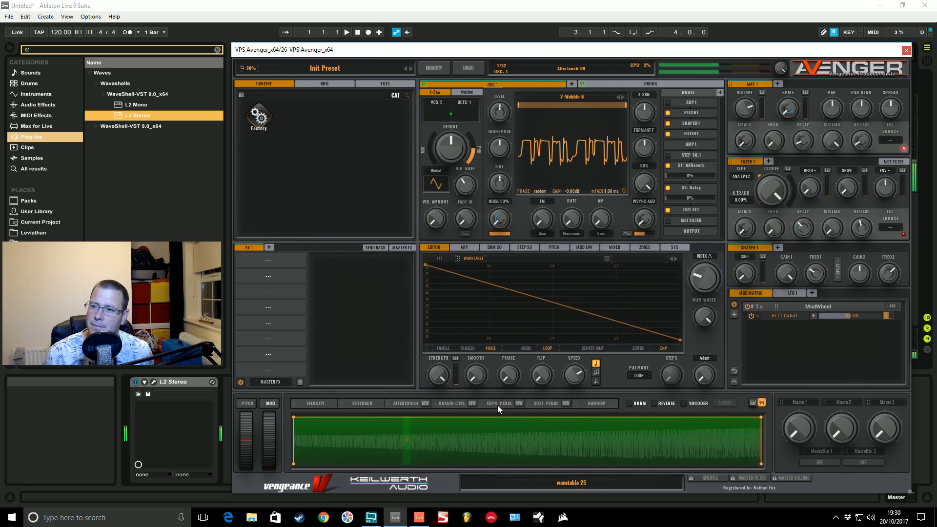
left_click(599, 432)
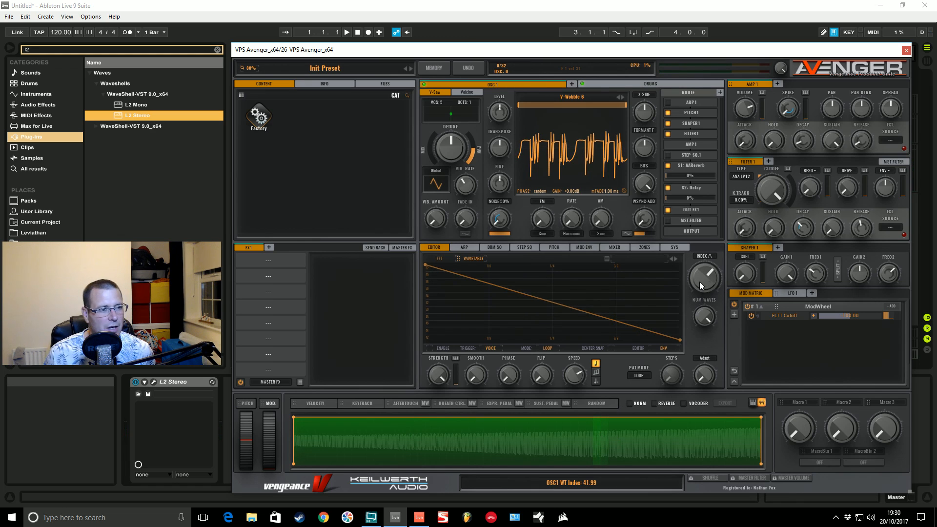
- Audition waves throughout the V-Wobble 6 waveform display, from the late waves to the early ones, including continuous sweeps across it
left_click(649, 436)
left_click(739, 458)
left_click(635, 438)
left_click(550, 446)
left_click(464, 449)
left_click(418, 439)
left_click(357, 441)
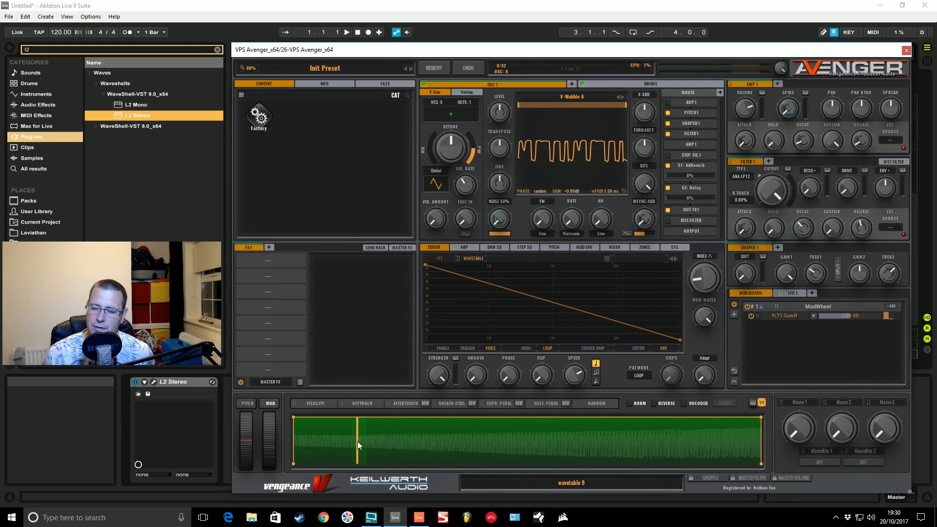
left_click_drag(323, 444, 670, 451)
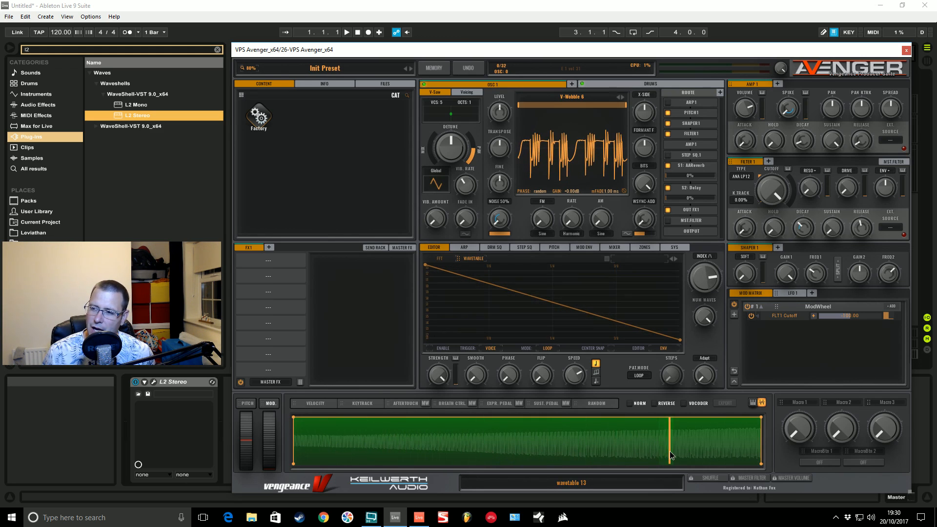
left_click(337, 440)
mouse_move(338, 440)
left_mouse_down()
mouse_move(585, 451)
mouse_move(418, 426)
mouse_move(530, 429)
mouse_move(291, 426)
mouse_move(561, 437)
mouse_move(426, 443)
left_mouse_up()
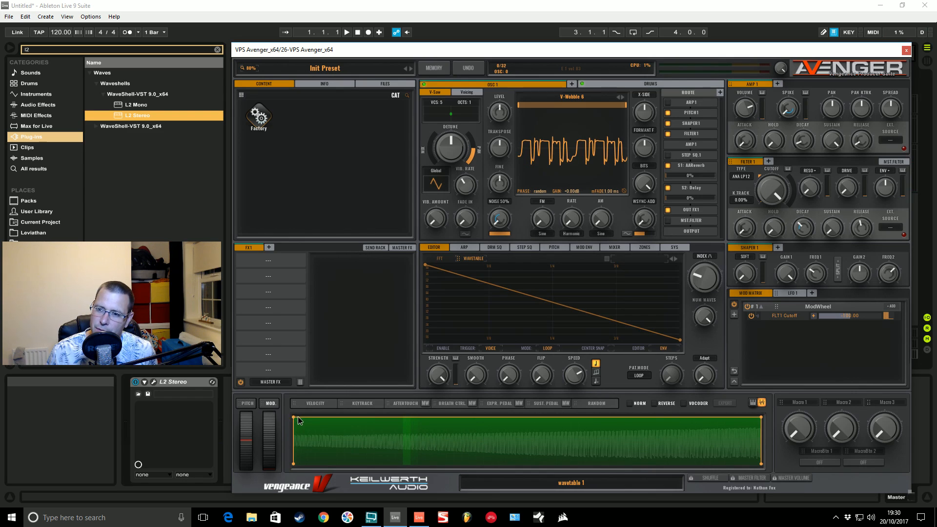
- Shape a fade-in over about the first sixth of the wavetable display and move the wavetable index to the first wave
left_click_drag(293, 420, 374, 417)
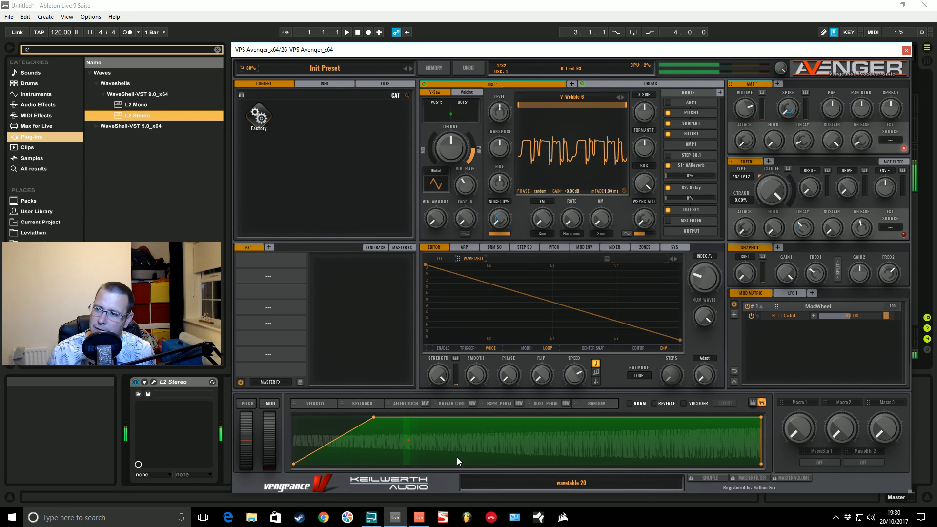
mouse_move(352, 442)
left_mouse_down()
mouse_move(385, 443)
mouse_move(288, 441)
left_mouse_up()
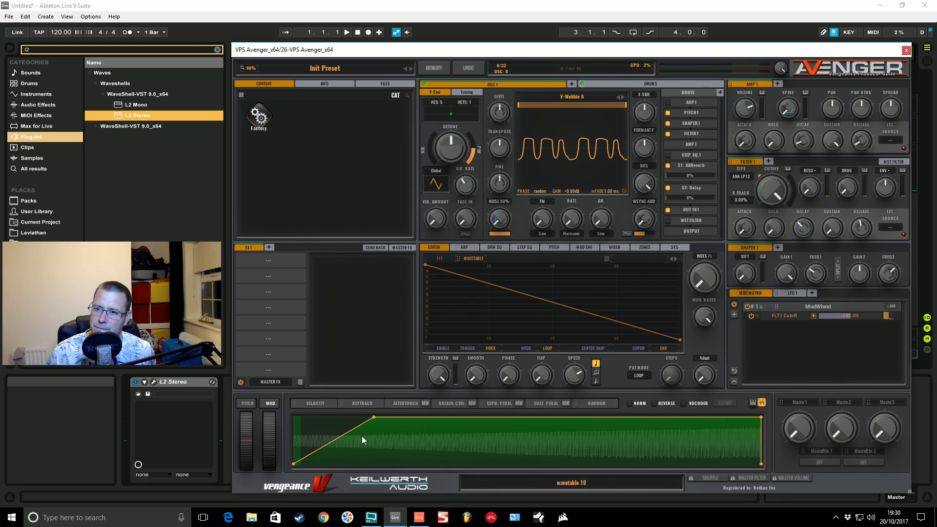
mouse_move(698, 280)
left_mouse_down()
mouse_move(710, 266)
mouse_move(696, 295)
left_mouse_up()
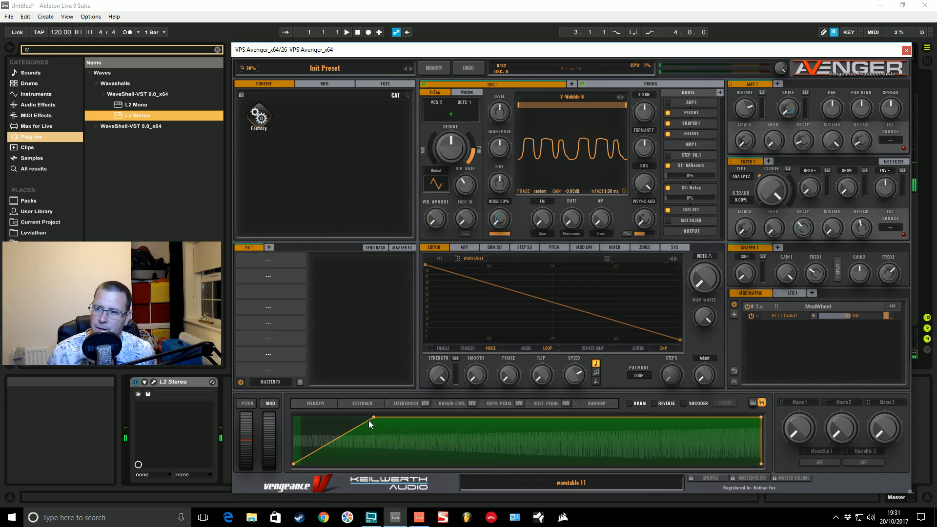
- Extend the fade-in to about the wavetable's midpoint and shape a fade-out from there to the end, moving the wavetable index through both
left_click_drag(375, 417, 520, 418)
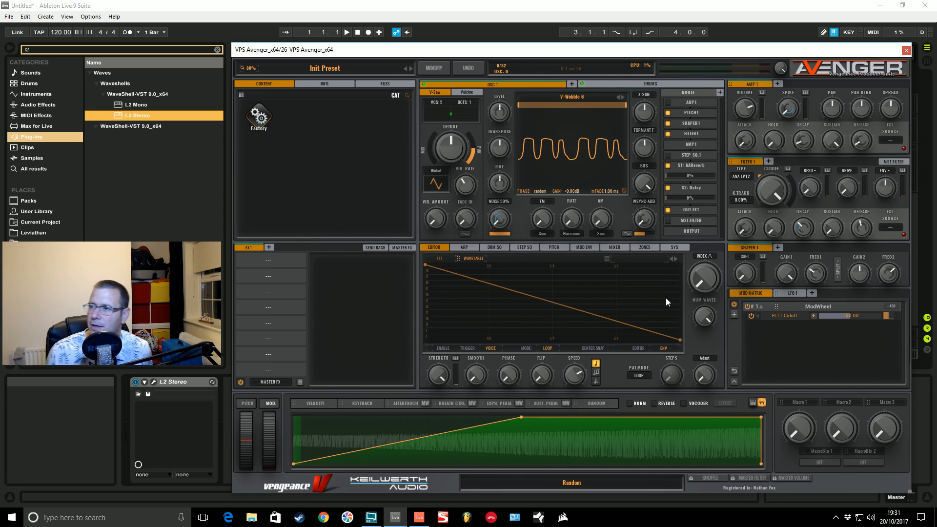
left_click_drag(704, 284, 726, 182)
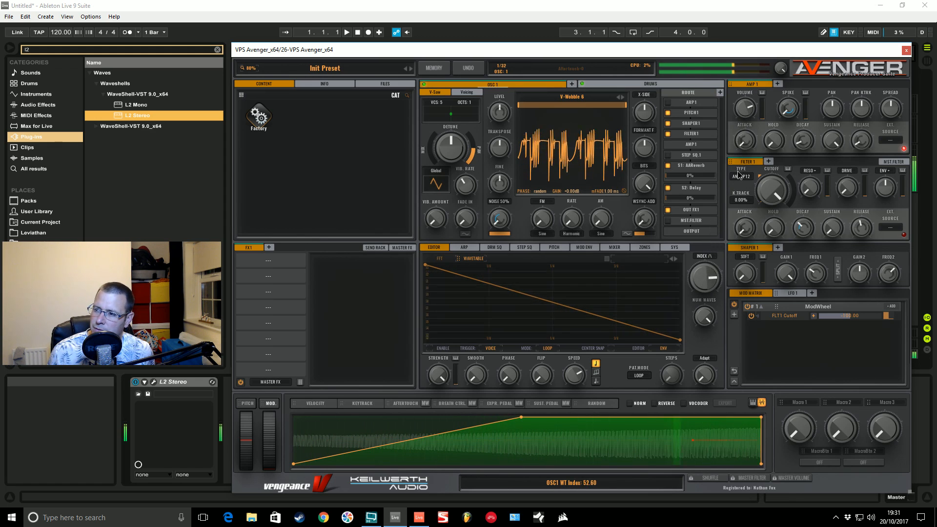
left_click_drag(749, 419, 529, 415)
left_click_drag(708, 286, 693, 306)
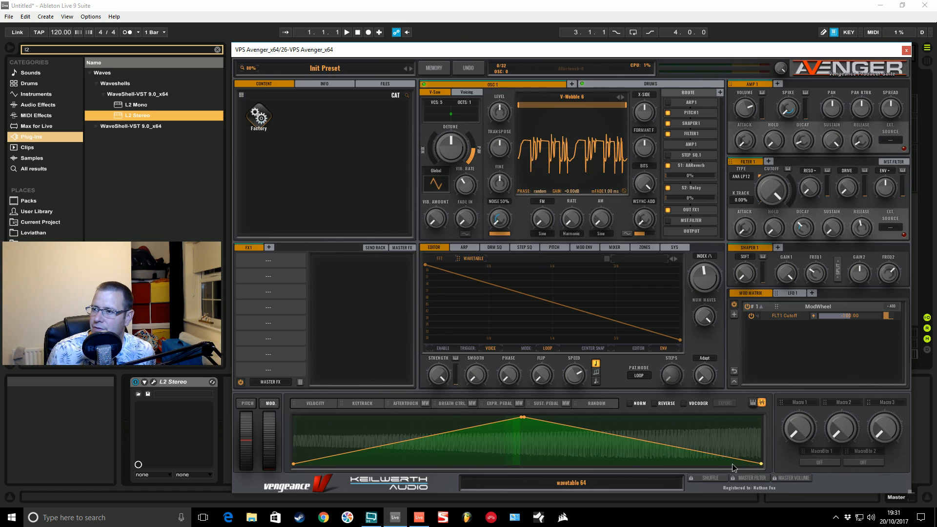
- Reduce oscillator 1's Num Waves to about the first quarter of the wavetable and remove the fade-in and fade-out
left_click_drag(706, 315, 712, 325)
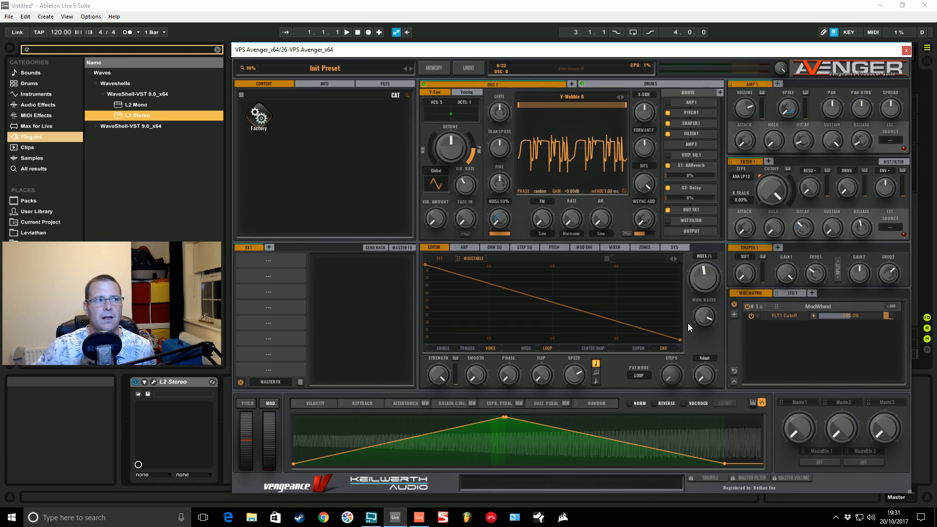
left_click_drag(709, 315, 708, 369)
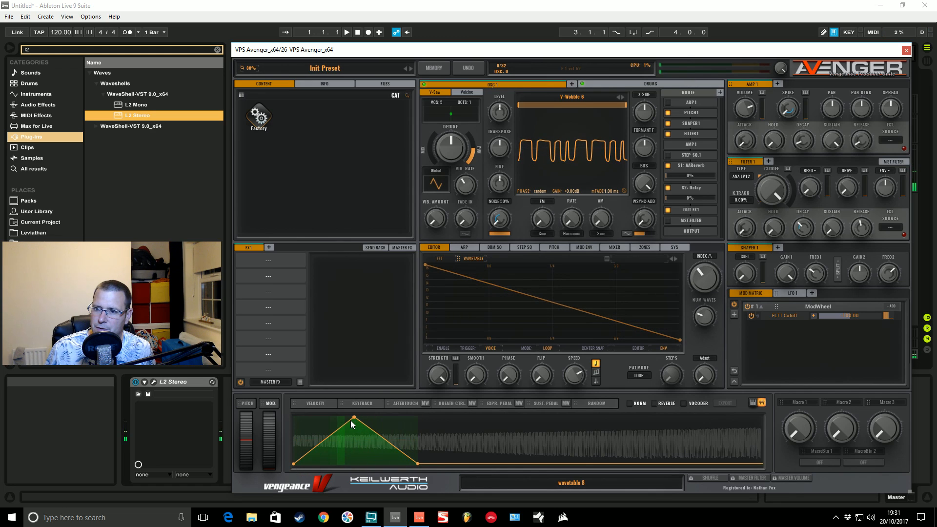
left_click_drag(349, 422, 277, 420)
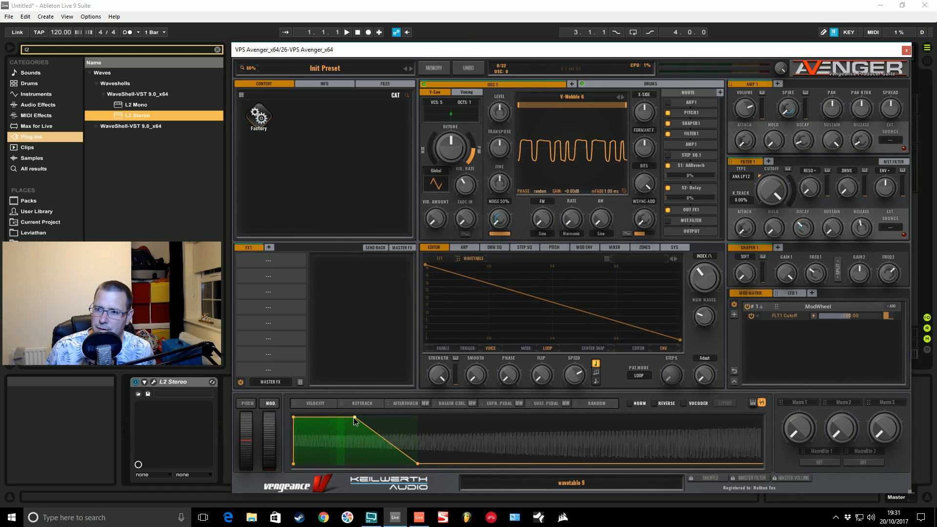
left_click_drag(354, 418, 419, 419)
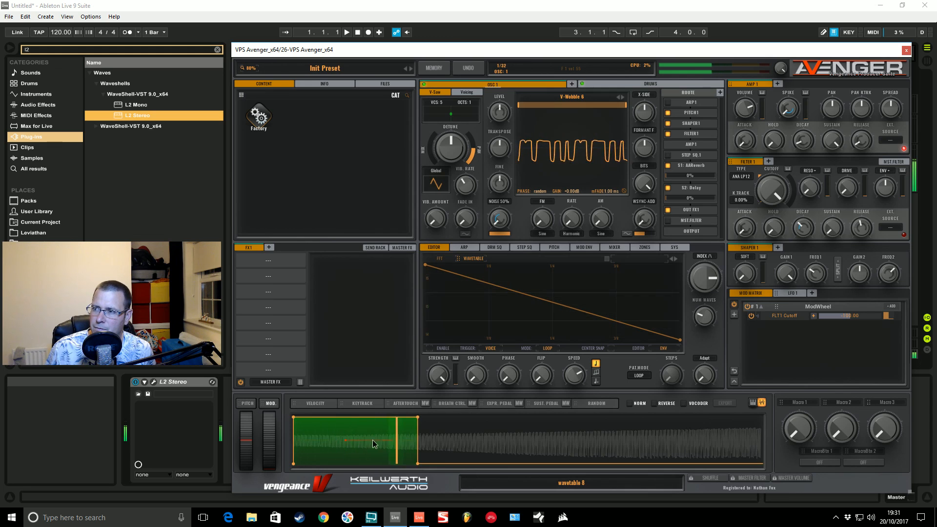
- Sweep the wavetable index through the shortened wave range and restore Num Waves to the full wavetable
left_click_drag(710, 283, 748, 187)
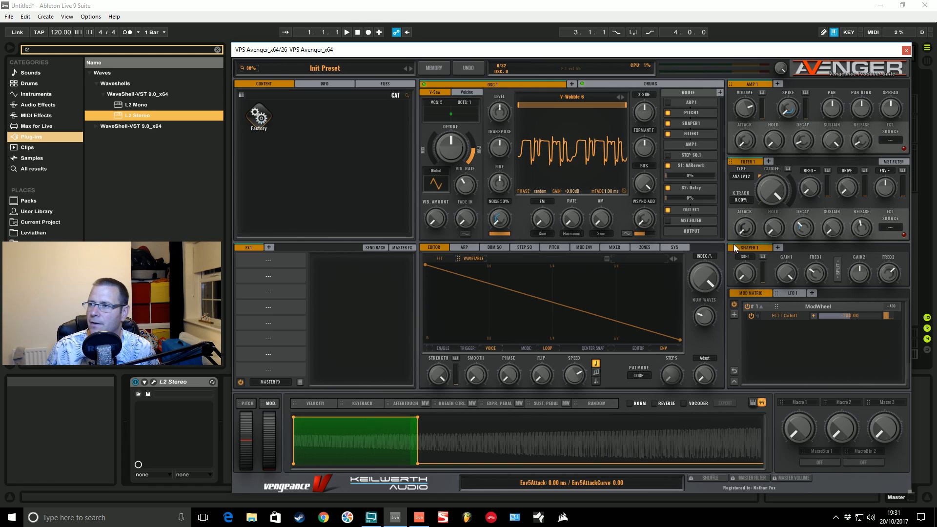
left_click_drag(705, 278, 744, 219)
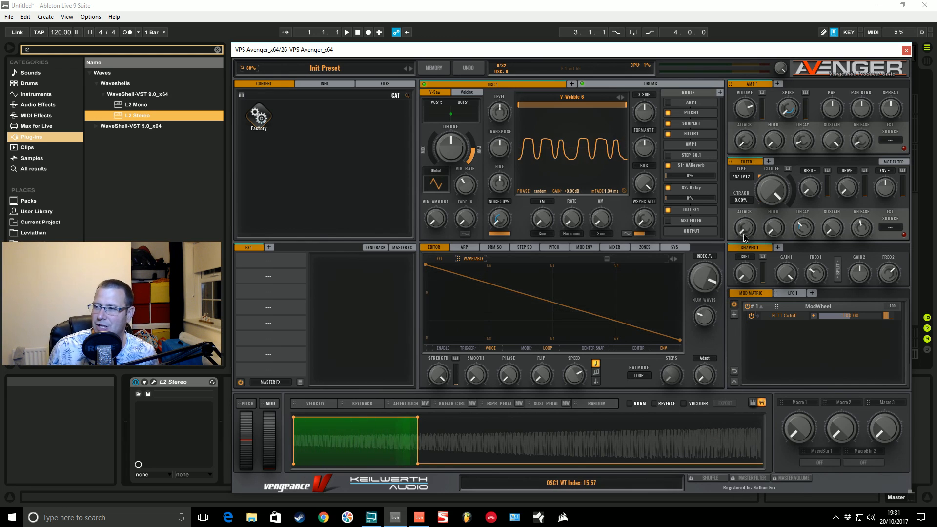
left_click_drag(704, 320, 720, 260)
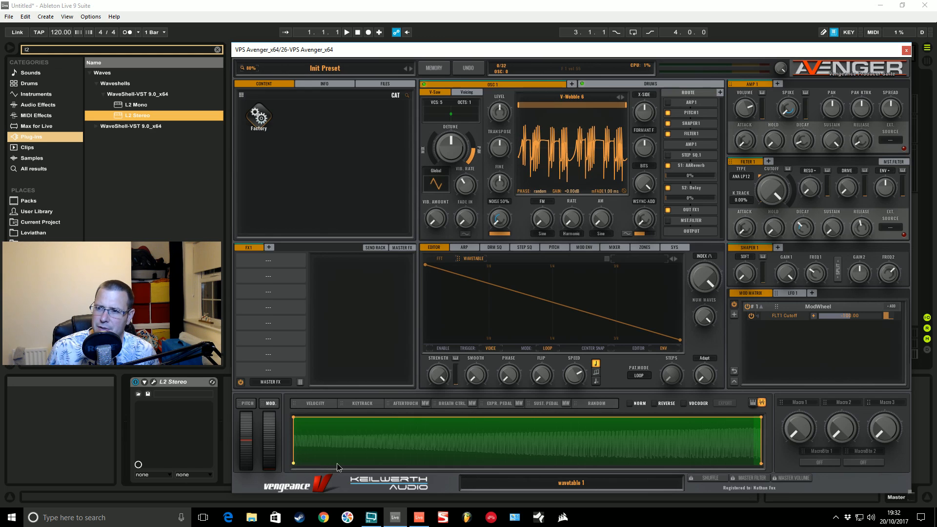
- Set oscillator 1's Num Waves to 20
left_click_drag(508, 375, 507, 399)
left_click(704, 358)
left_click(710, 332)
left_click_drag(710, 324, 705, 382)
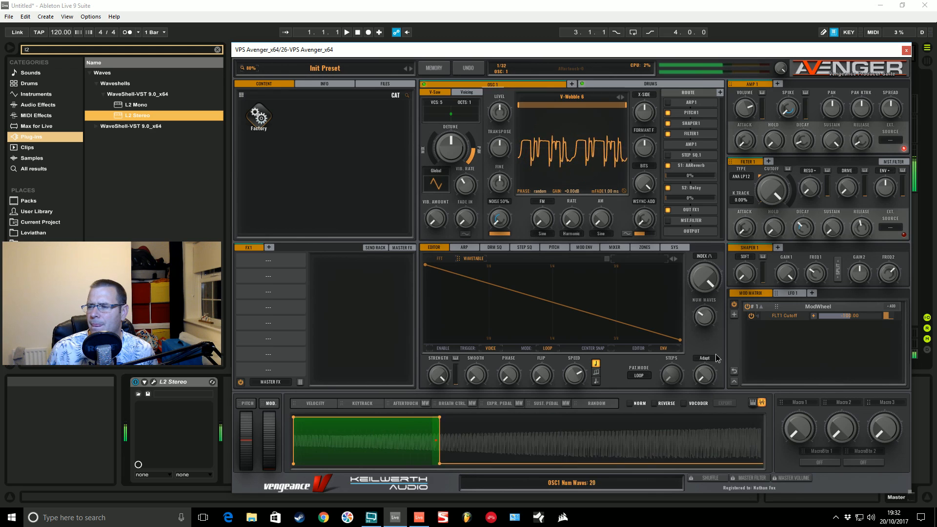
- Raise Num Waves to about two thirds of the wavetable, lower the wavetable index to 0, and restore the full wave range
left_click_drag(736, 343, 753, 368)
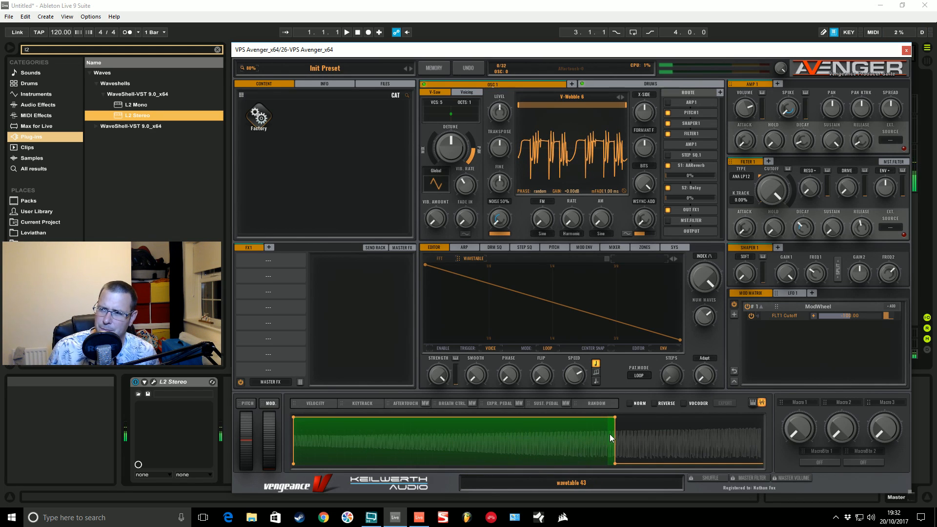
left_click_drag(706, 276, 701, 362)
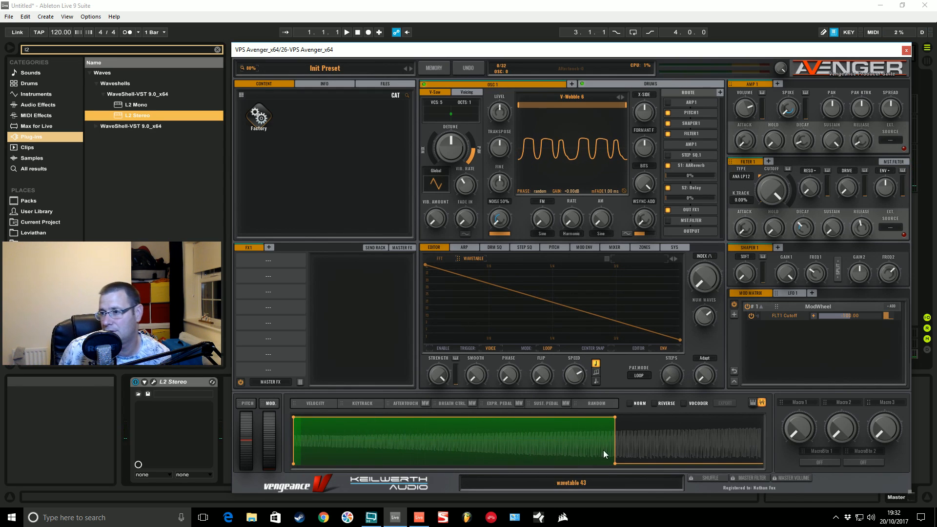
left_click_drag(706, 316, 737, 263)
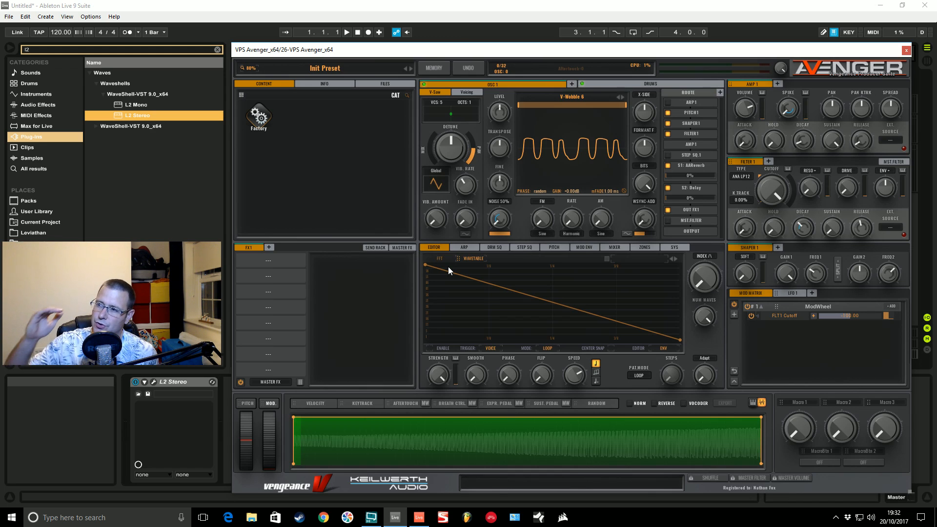
- Add LFO 2, LFO 3 and LFO 4, and delete them again so only LFO 1 is kept
left_click(812, 293)
left_click(880, 294)
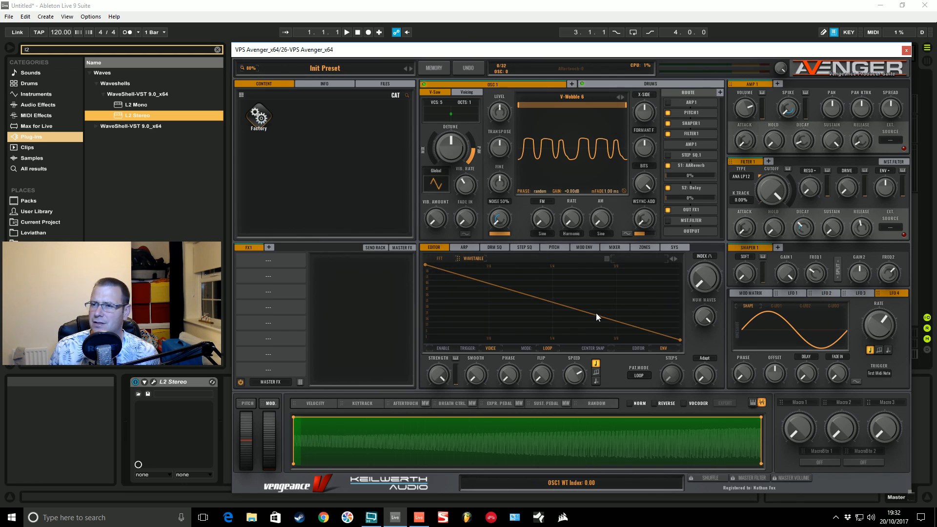
right_click(888, 295)
left_click(883, 329)
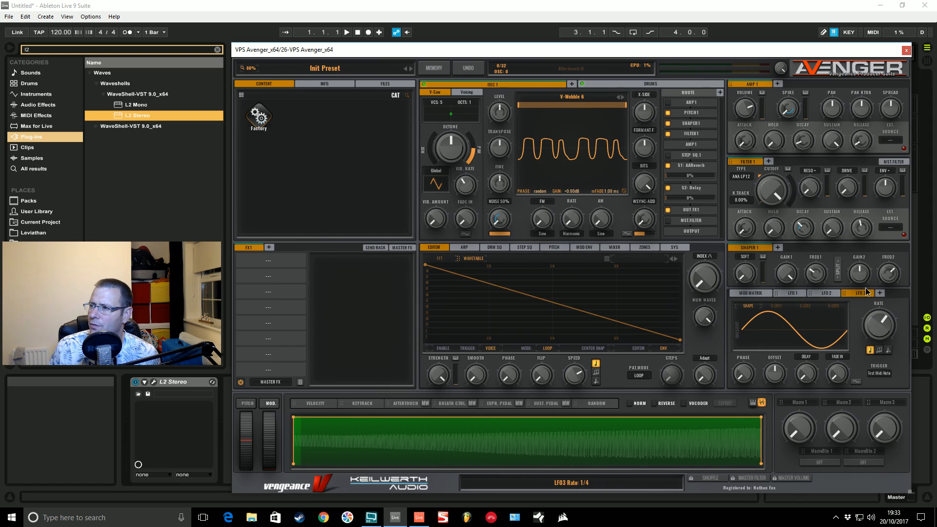
left_click(862, 331)
right_click(818, 295)
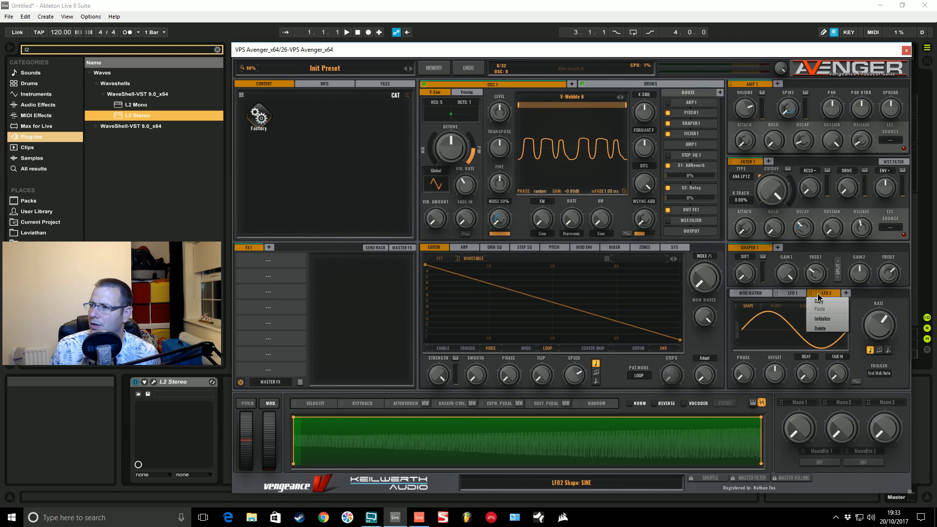
left_click(827, 328)
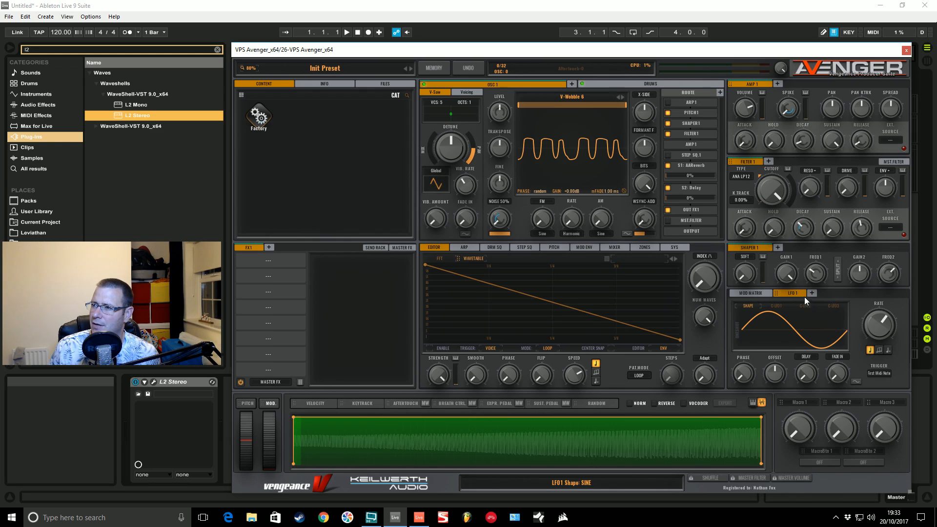
right_click(805, 296)
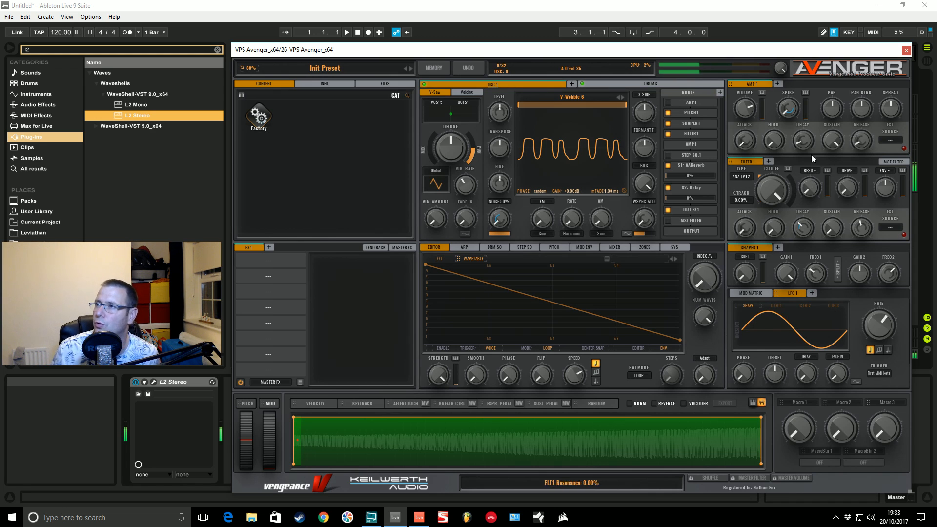
- Enable oscillator 1's wavetable envelope, with the wavetable index at an early wave and the oscillator gain at -3.37 dB
left_click_drag(689, 286, 712, 276)
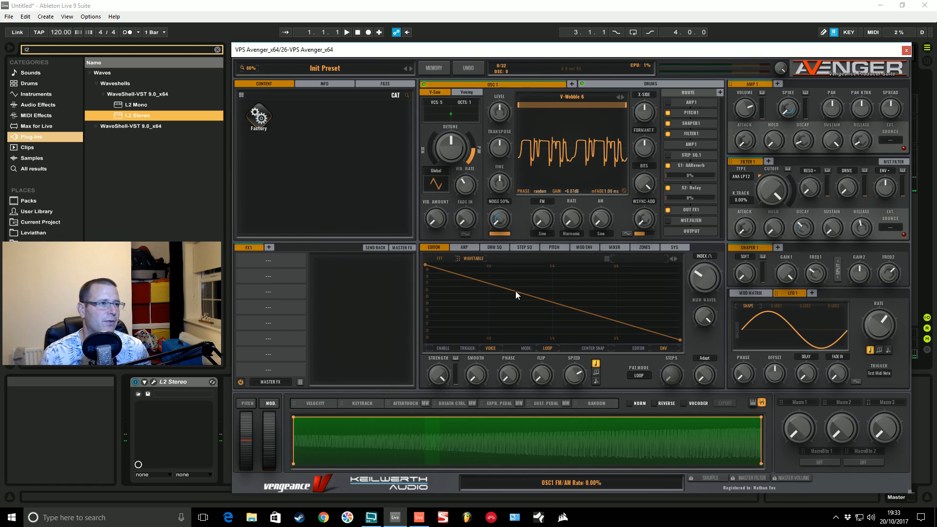
left_click(429, 349)
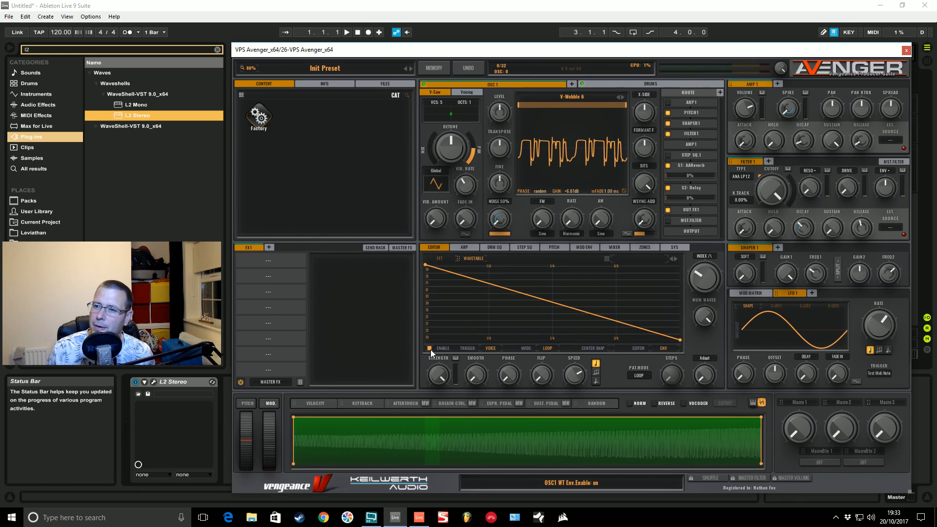
left_click_drag(700, 278, 699, 290)
left_click_drag(572, 191, 572, 191)
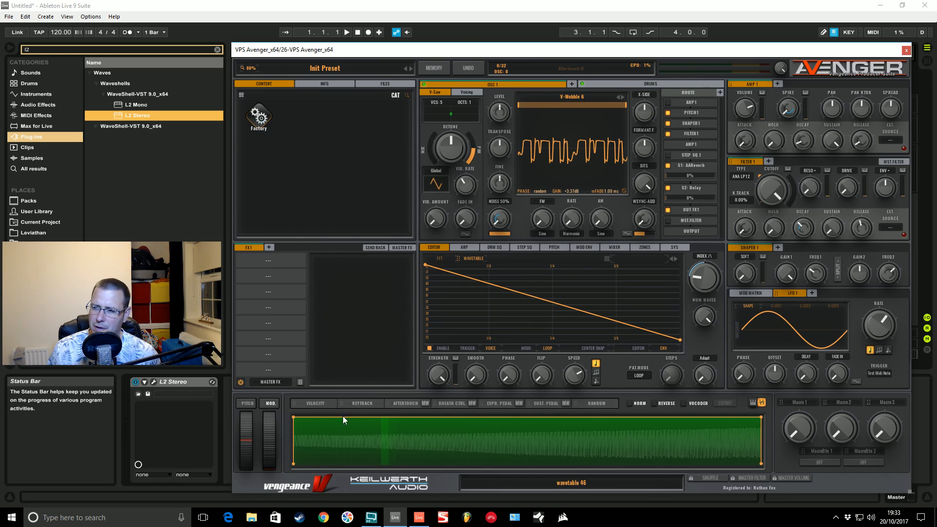
- Reshape the wavetable envelope into a straight ramp rising from the lowest value at the start to the highest at the end
left_click_drag(426, 268, 426, 341)
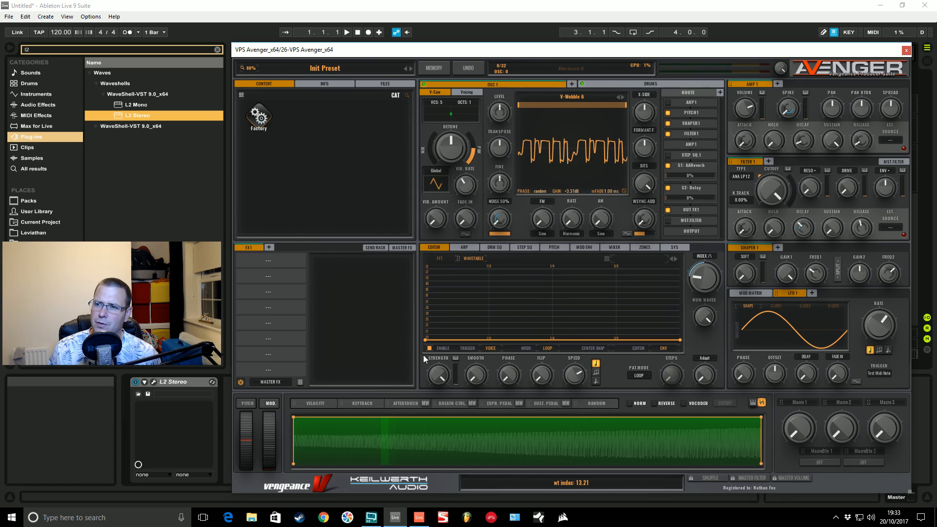
left_click_drag(678, 340, 680, 248)
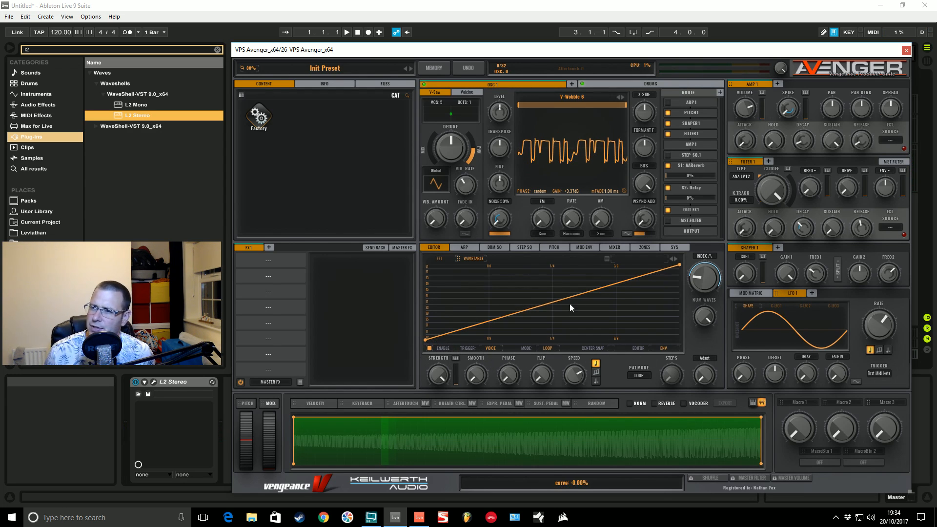
- Try the Ping-Pong mode for the wavetable envelope, and switch the mode to Oneshot
left_click(548, 348)
left_click(555, 363)
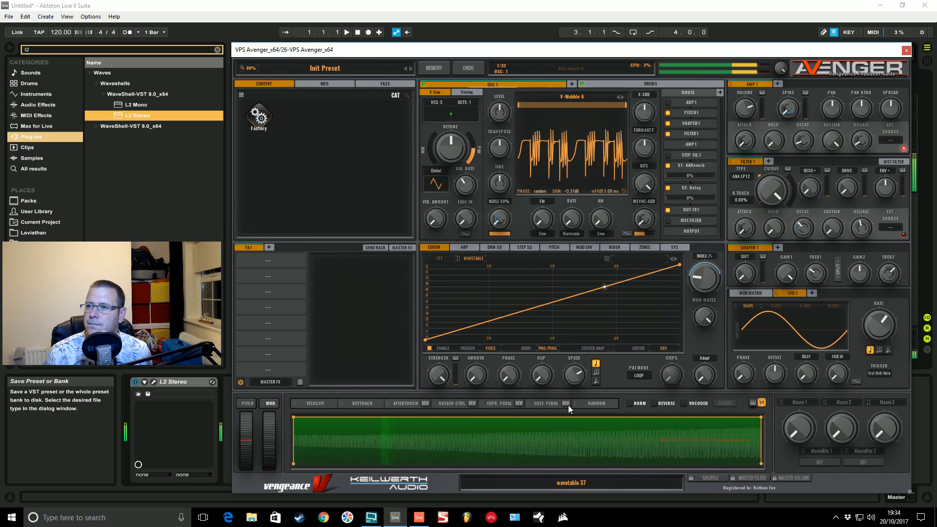
left_click(550, 348)
left_click(563, 371)
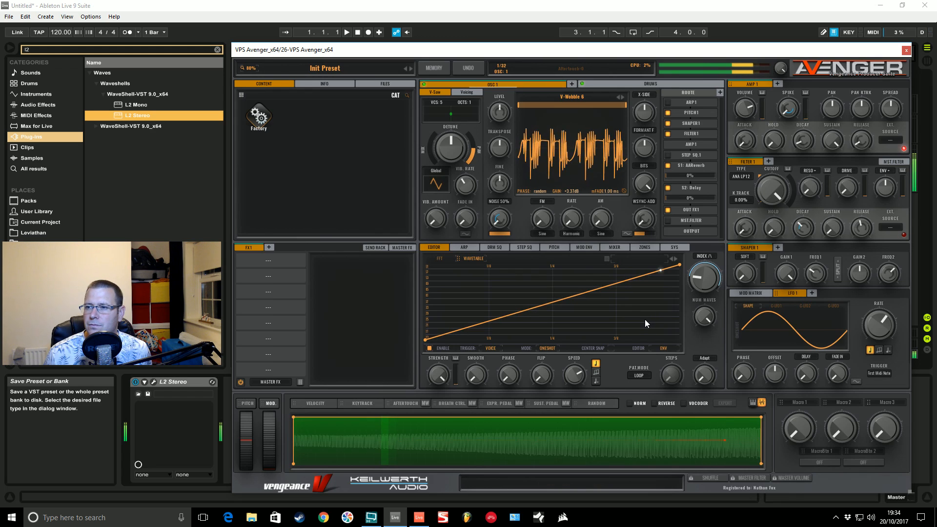
- Try the Last, First and Glbl First trigger modes for the wavetable envelope, return it to Voice, and switch Center Snap off
left_click(492, 349)
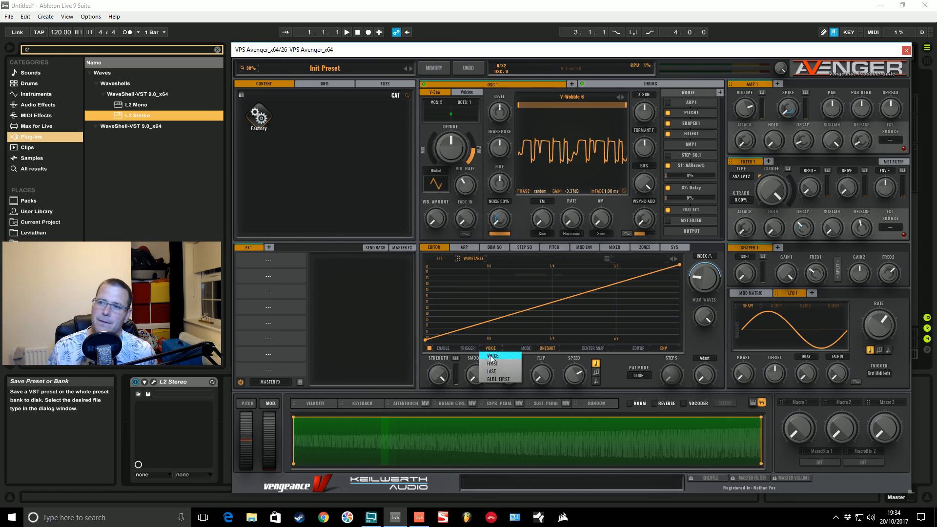
left_click(491, 348)
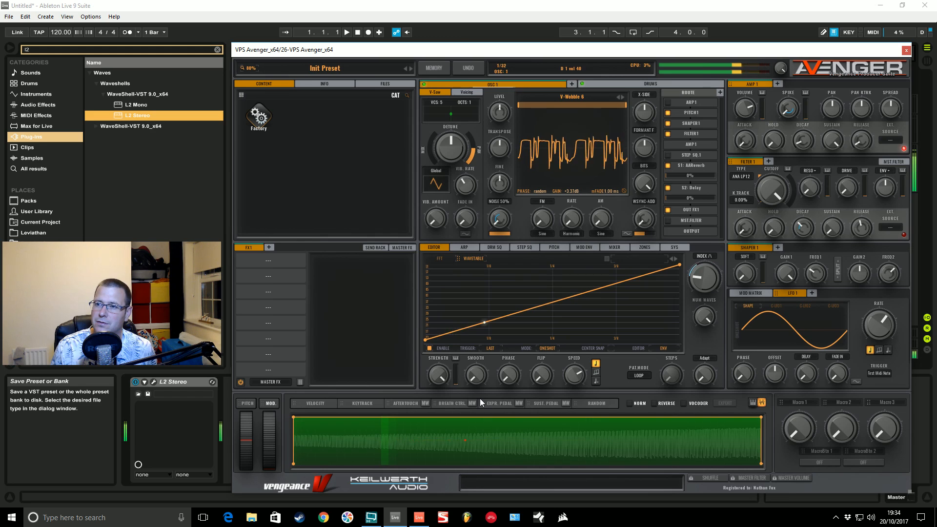
left_click(490, 348)
left_click(490, 363)
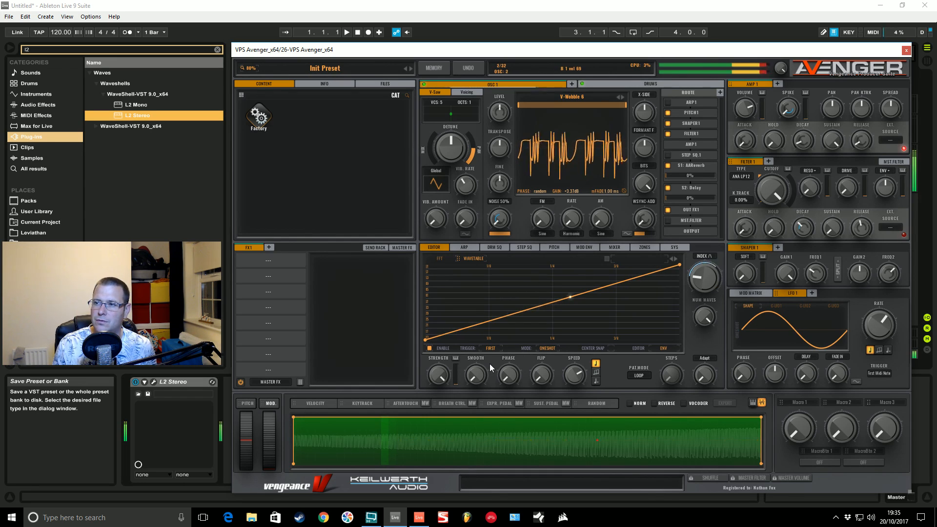
left_click(491, 348)
left_click(497, 380)
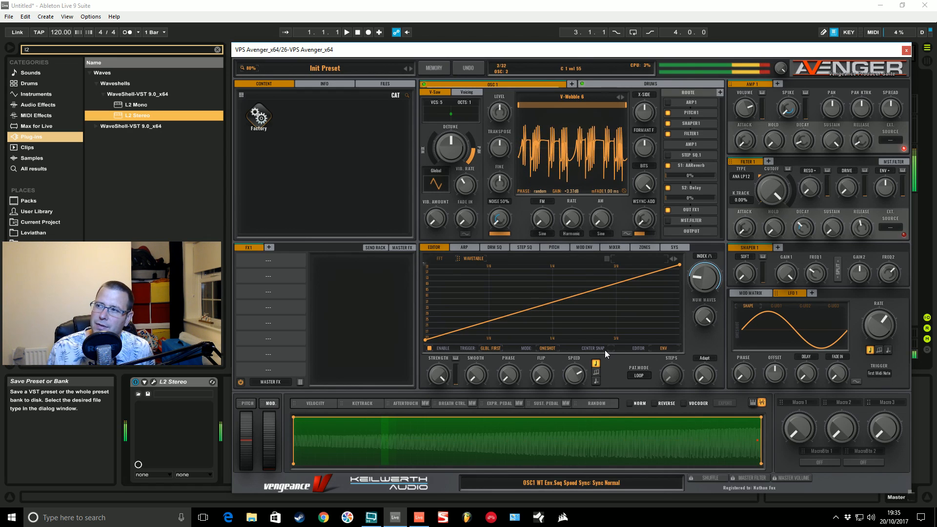
left_click(490, 349)
left_click(491, 355)
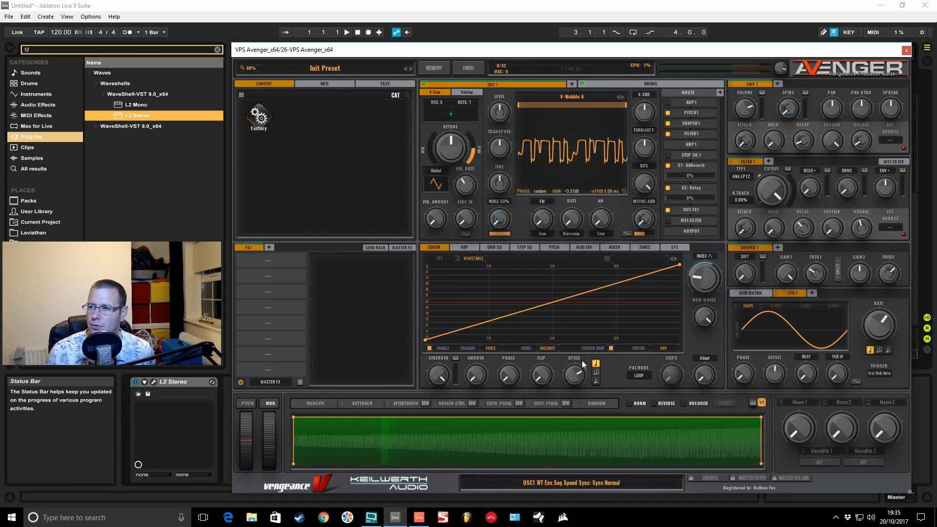
left_click(610, 349)
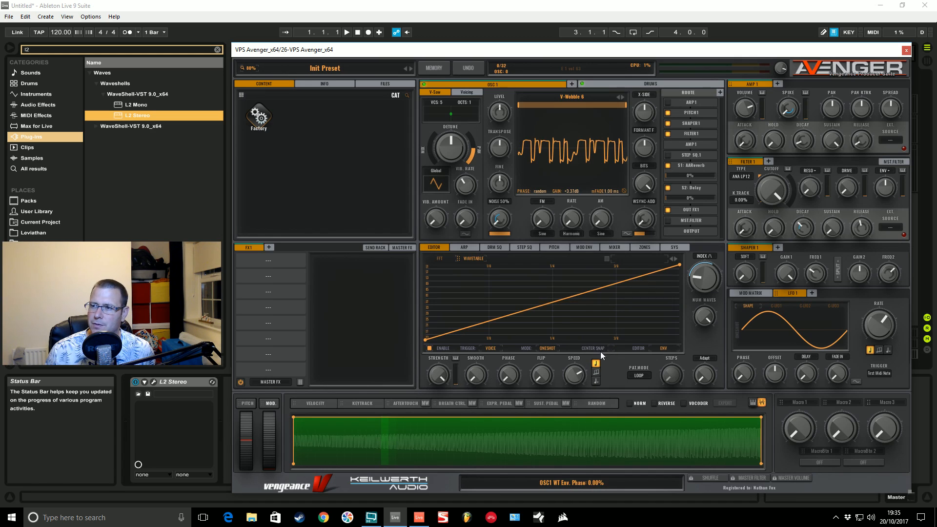
- Try the wavetable envelope at a strength of 38.13% with slightly shifted index positions, and return the strength to 100%
left_click_drag(438, 375, 438, 433)
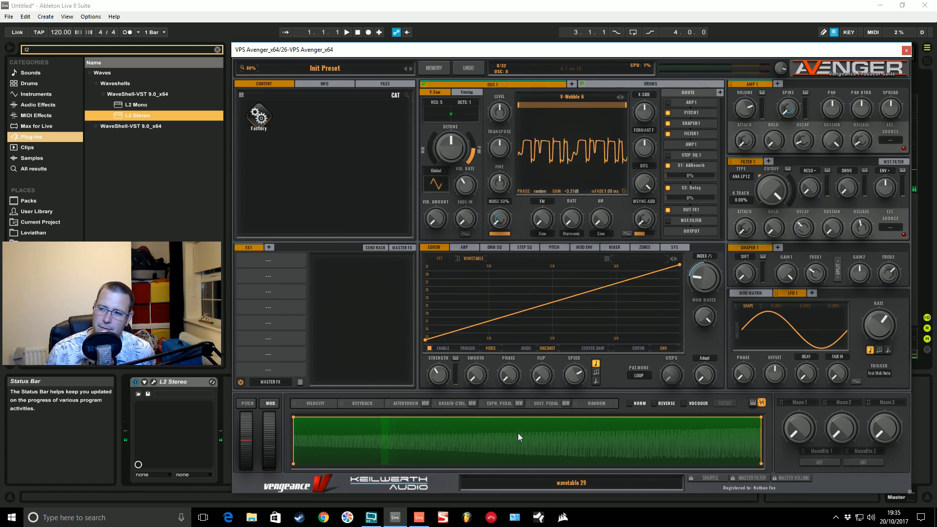
left_click_drag(701, 283, 700, 289)
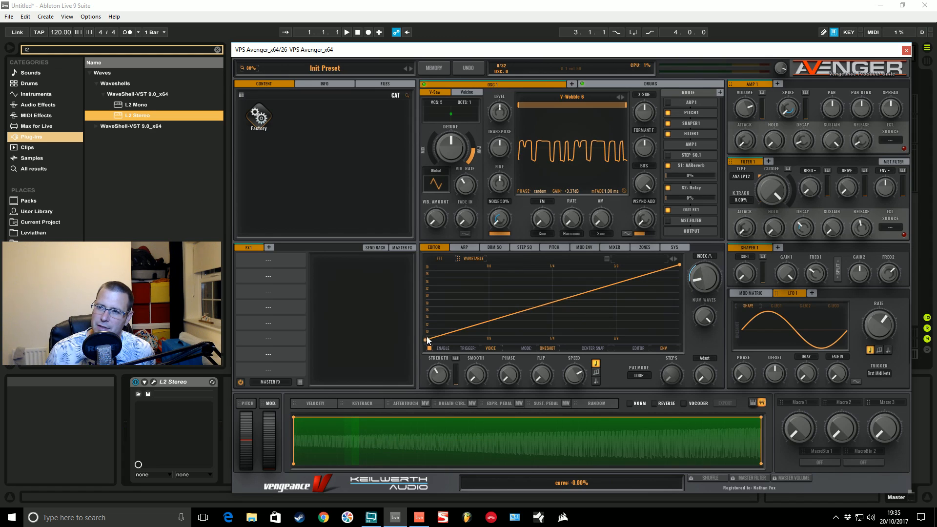
left_click_drag(713, 282, 712, 276)
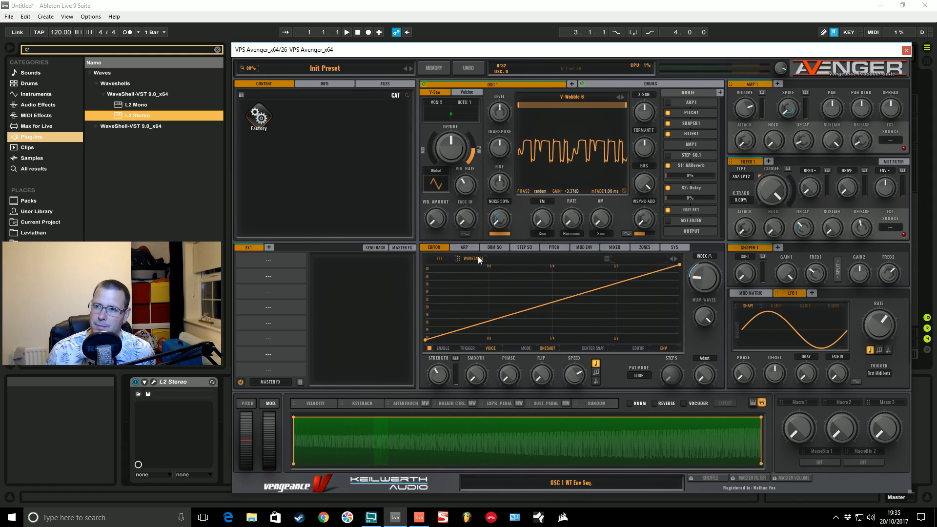
left_click_drag(460, 258, 762, 108)
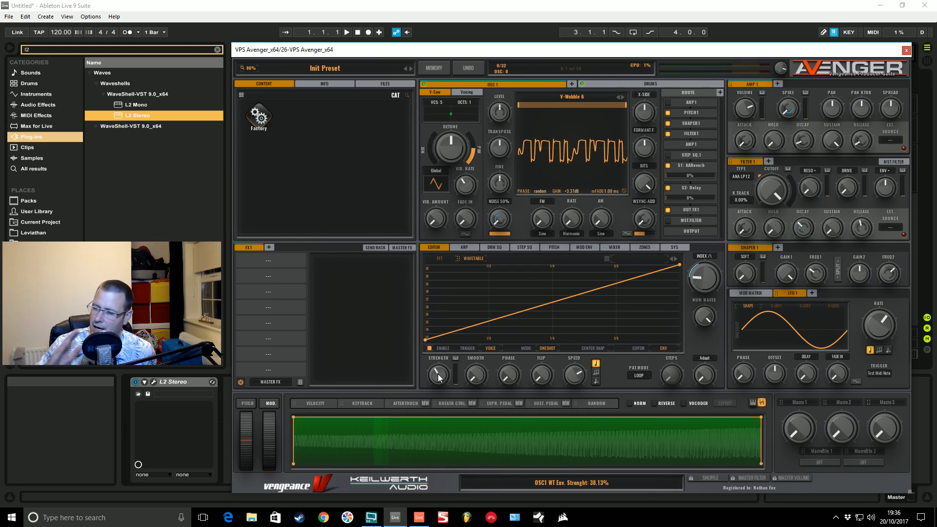
left_click_drag(443, 379, 467, 283)
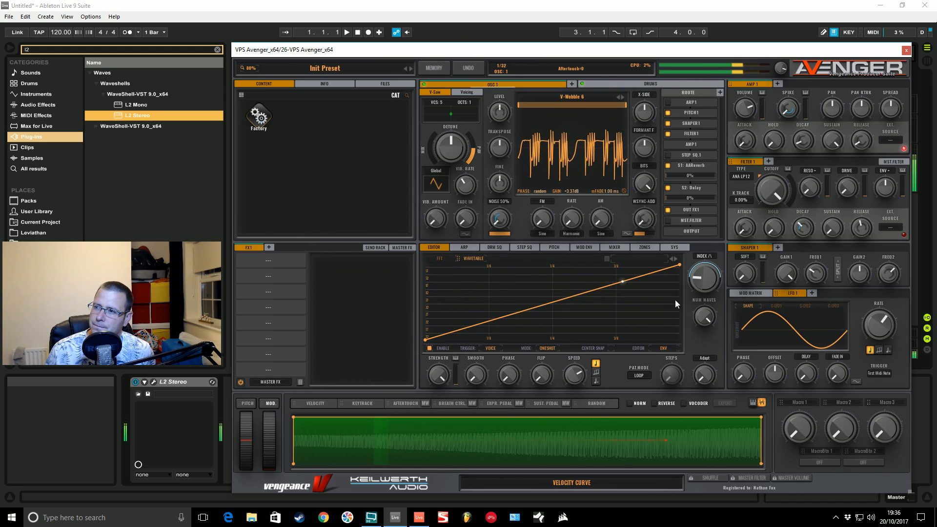
- Lower the wavetable index to an earlier wave, try weaker envelope strengths, and restore full strength
left_click_drag(701, 279, 698, 300)
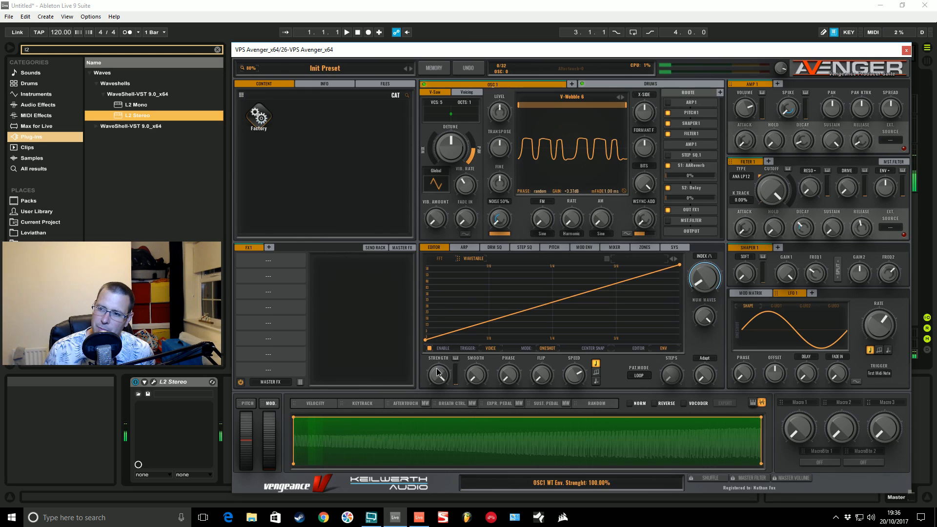
left_click_drag(443, 377, 448, 452)
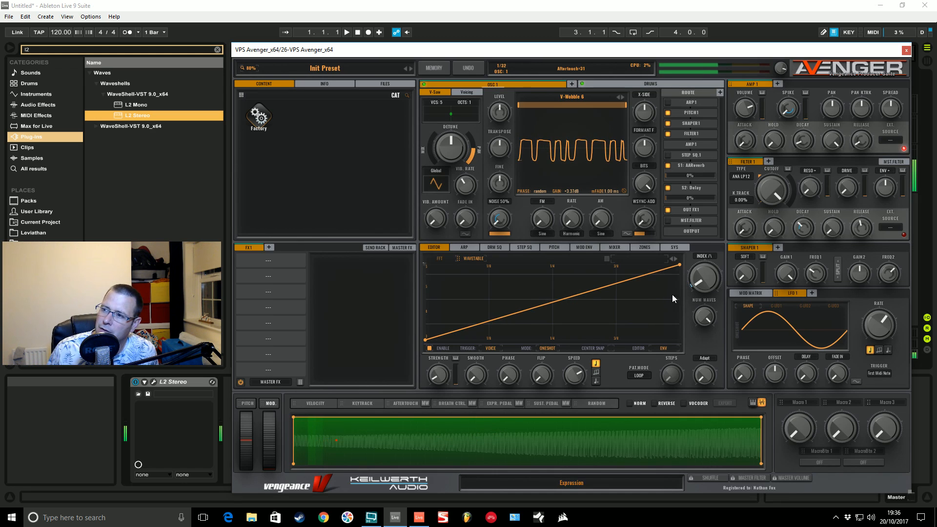
left_click_drag(438, 375, 442, 364)
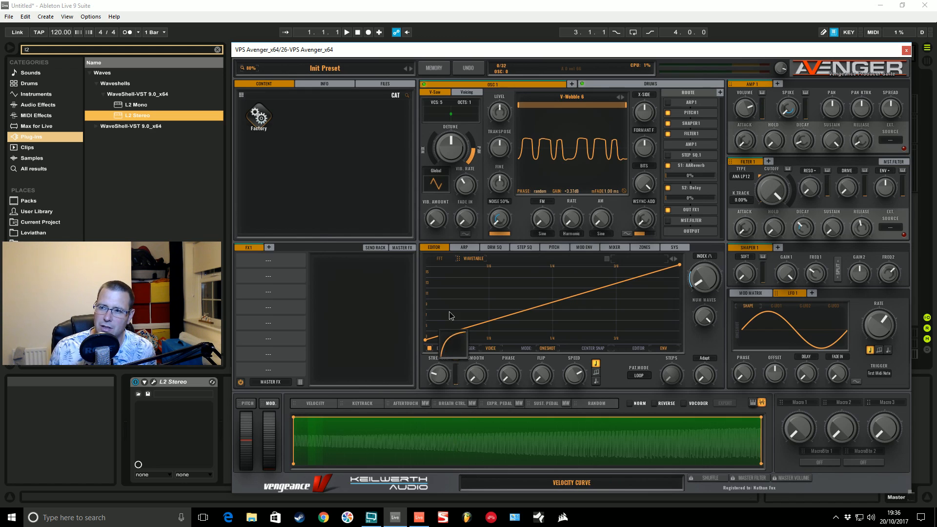
left_click_drag(441, 375, 513, 306)
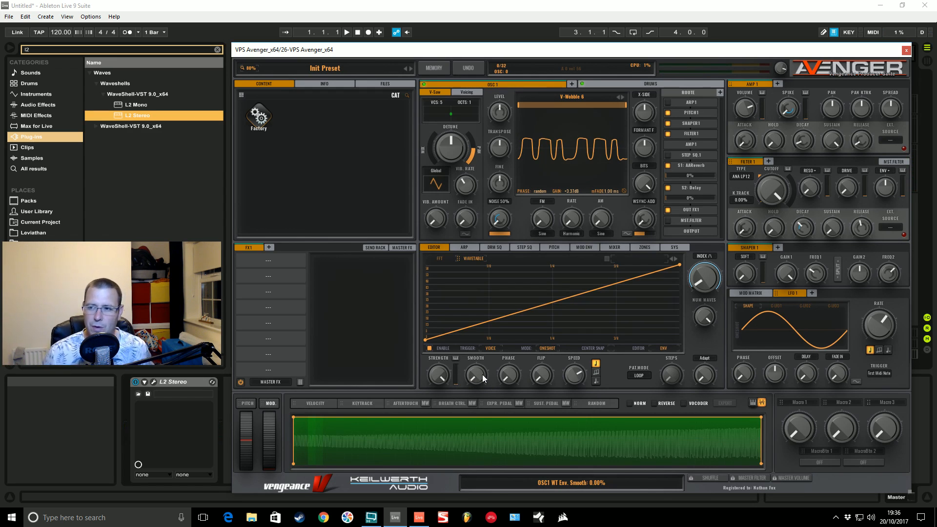
- Add points to the wavetable envelope to turn the ramp into a zigzag with four peaks before the high end point
double_click(469, 328)
left_click_drag(469, 326, 465, 290)
double_click(489, 323)
left_click_drag(489, 323, 635, 328)
double_click(533, 279)
double_click(557, 318)
double_click(606, 314)
double_click(630, 278)
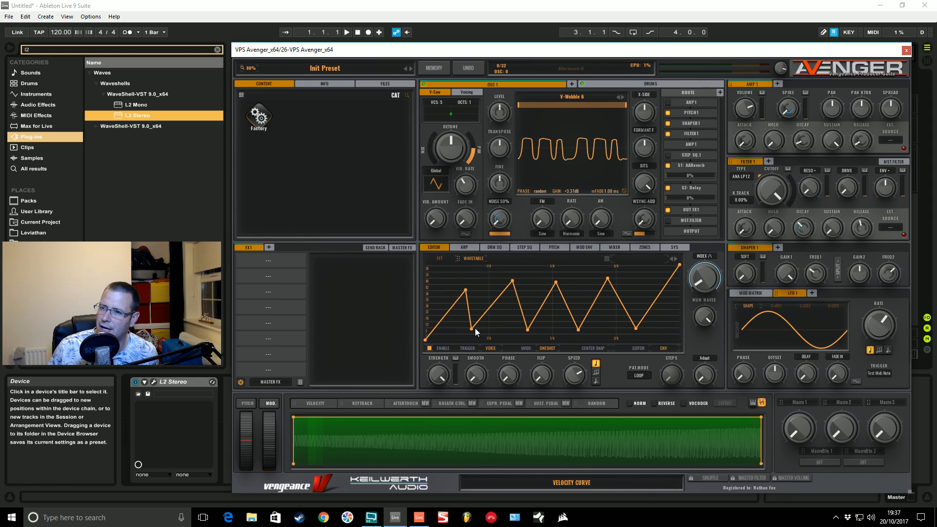
- Raise the low points of the zigzag envelope to around mid height or above, and turn its smoothing up fully
left_click_drag(471, 330, 558, 273)
left_click_drag(576, 328, 608, 272)
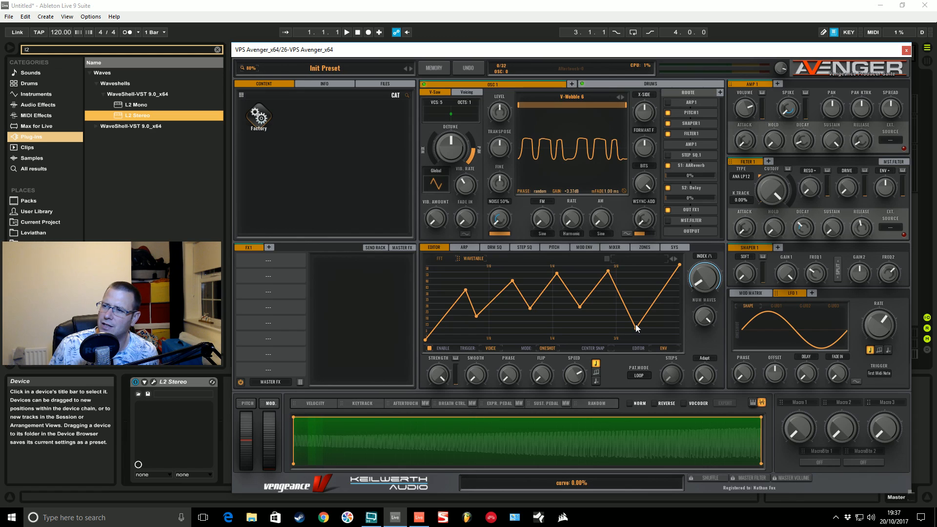
left_click_drag(635, 328, 633, 294)
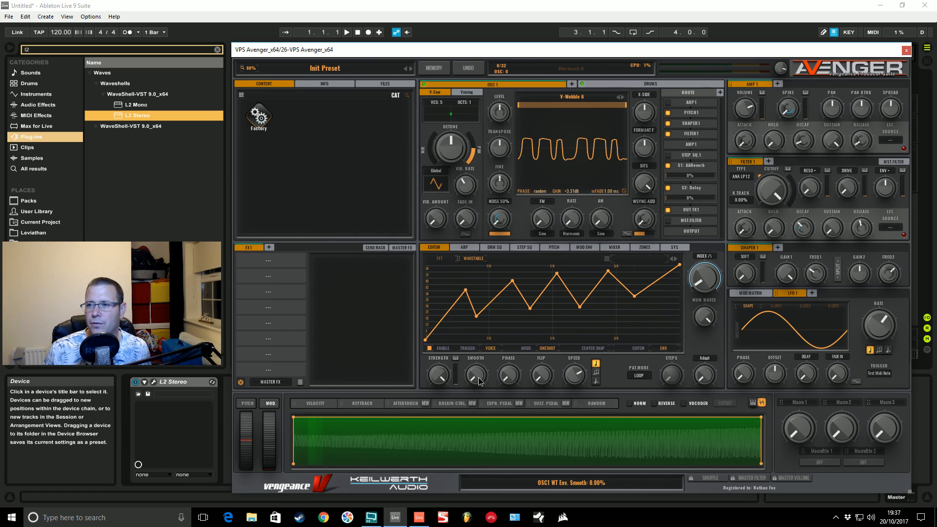
left_click_drag(478, 381, 484, 299)
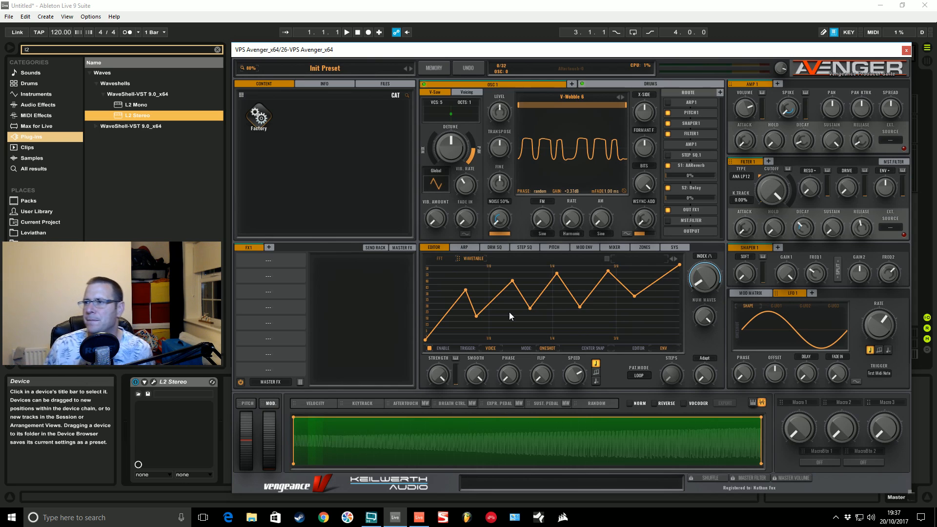
- Load the Danger Zone preset into the wavetable envelope, and reset the envelope to its default settings
left_click(621, 262)
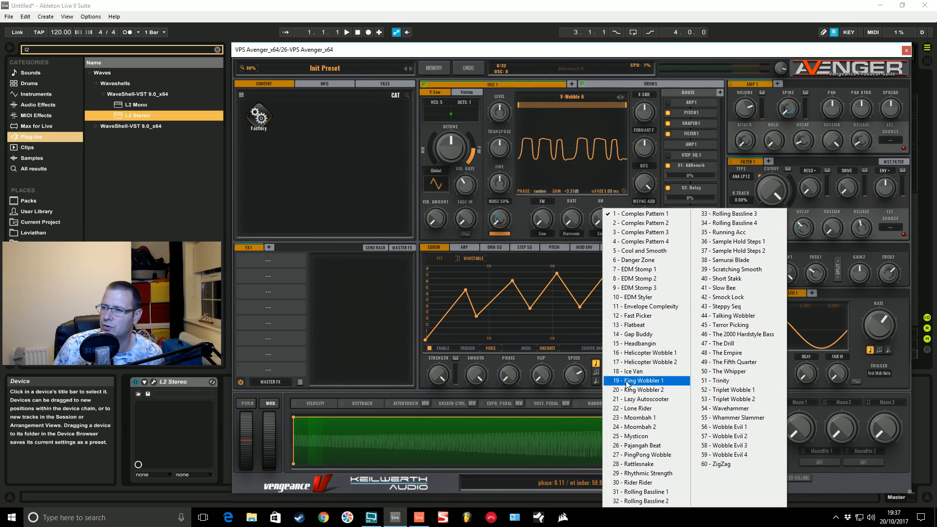
left_click(636, 269)
left_click(671, 259)
left_click(608, 261)
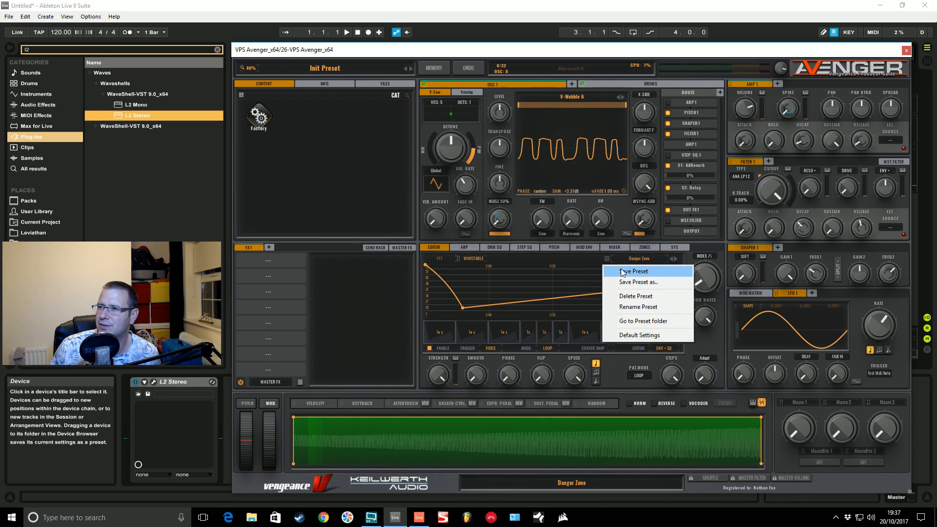
left_click(626, 330)
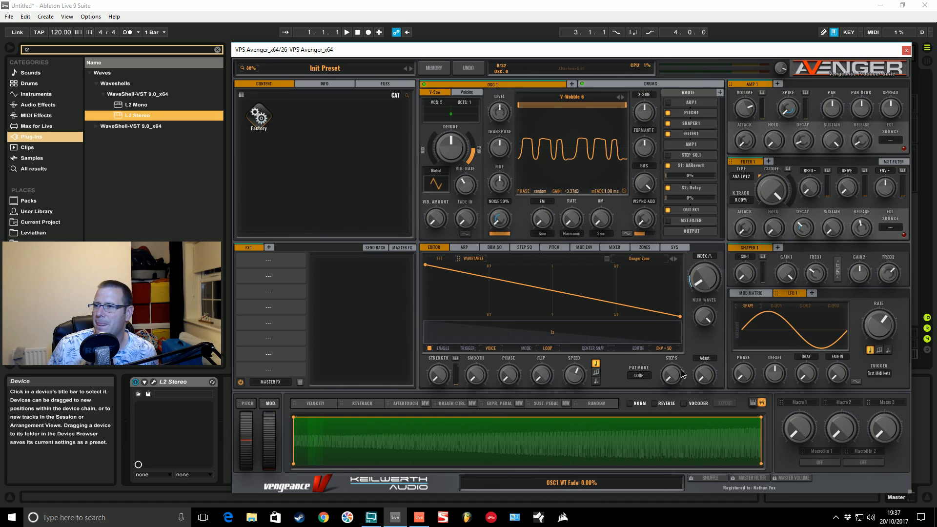
- Set the envelope editor to Env, increase the speed, and reshape the curve into a straight ramp rising from lowest to highest
left_click(663, 348)
left_click(665, 363)
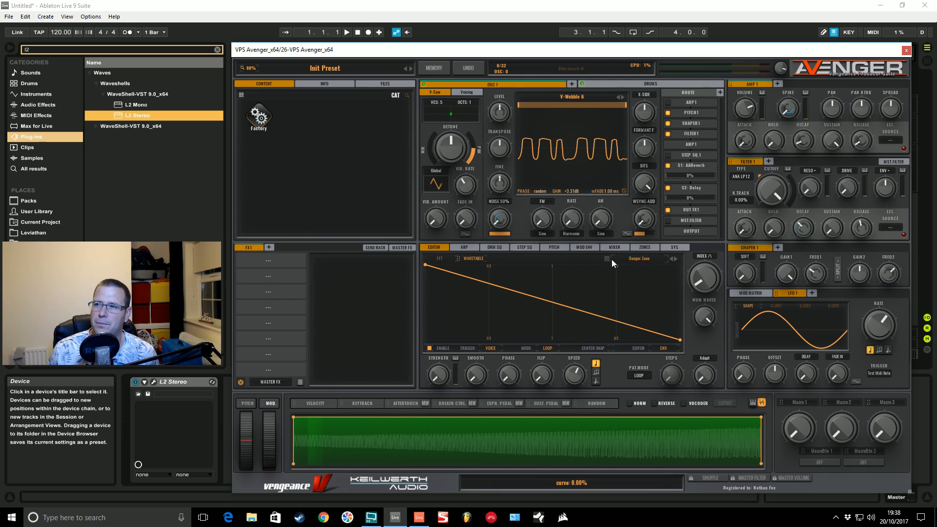
left_click_drag(576, 373, 577, 358)
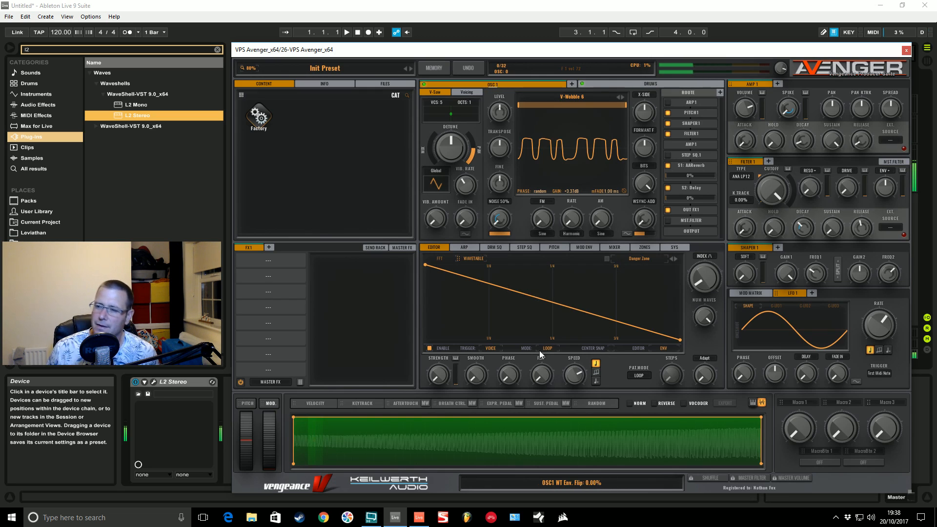
left_click_drag(427, 265, 606, 344)
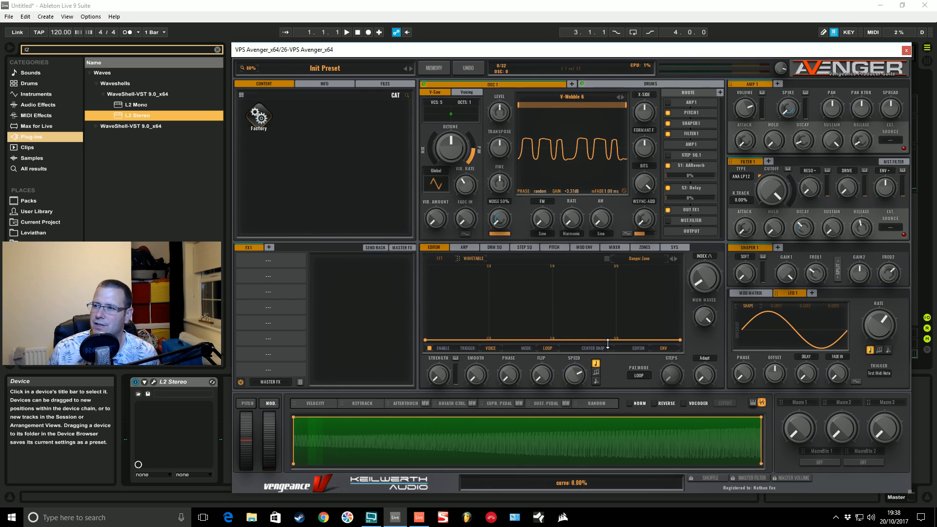
left_click_drag(681, 341, 683, 246)
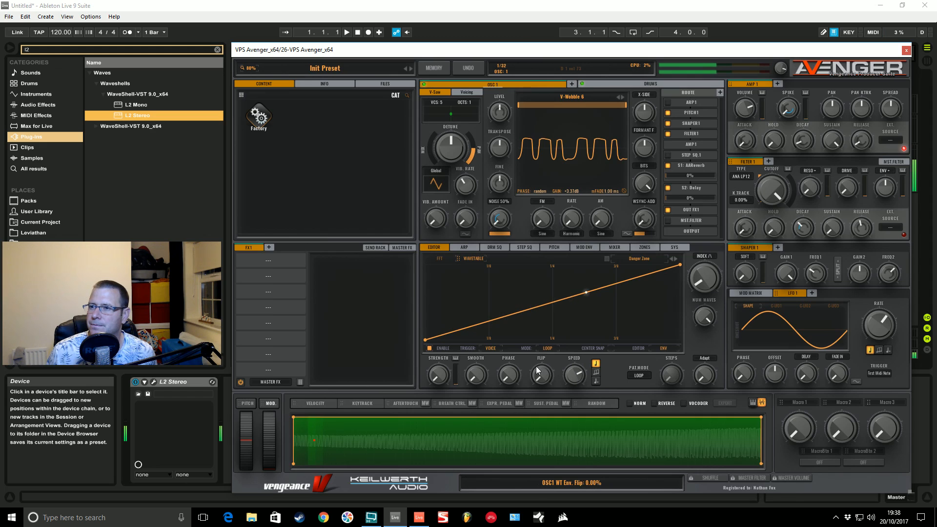
- Raise the wavetable index with envelope strength at 100%, and bend the ramp into a curve that starts flat and ends steeply
left_click_drag(705, 269, 707, 261)
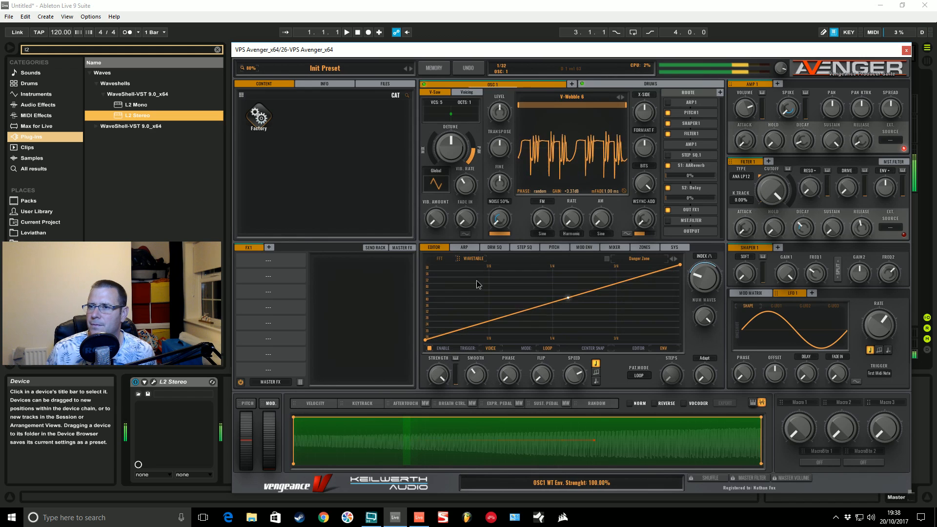
mouse_move(579, 381)
left_mouse_down()
mouse_move(581, 366)
mouse_move(577, 375)
left_mouse_up()
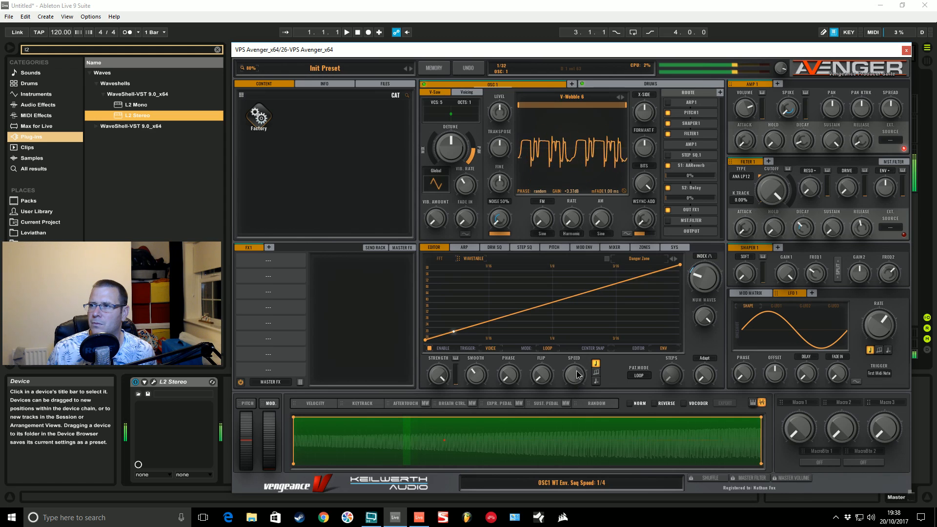
mouse_move(589, 315)
left_mouse_down()
mouse_move(589, 327)
mouse_move(585, 282)
mouse_move(594, 323)
left_mouse_up()
- Slow the wavetable envelope, turn off its tempo sync, and set a free-running speed of 1.02 Hz
left_click_drag(574, 375, 581, 414)
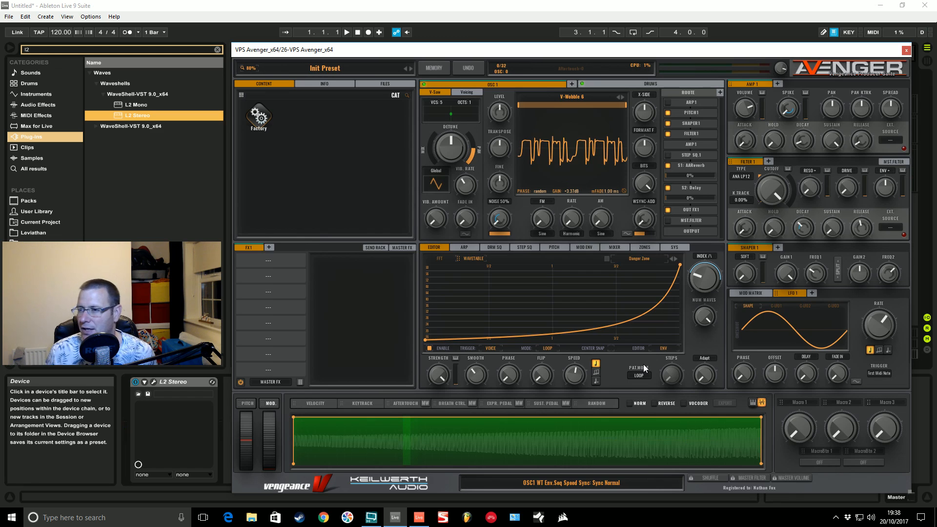
left_click(596, 363)
left_click_drag(581, 382, 604, 348)
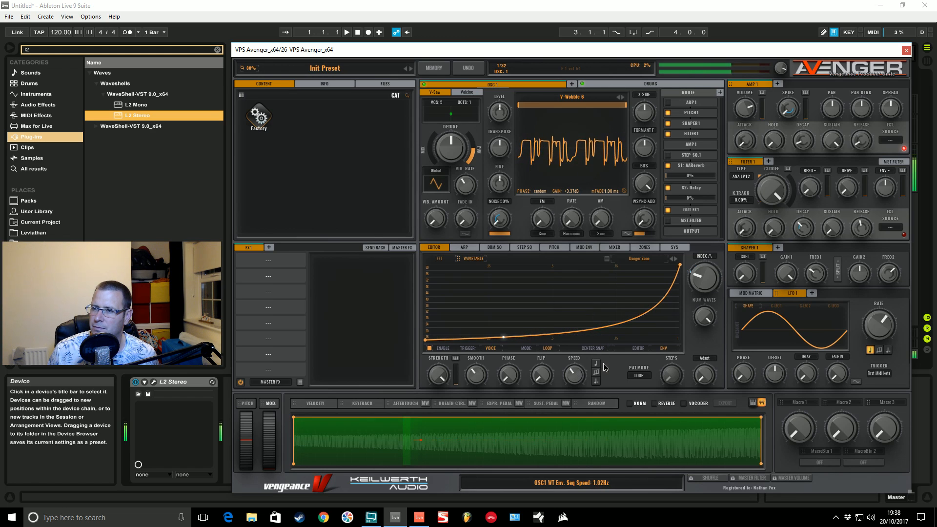
- Try the other tempo-sync types for the envelope speed, including Dotted, and return to normal sync at 1 Bar
left_click(596, 363)
left_click(597, 372)
left_click(596, 382)
left_click_drag(578, 378, 584, 352)
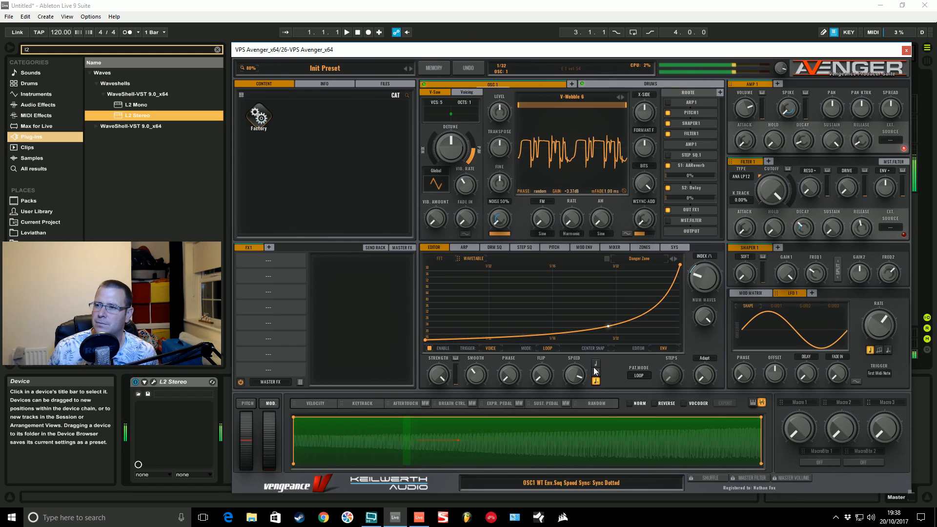
left_click(596, 364)
left_click_drag(575, 375, 574, 421)
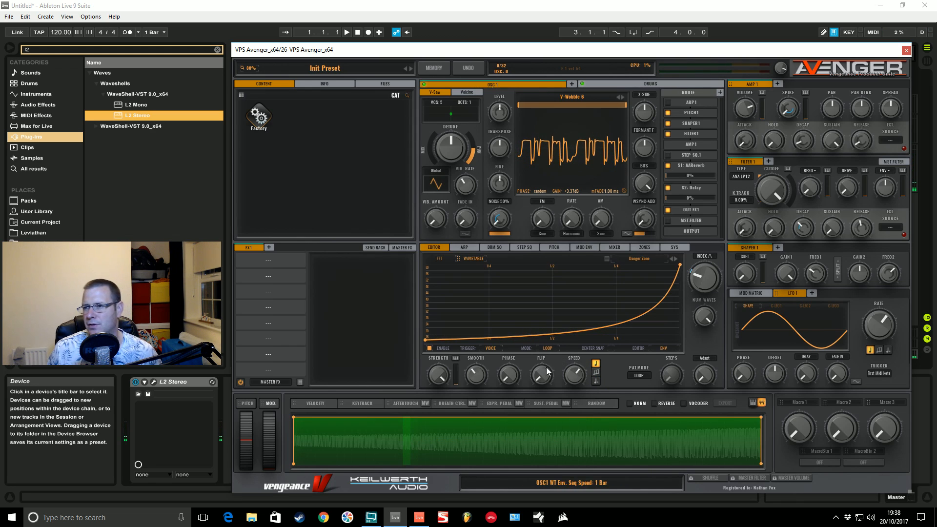
- Try the wavetable envelope phase at 50% and 100%, and return it to 0%
left_click_drag(509, 375, 513, 351)
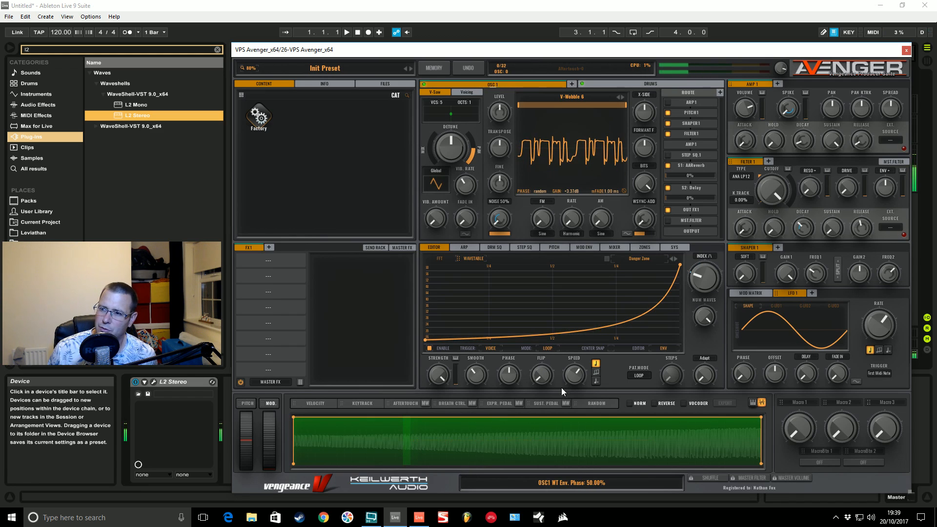
left_click_drag(517, 380, 603, 259)
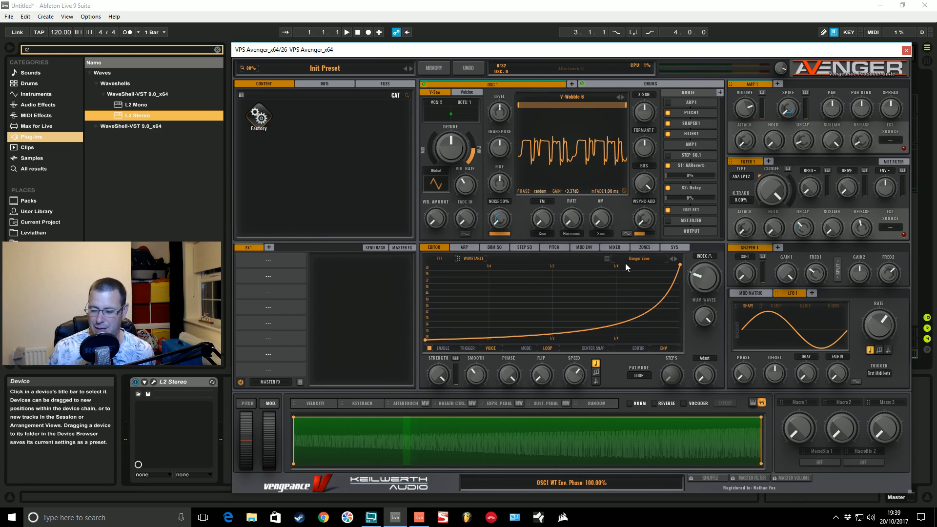
left_click_drag(519, 378, 517, 402)
left_click_drag(520, 437, 524, 477)
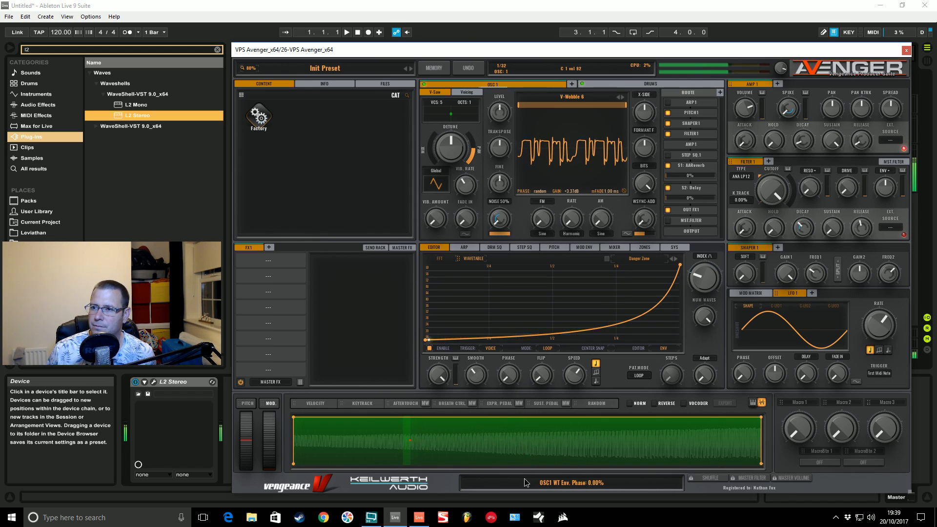
- Try the wavetable envelope's flip at full and at 65%, and lower the wavetable index with all waves in use
left_click_drag(547, 373, 539, 277)
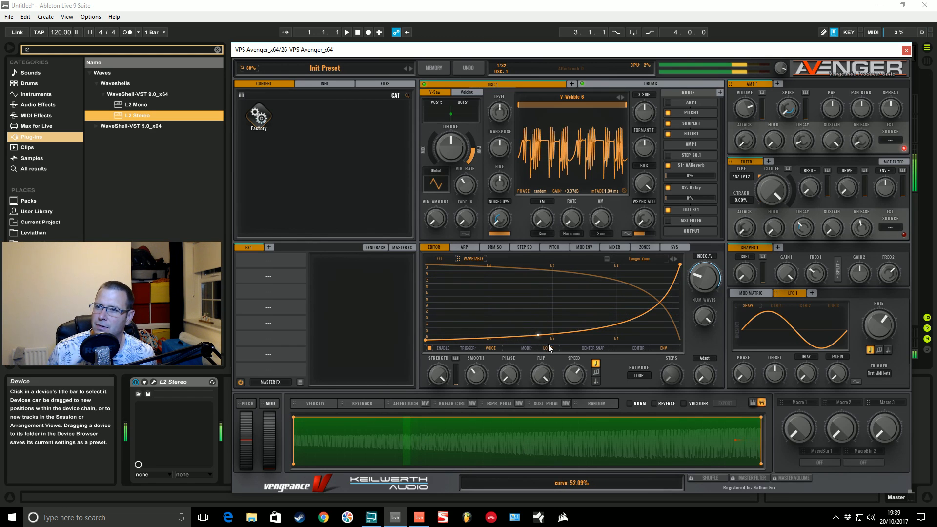
mouse_move(541, 374)
left_mouse_down()
mouse_move(561, 473)
mouse_move(552, 385)
mouse_move(546, 423)
mouse_move(554, 391)
mouse_move(552, 420)
mouse_move(563, 397)
left_mouse_up()
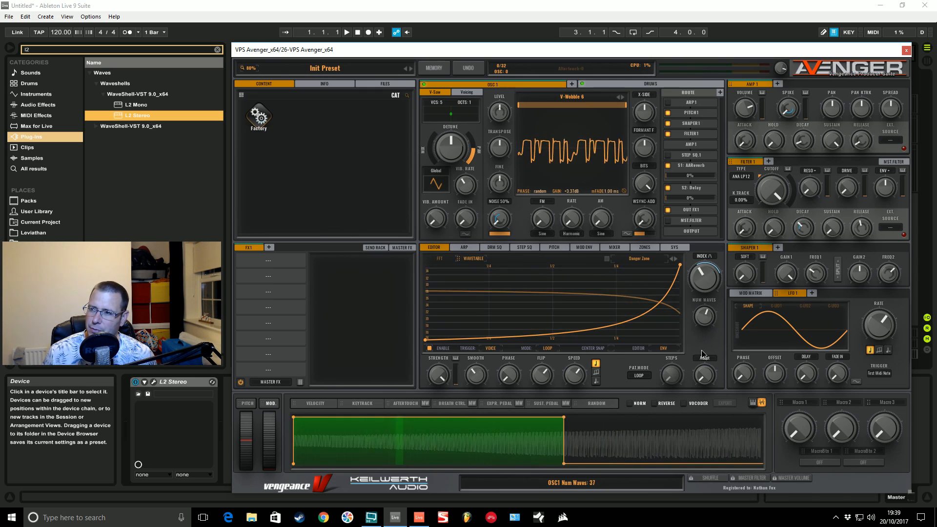
left_click_drag(707, 283, 713, 307)
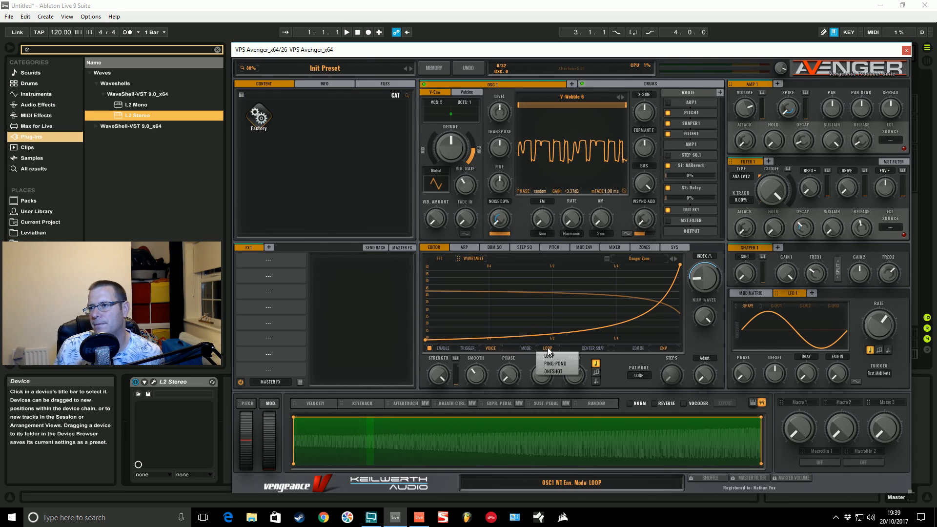
- Turn on Center Snap, add four wavetable envelope points forming two peaks on the center line, and lower the end point to that line
left_click(621, 350)
left_click(611, 349)
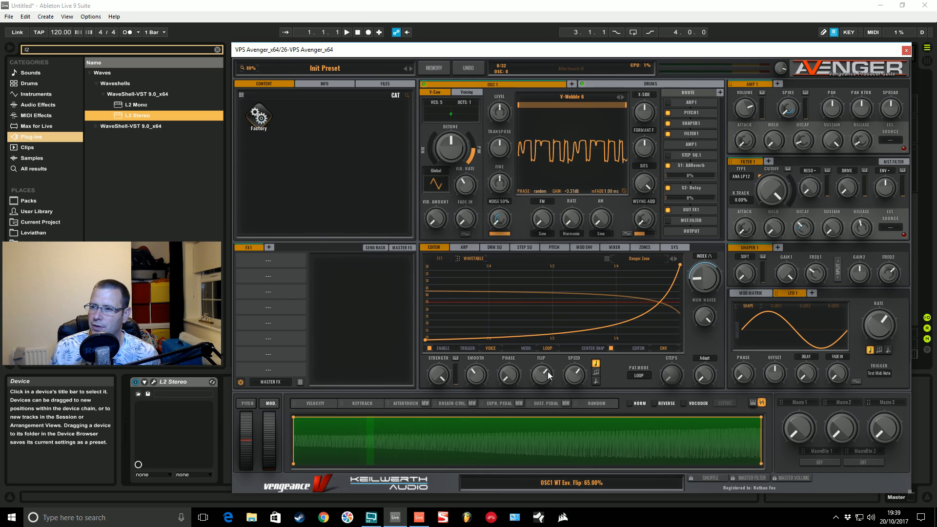
left_click(575, 334)
left_click_drag(576, 333, 497, 303)
double_click(544, 303)
left_click_drag(546, 303, 630, 330)
double_click(571, 330)
double_click(631, 299)
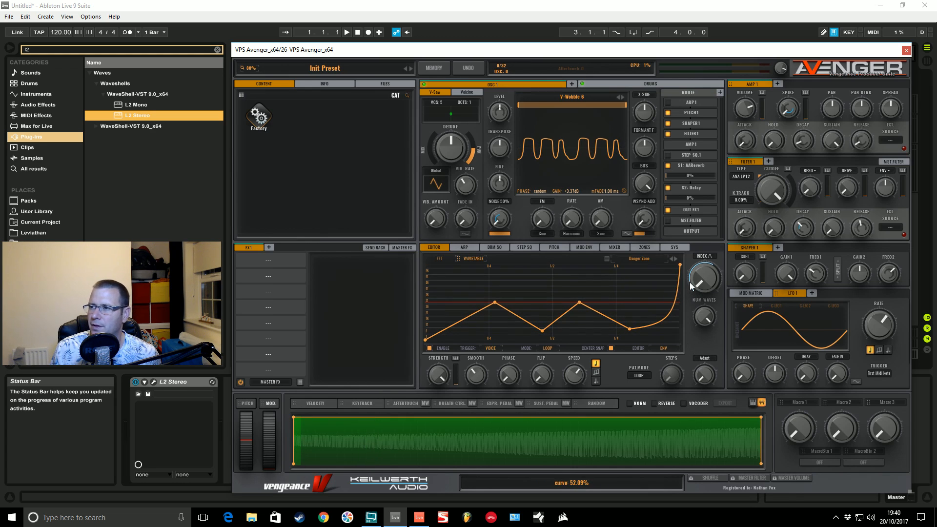
left_click_drag(680, 265, 677, 303)
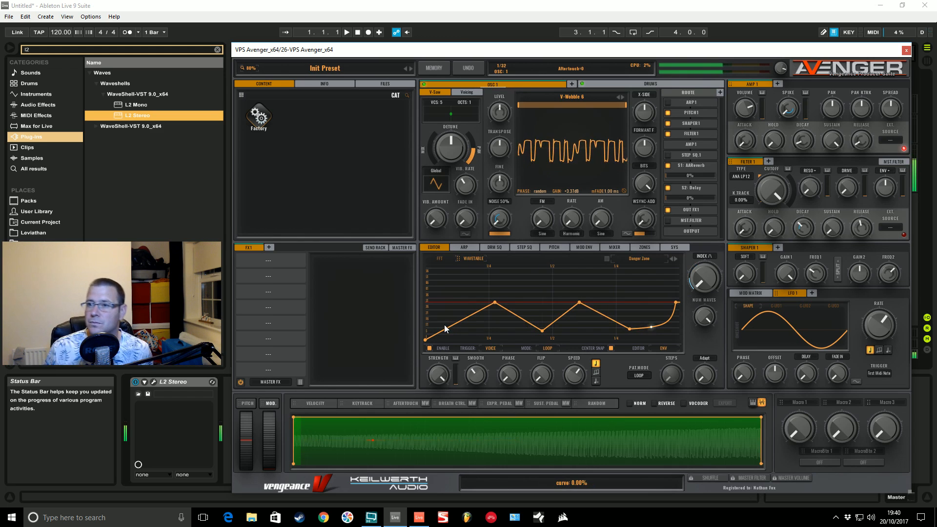
- Raise both envelope peaks and the end point to the maximum, and place the start point and both valleys on the center line
left_click_drag(494, 302, 489, 265)
left_click_drag(435, 338, 435, 302)
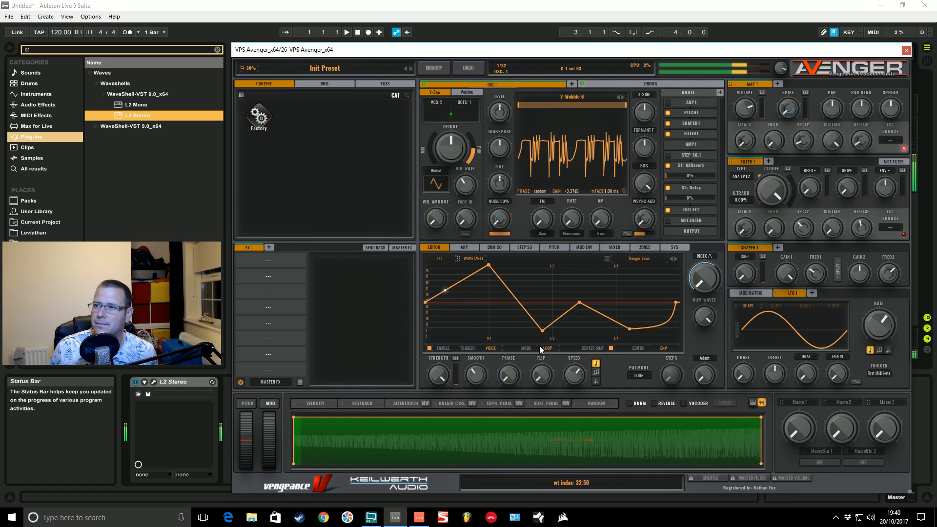
left_click_drag(542, 330, 587, 265)
left_click_drag(630, 330, 662, 248)
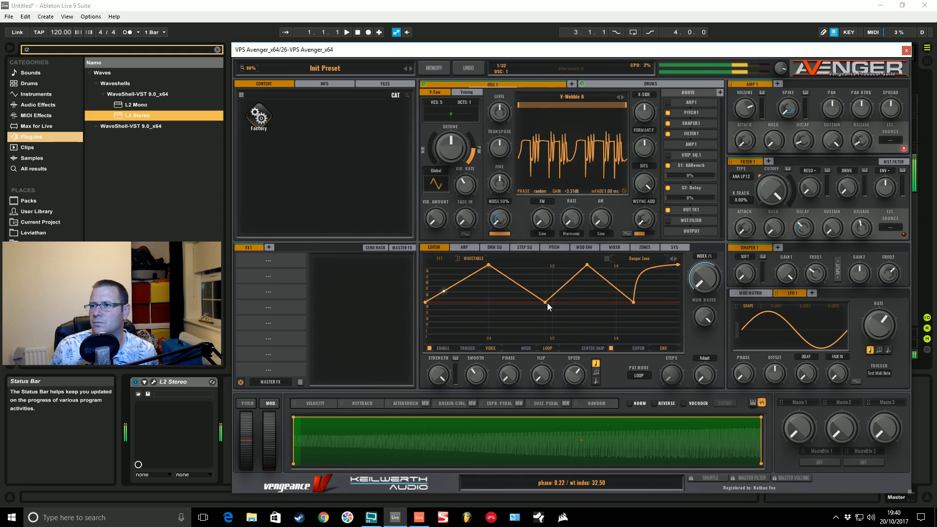
left_click_drag(548, 303, 554, 304)
left_click_drag(633, 303, 616, 303)
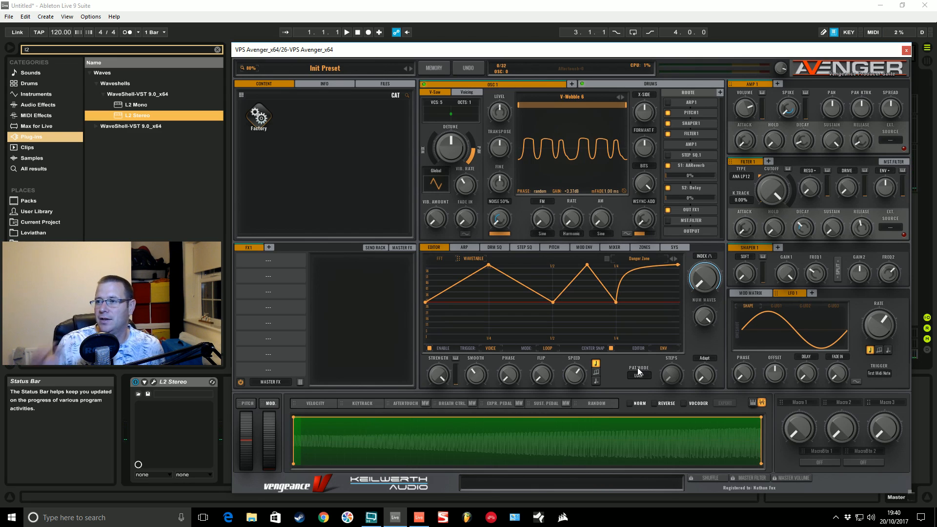
- Switch the wavetable editor view to ENV+SQ and keep the sequence's pattern mode on LOOP
left_click(662, 348)
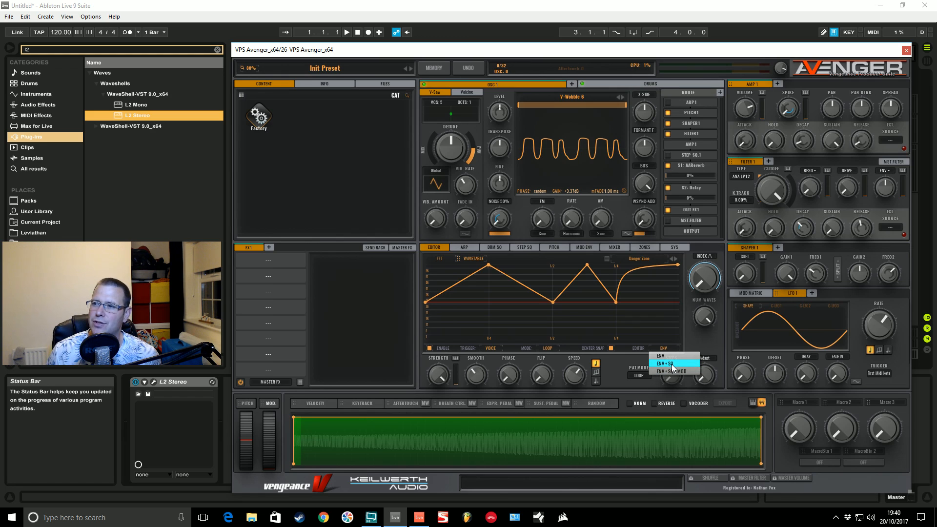
left_click(672, 364)
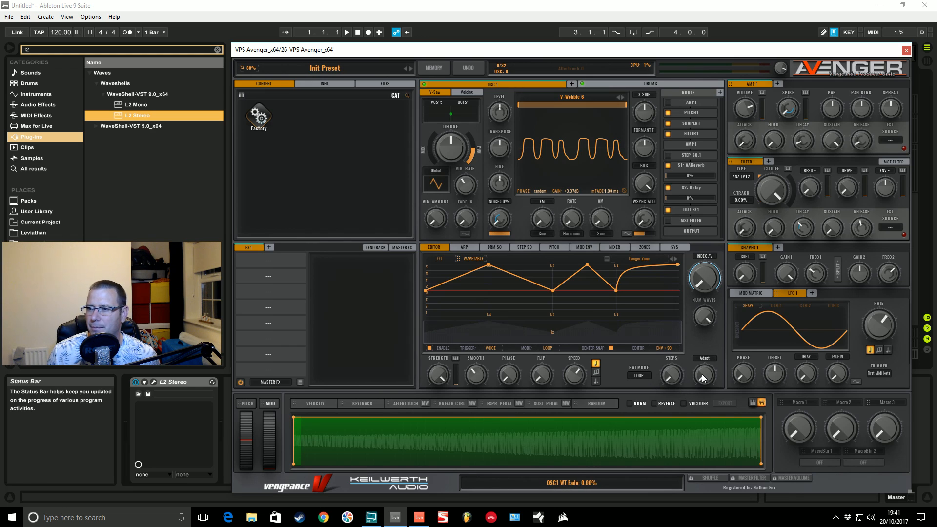
left_click(639, 375)
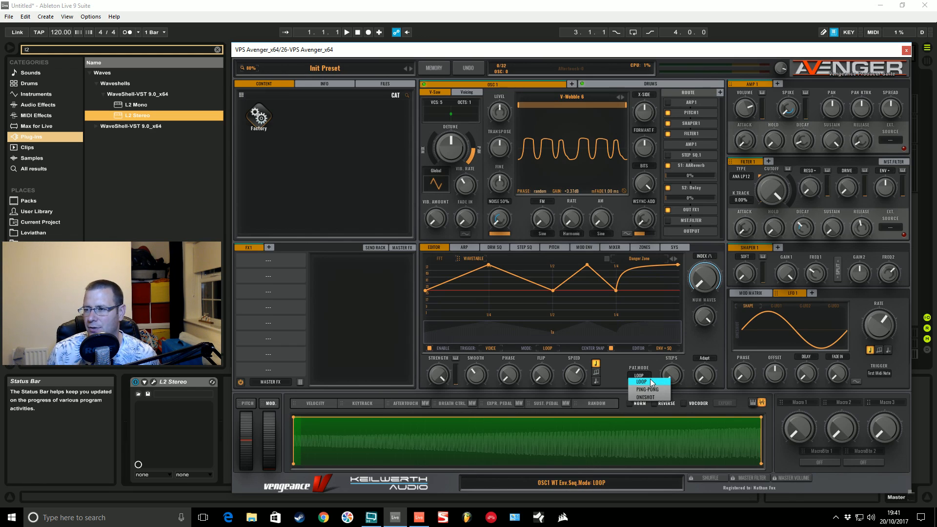
left_click(649, 382)
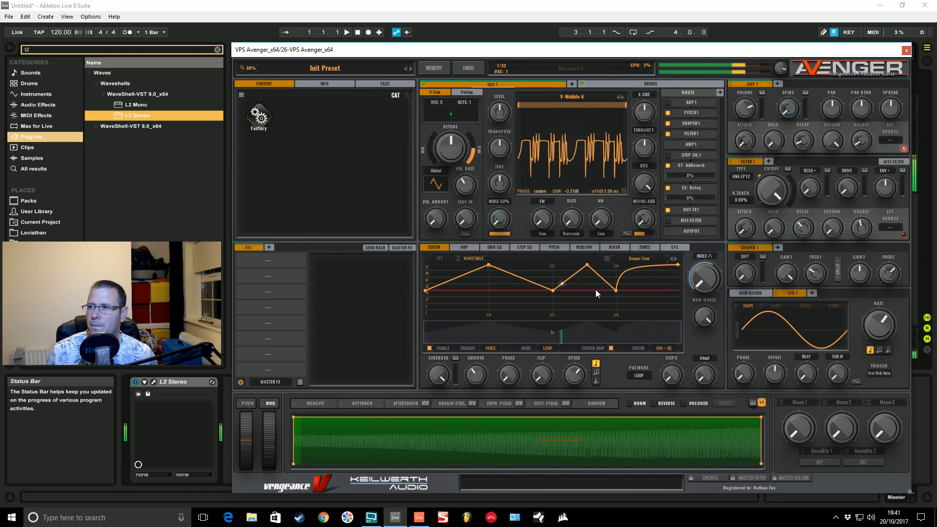
- Add a third envelope peak at the maximum, and lower both valleys and the end point to the minimum
double_click(639, 270)
left_click_drag(642, 270, 678, 292)
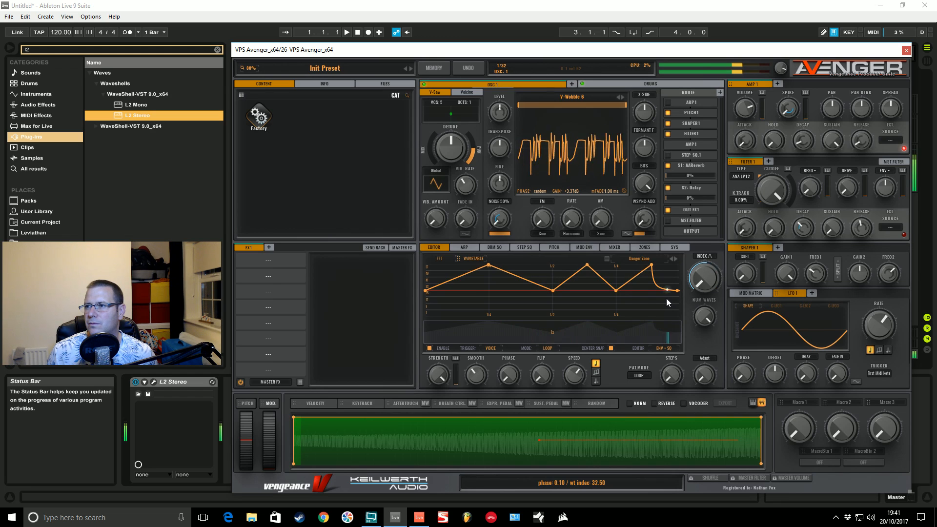
left_click_drag(666, 290, 612, 316)
left_click_drag(553, 291, 553, 316)
left_click_drag(611, 315, 617, 316)
left_click_drag(678, 291, 681, 318)
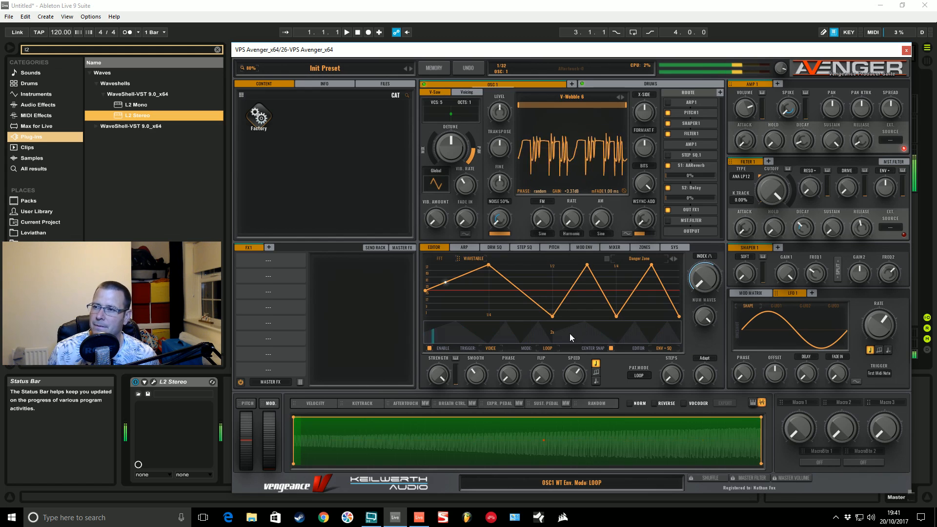
- Try the envelope in ONESHOT mode with different sequence step speeds, including 0.5x, and return the step to 1x
left_click(546, 349)
left_click(554, 372)
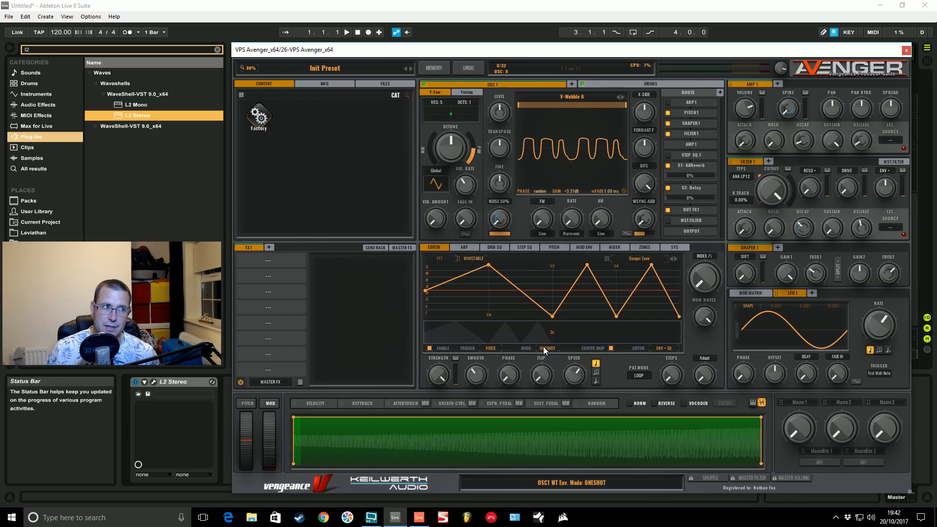
left_click_drag(569, 337, 569, 333)
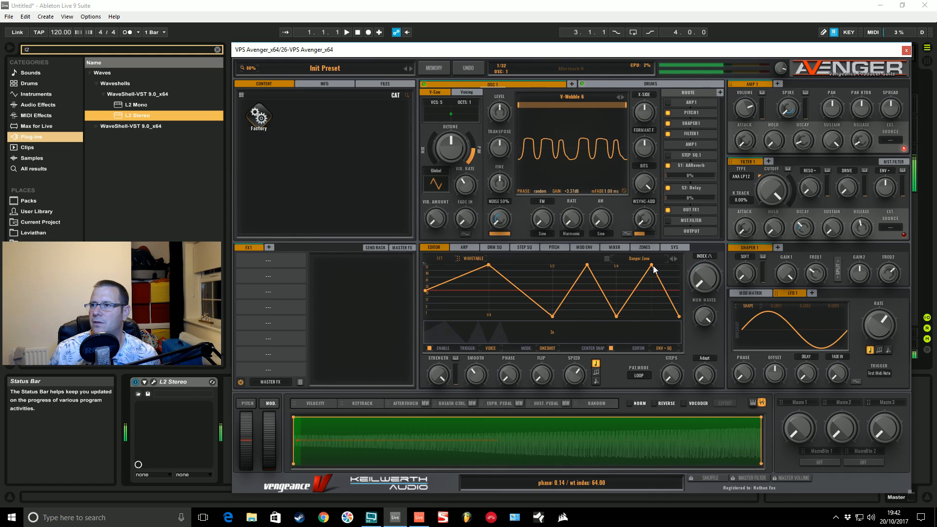
left_click_drag(568, 330, 574, 377)
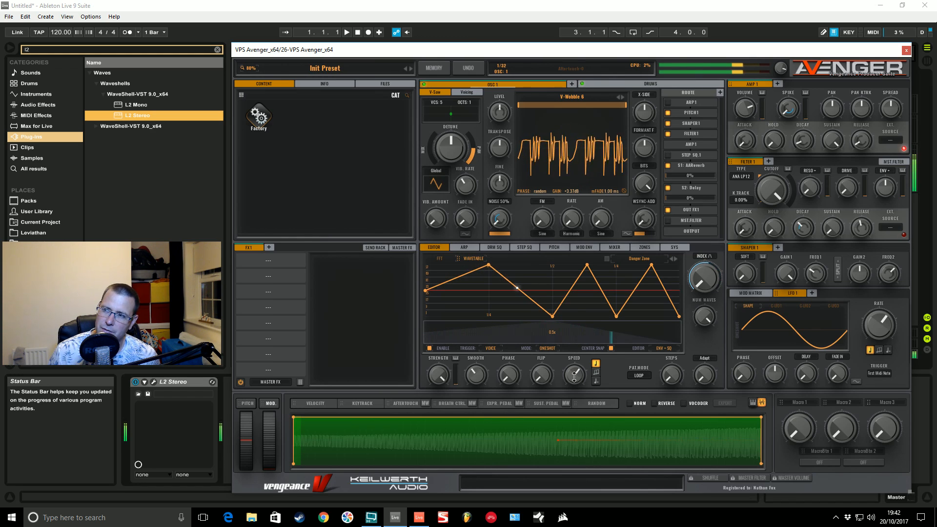
left_click_drag(576, 376, 575, 366)
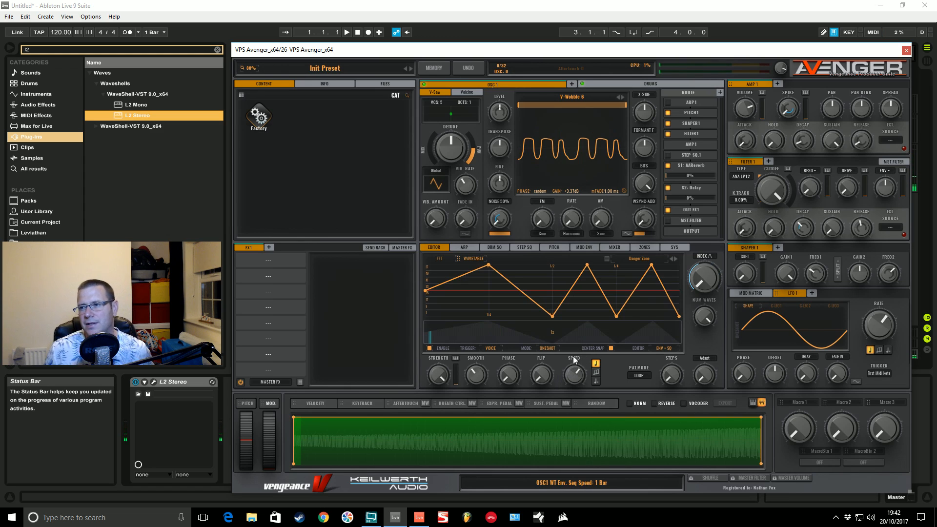
- Try the envelope's PING-PONG mode, return it to LOOP, and raise the single sequence step's speed
left_click(545, 348)
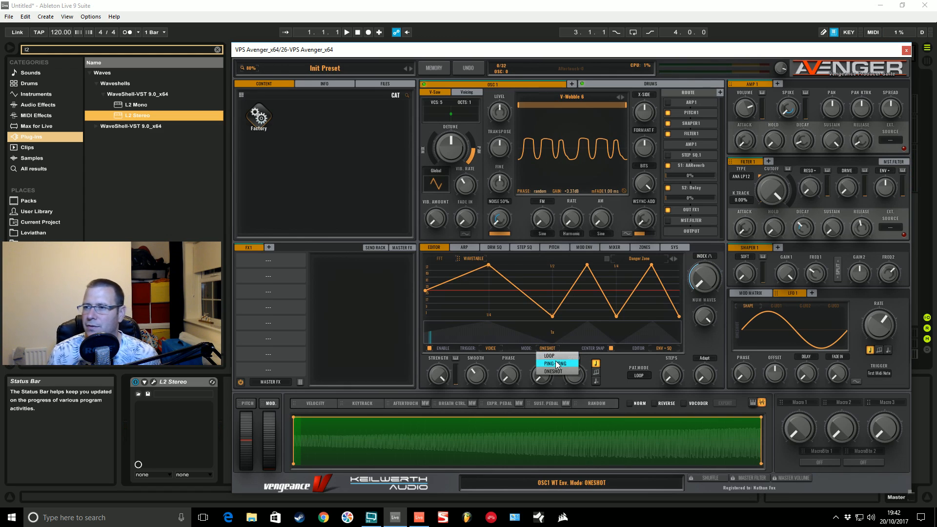
left_click(556, 362)
left_click_drag(578, 322, 582, 305)
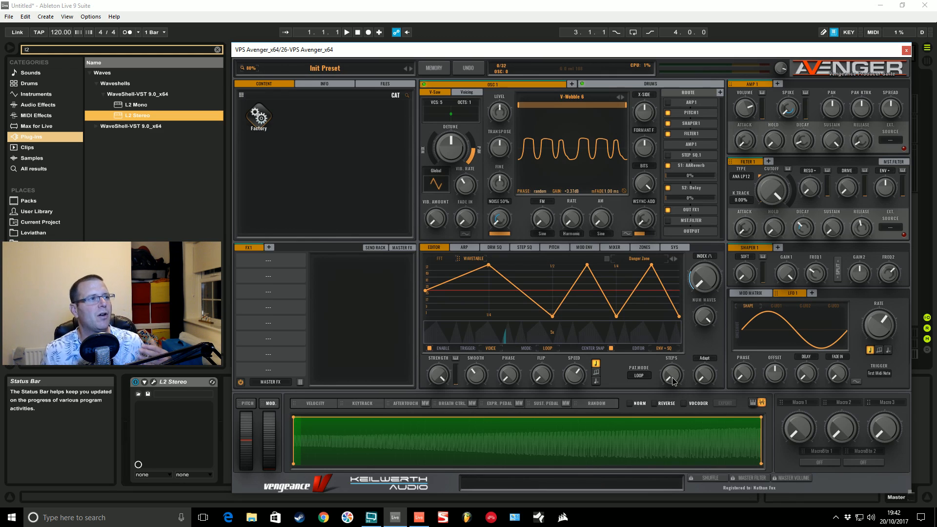
- Split the envelope sequence into two steps running at 4x and 0.5x, and increase oscillator 1's V-Saw detune
left_click_drag(674, 382, 673, 378)
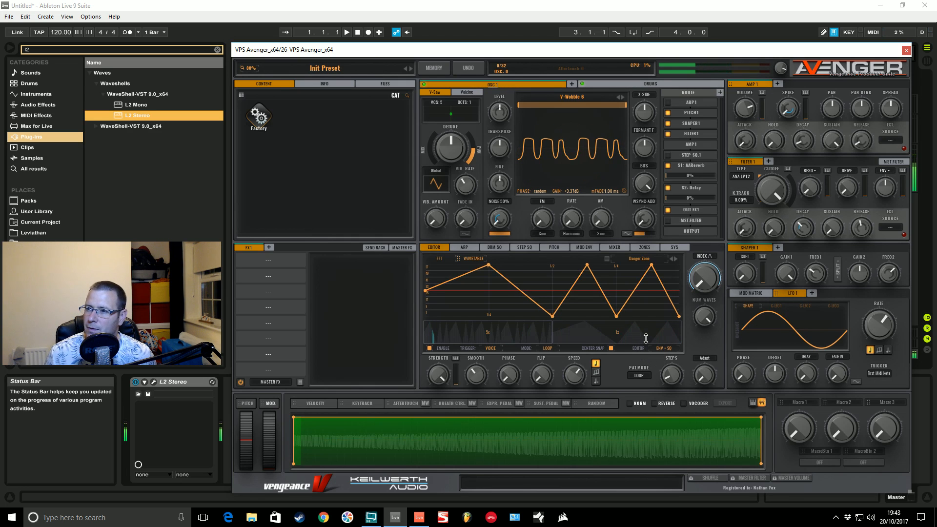
left_click_drag(646, 339, 645, 359)
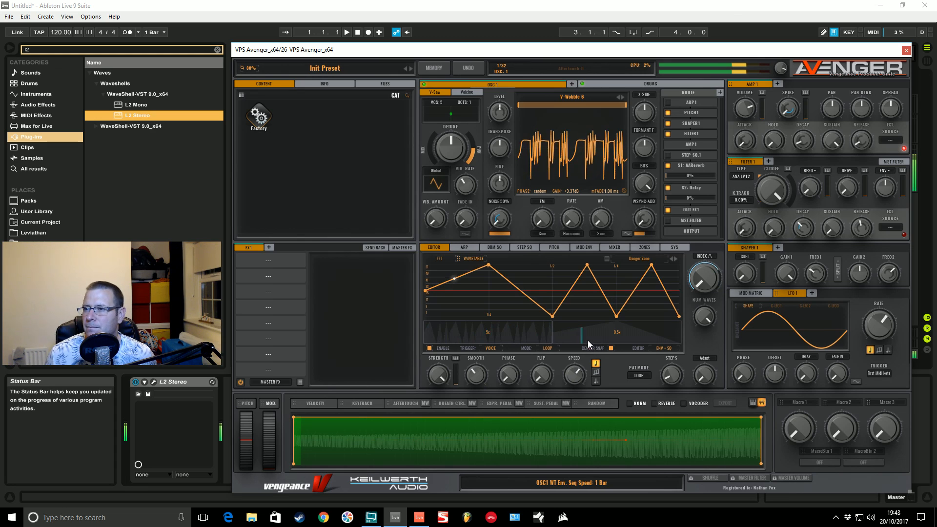
left_click_drag(519, 341, 519, 349)
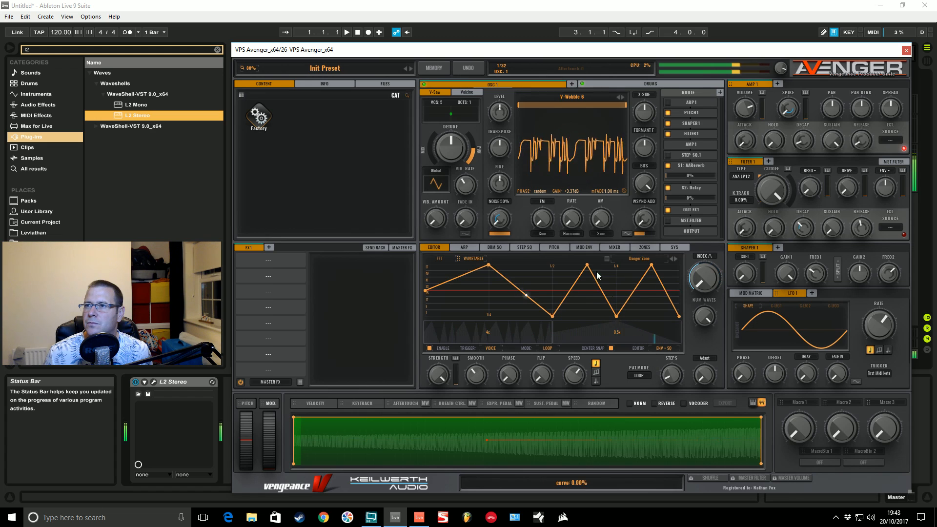
left_click_drag(431, 155, 455, 164)
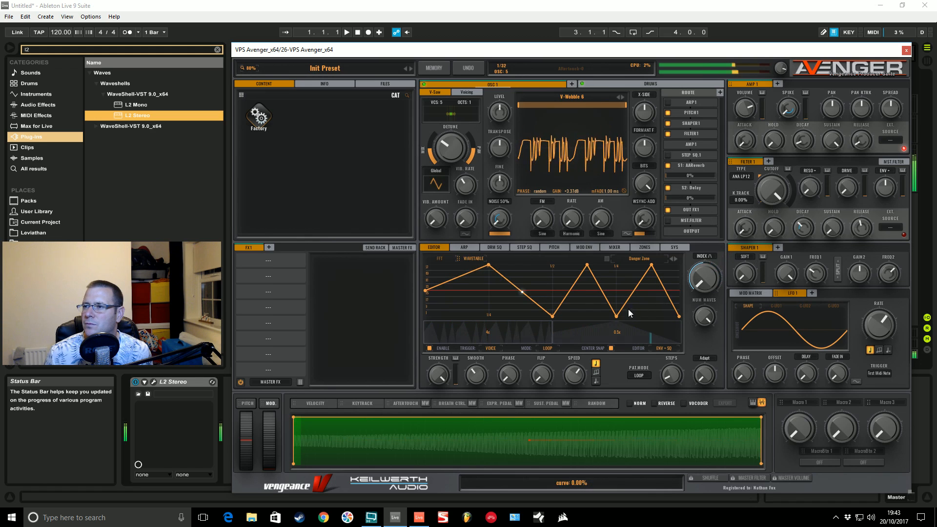
- Extend the envelope sequence to four steps at 4x, 0.5x, 2x and 1x, and lower the envelope's start point to the minimum
left_click_drag(671, 375, 672, 373)
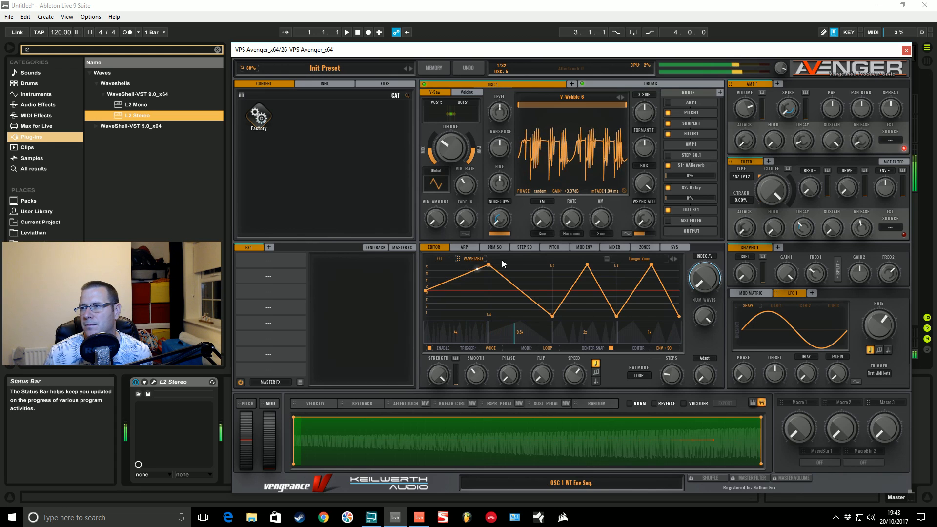
left_click_drag(424, 297, 424, 319)
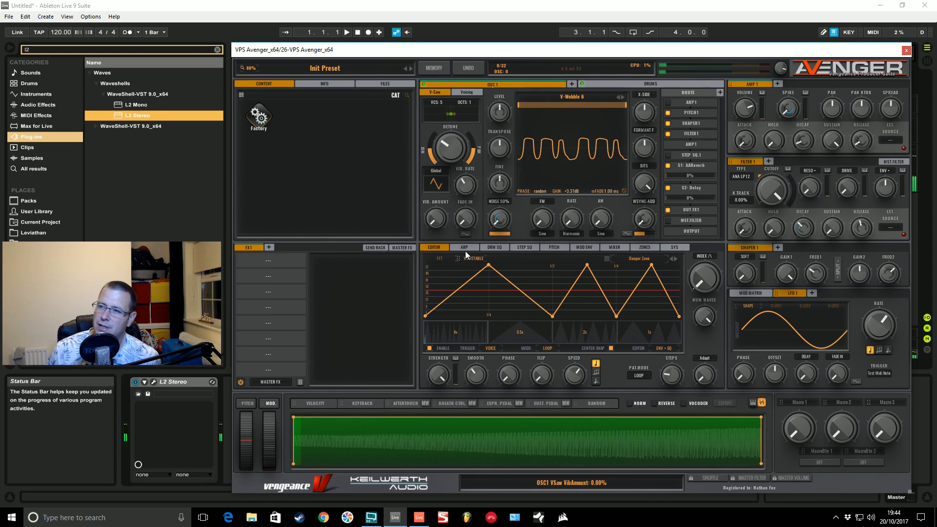
- Assign the wavetable envelope as a modulation source for the AMP 1 volume, and set oscillator 1's gain to -9.45 dB
left_click_drag(458, 256, 745, 115)
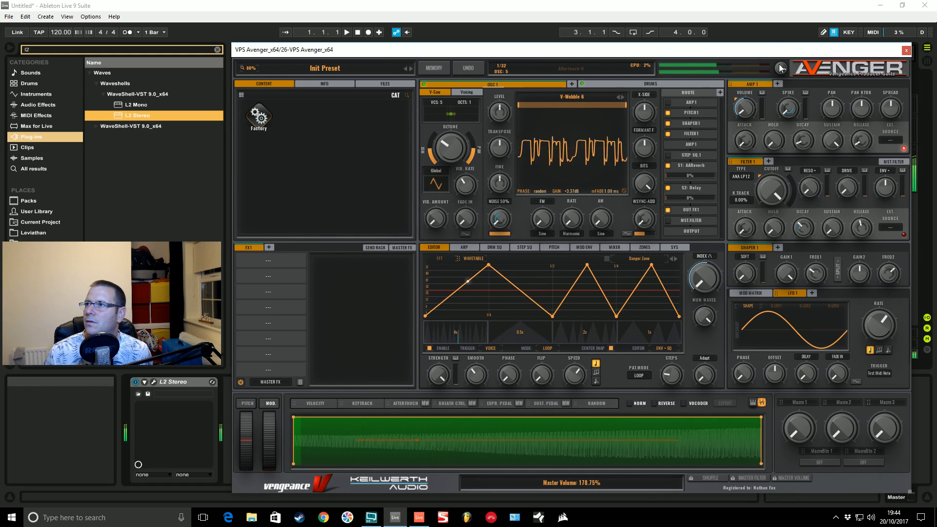
left_click_drag(558, 184, 572, 176)
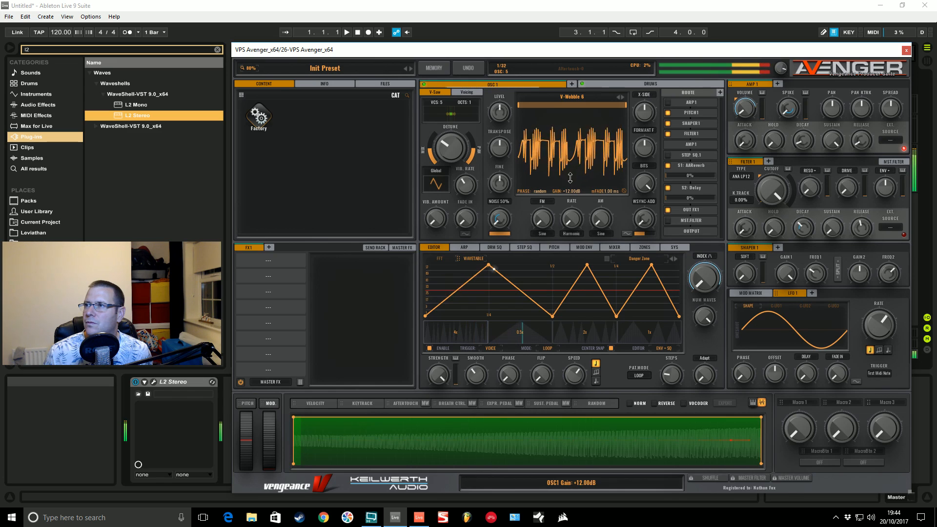
left_click_drag(567, 180, 564, 186)
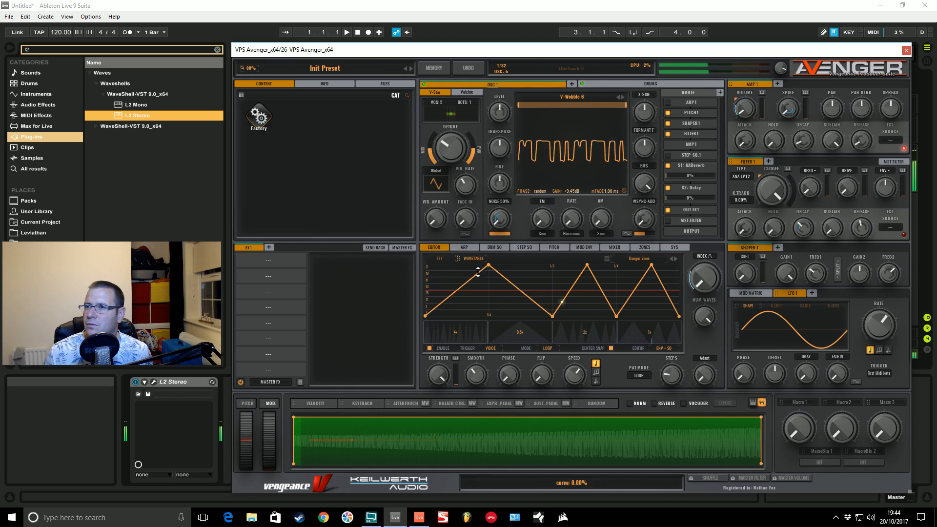
- Bend the first envelope rise into a late steep curve, and turn the second and third peaks into instant rises with inward-curved decays
left_click_drag(471, 280, 494, 306)
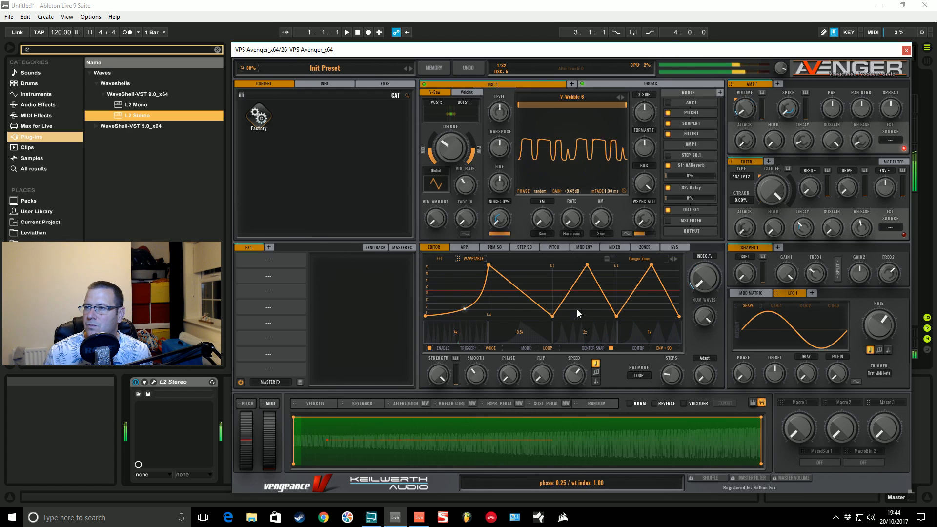
left_click_drag(588, 265, 550, 264)
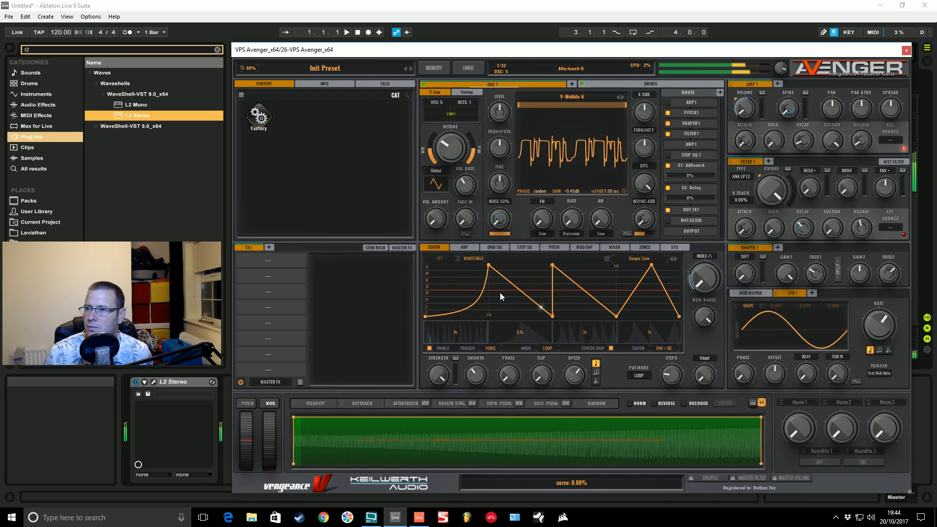
left_click_drag(652, 266, 570, 304)
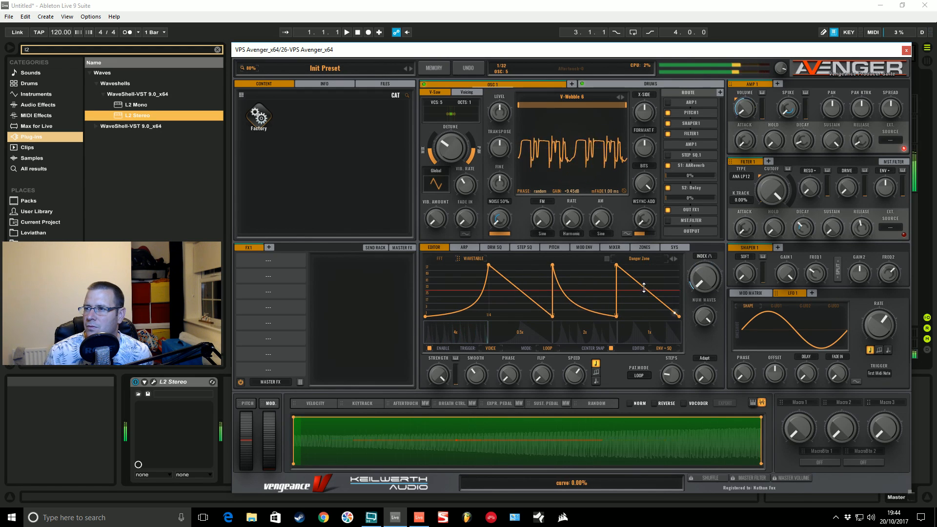
left_click_drag(642, 287, 638, 301)
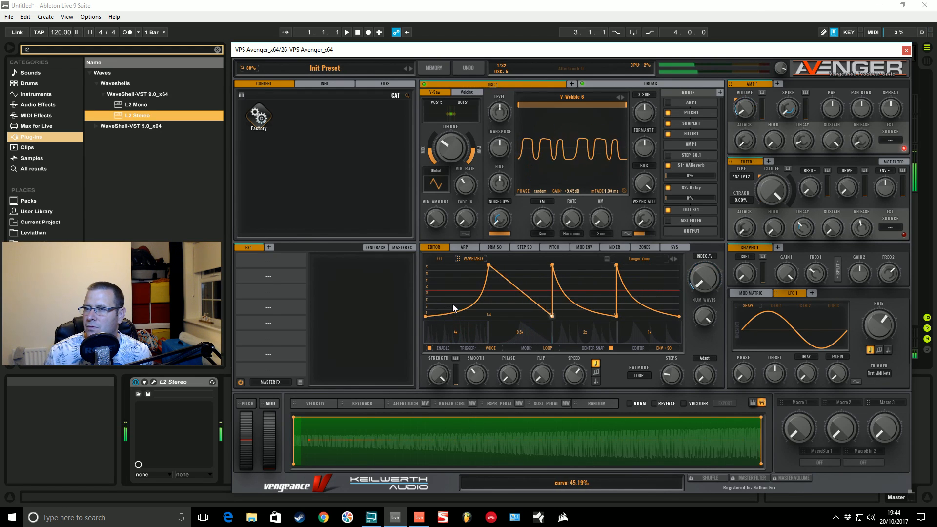
- Move the first envelope peak to the very start, and bend all three decays outward so they fall steeply at the end
left_click_drag(488, 265, 426, 265)
left_click_drag(507, 298, 511, 280)
left_click_drag(589, 313, 643, 262)
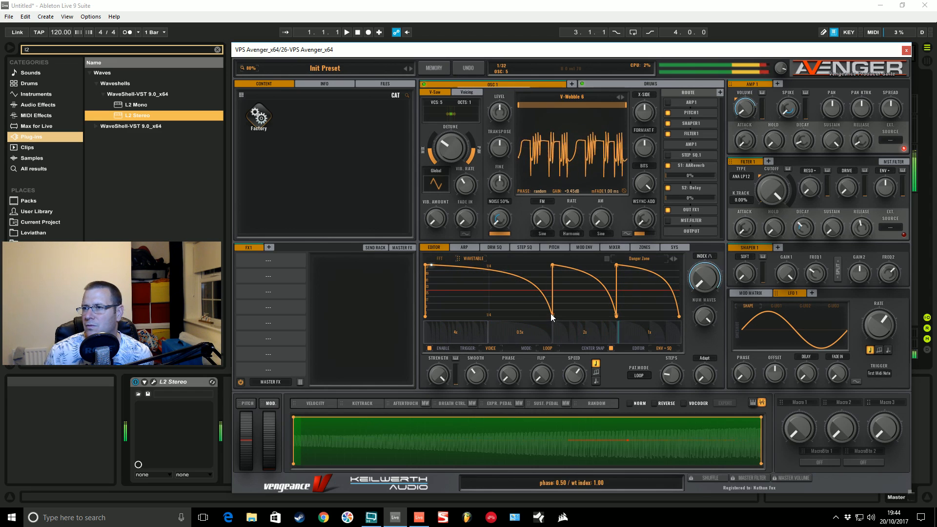
- Soften the first envelope decay's outward bend, curve the second and third decays inward, and raise oscillator 1's reverb and delay sends
left_click_drag(529, 282, 525, 294)
left_click_drag(592, 277, 593, 286)
left_click_drag(666, 279, 667, 313)
left_click_drag(591, 282, 584, 299)
left_click_drag(683, 198, 707, 175)
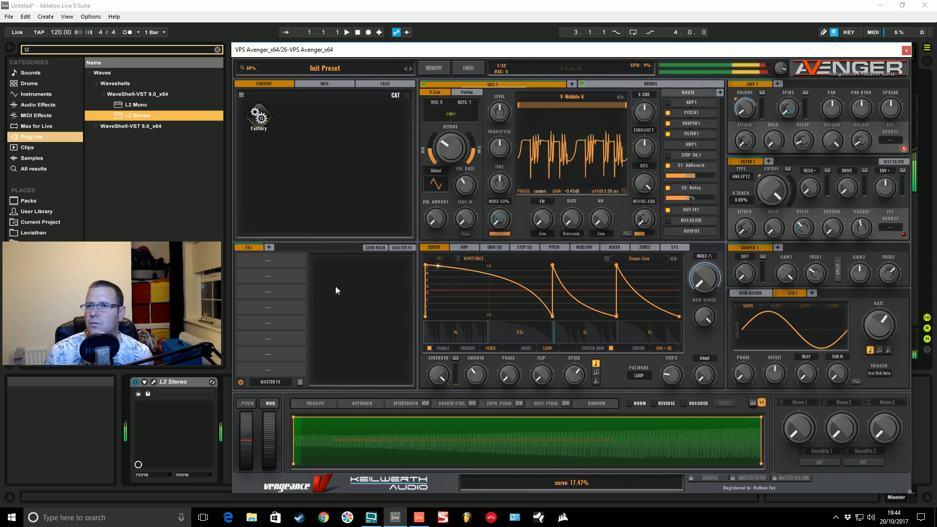
- Add a Distortion effect to FX1's second slot with symmetry -18.75, 2x oversampling and a mix of 75
left_click(267, 282)
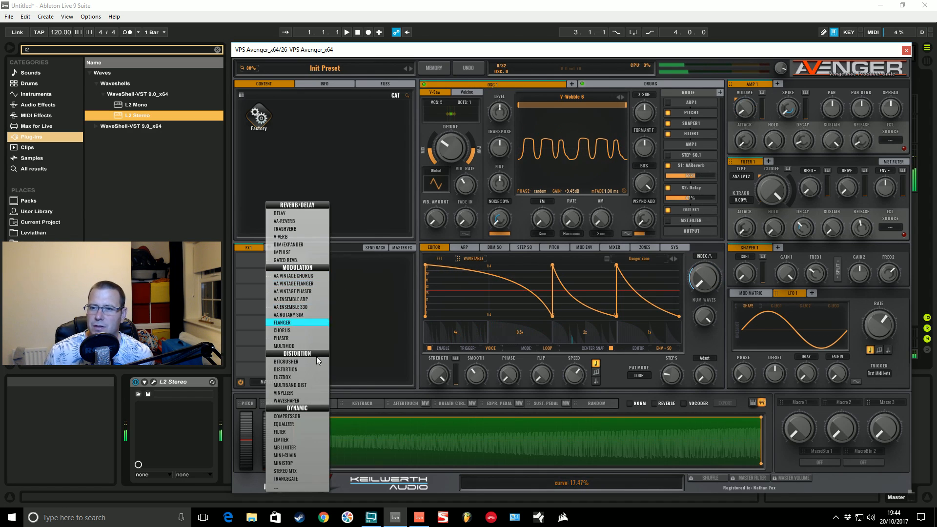
left_click(290, 370)
left_click_drag(325, 338, 326, 334)
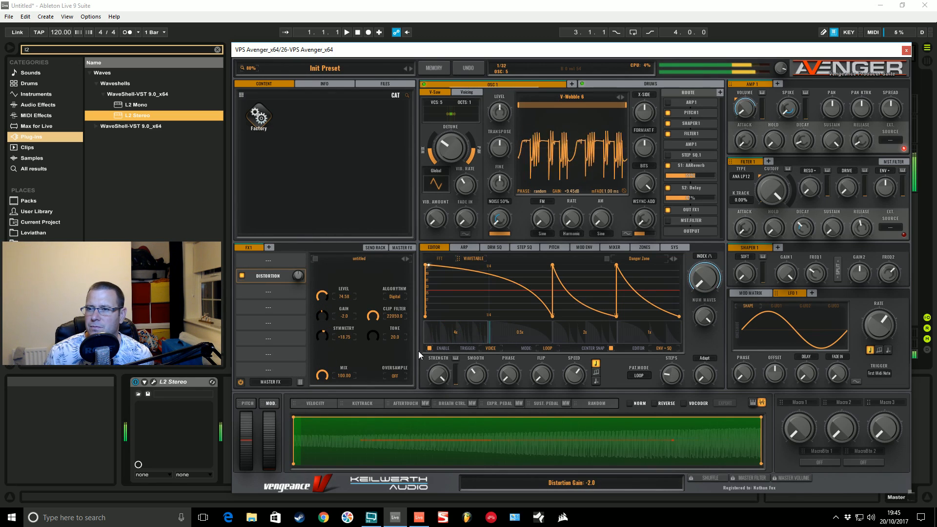
left_click(400, 376)
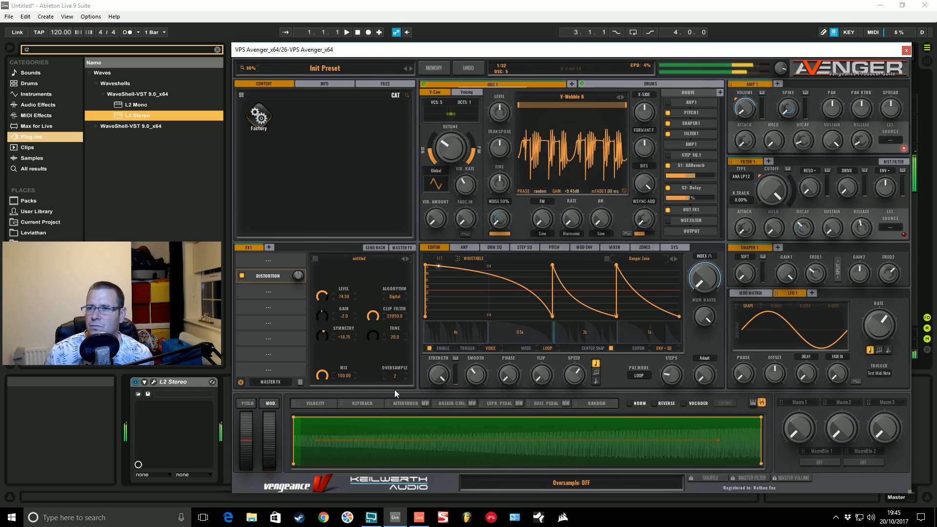
left_click_drag(322, 377, 323, 396)
- Set oscillator 1's reverb send to 0%, and add AA Ensemble Arp below the distortion with its mix at 35.63
left_click(271, 299)
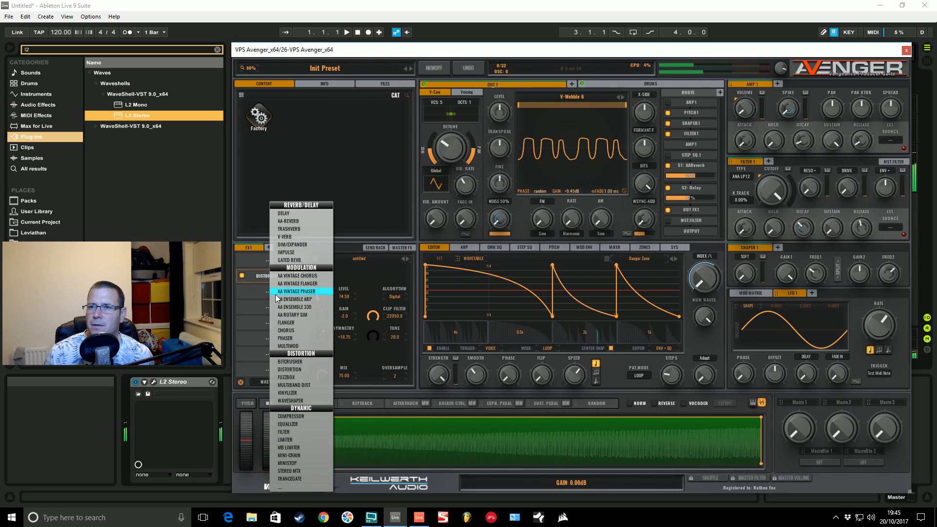
left_click(689, 181)
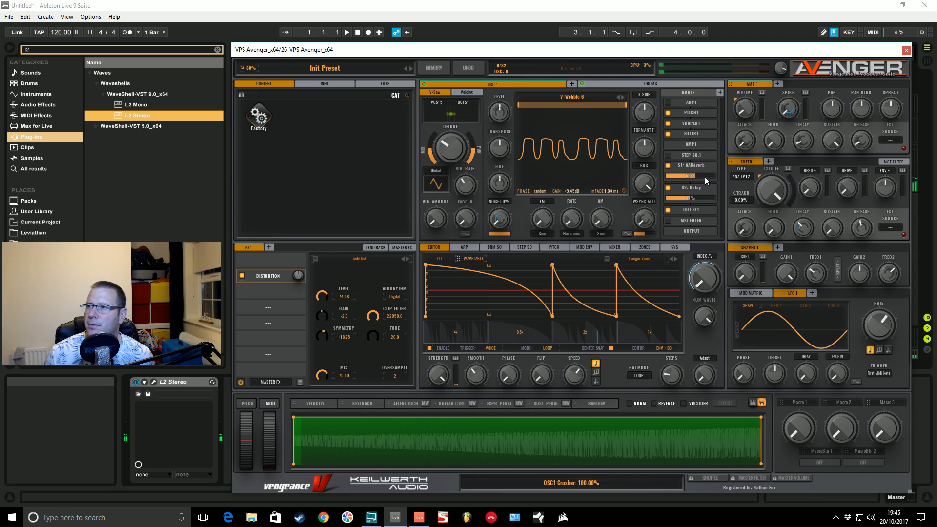
left_click(281, 330)
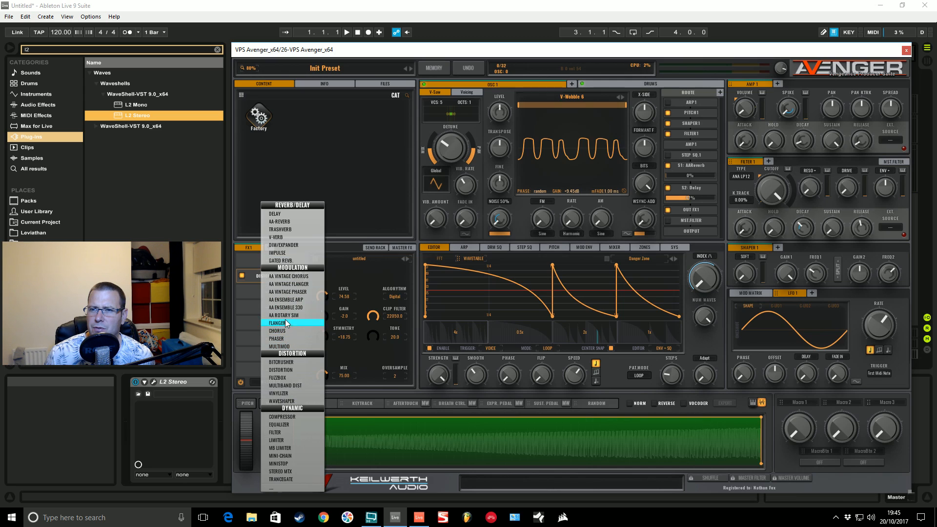
left_click(288, 300)
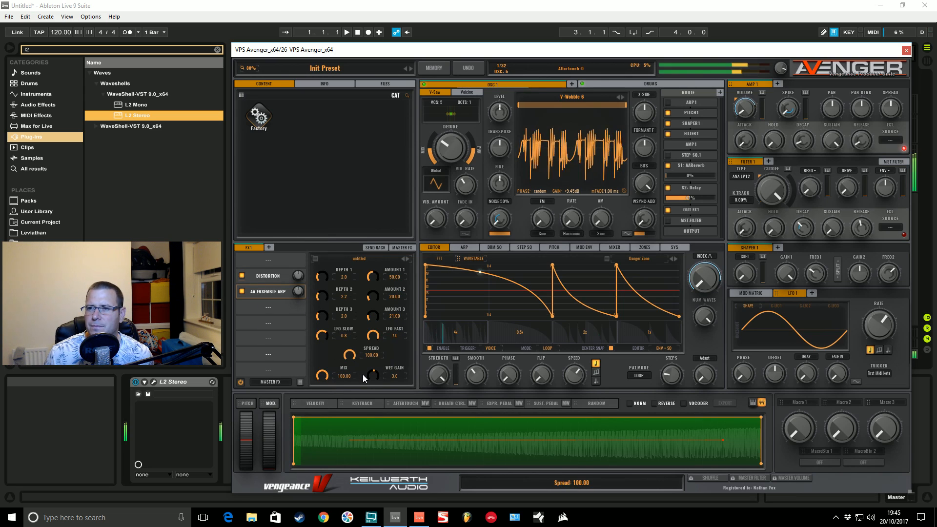
left_click_drag(322, 375, 328, 431)
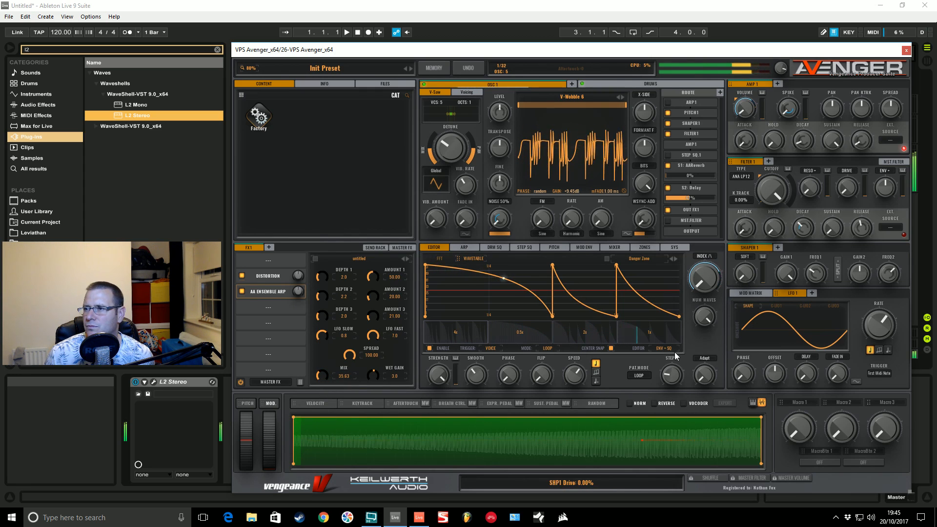
- Keep the wavetable fade mode on Adapt, sweep the fade amount and reset it to 0%
left_click(704, 358)
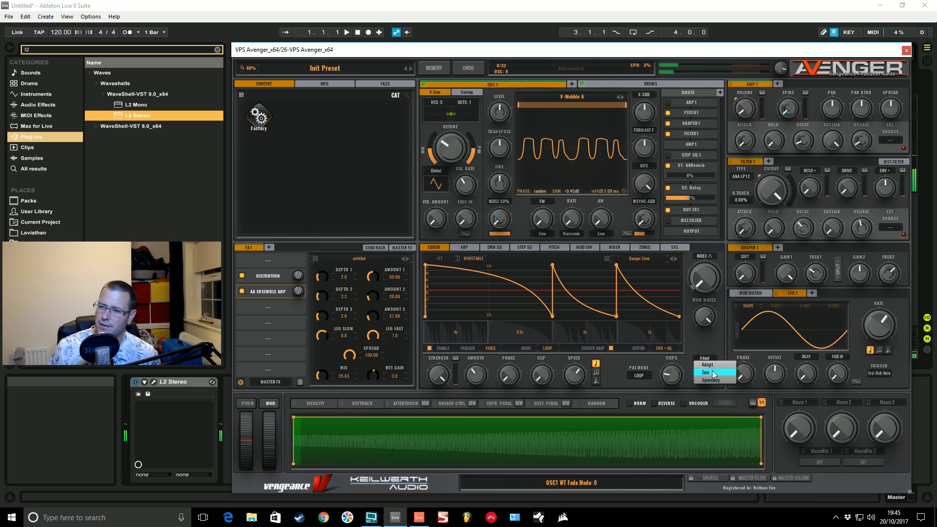
left_click(705, 365)
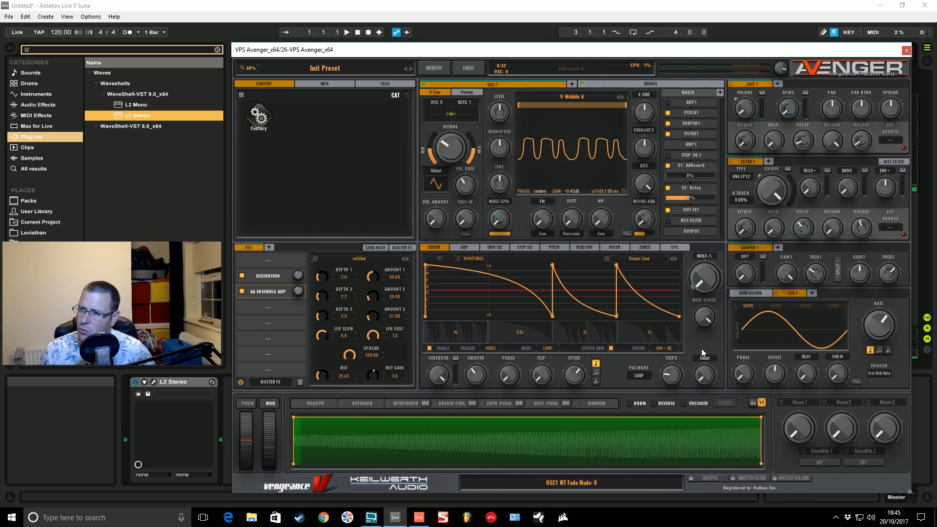
left_click_drag(705, 381, 707, 296)
double_click(708, 375)
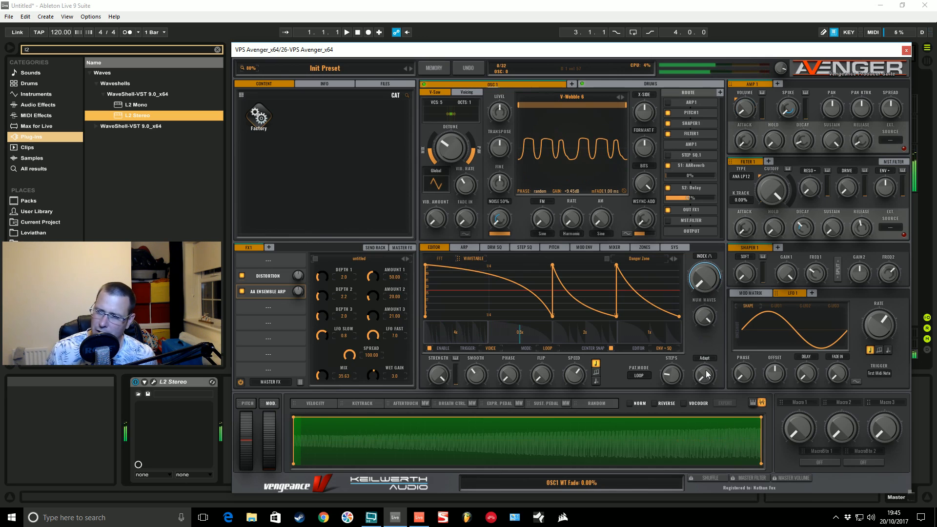
- Switch oscillator 1's wavetable fade mode to Zero and try the fade amount at 100%
left_click(708, 360)
left_click(705, 382)
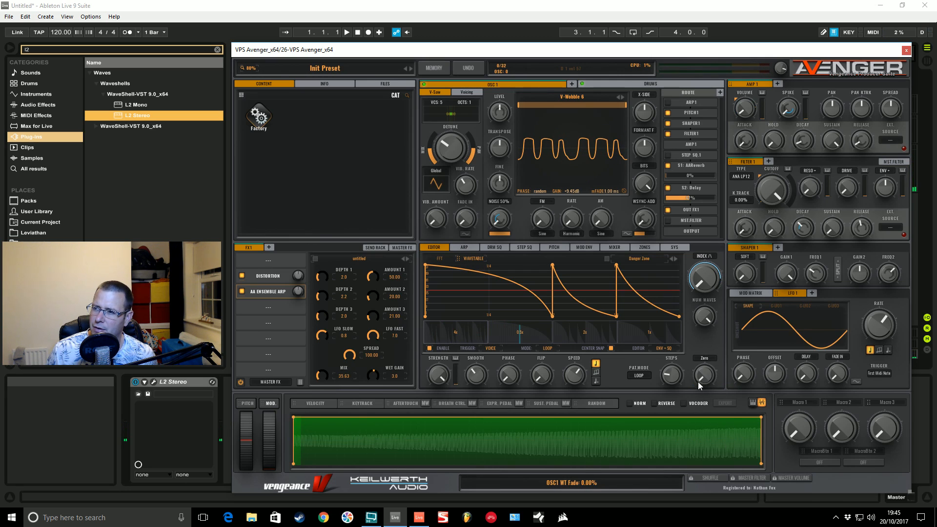
left_click_drag(705, 384, 706, 368)
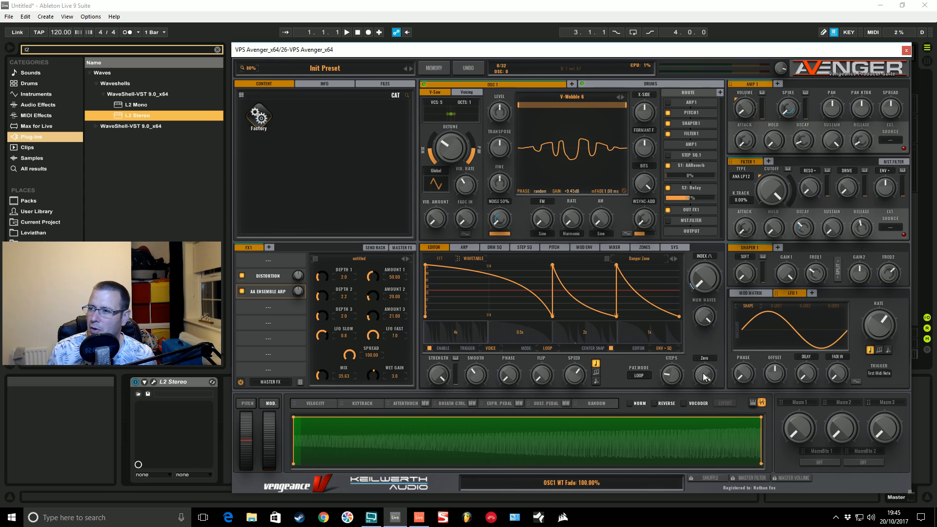
mouse_move(704, 376)
left_mouse_down()
mouse_move(706, 425)
mouse_move(704, 385)
left_mouse_up()
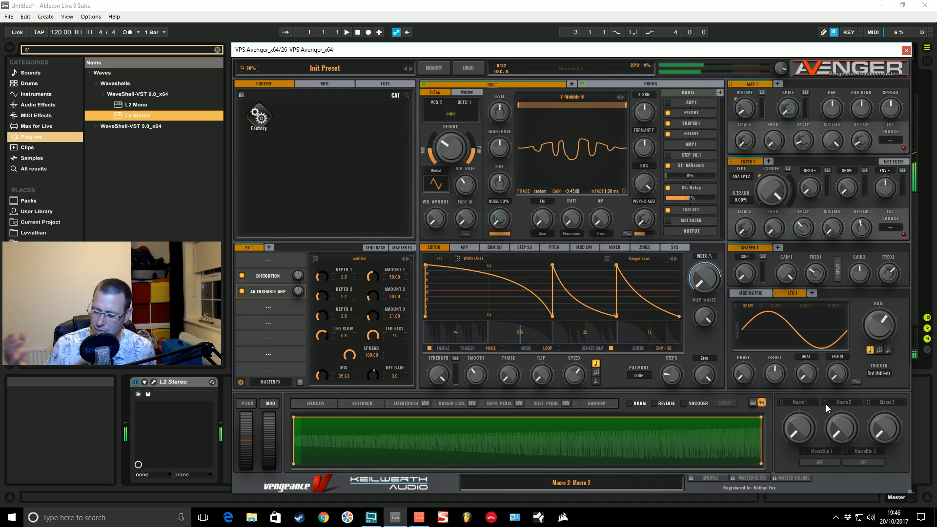
- Switch the wavetable fade mode to Symmetry and turn the fade amount up
left_click(711, 362)
left_click(719, 384)
left_click_drag(702, 378, 712, 342)
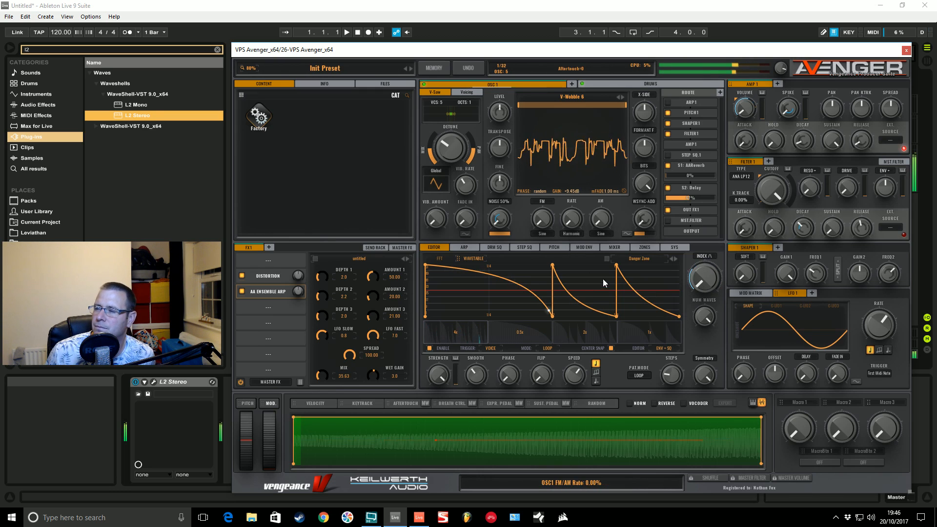
- Load the EDM Stomp 1 preset for the wavetable envelope, and raise Filter 1's resonance and drive
left_click(641, 254)
left_click(645, 258)
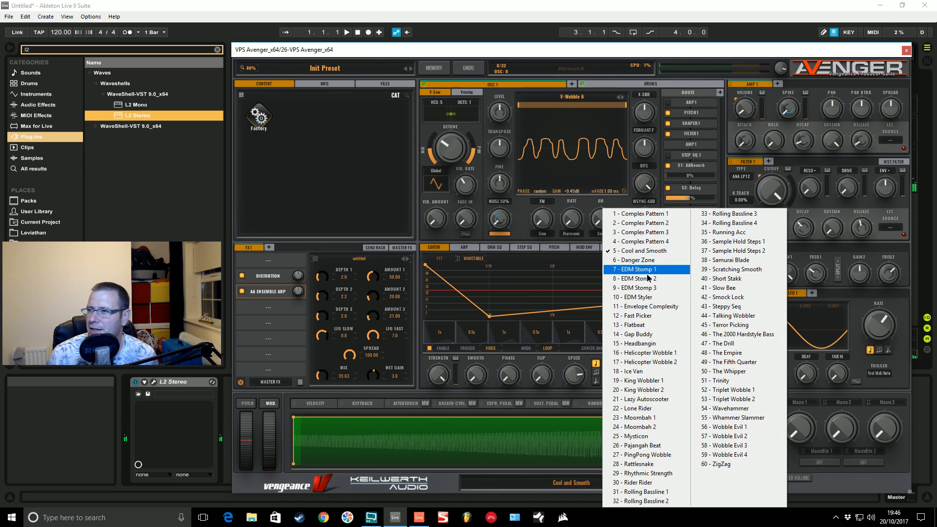
left_click(639, 270)
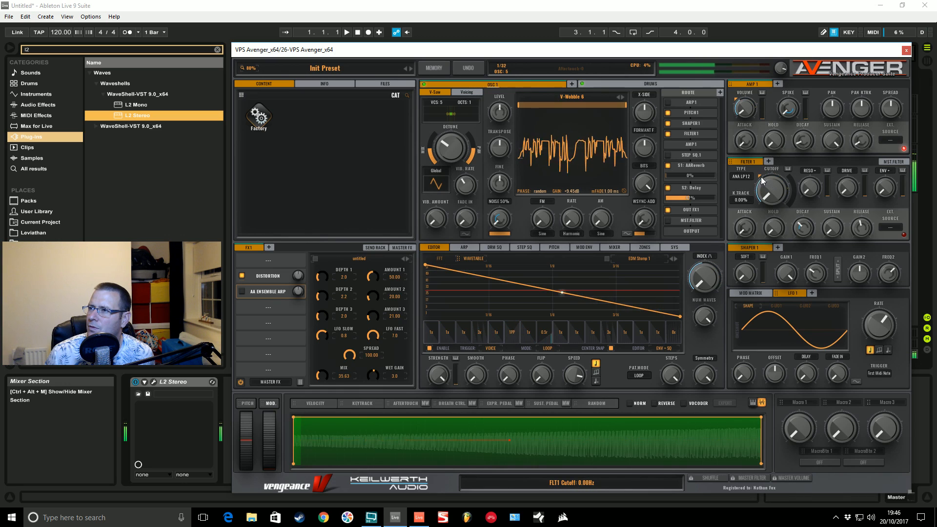
left_click_drag(817, 186, 817, 163)
left_click_drag(853, 193, 853, 169)
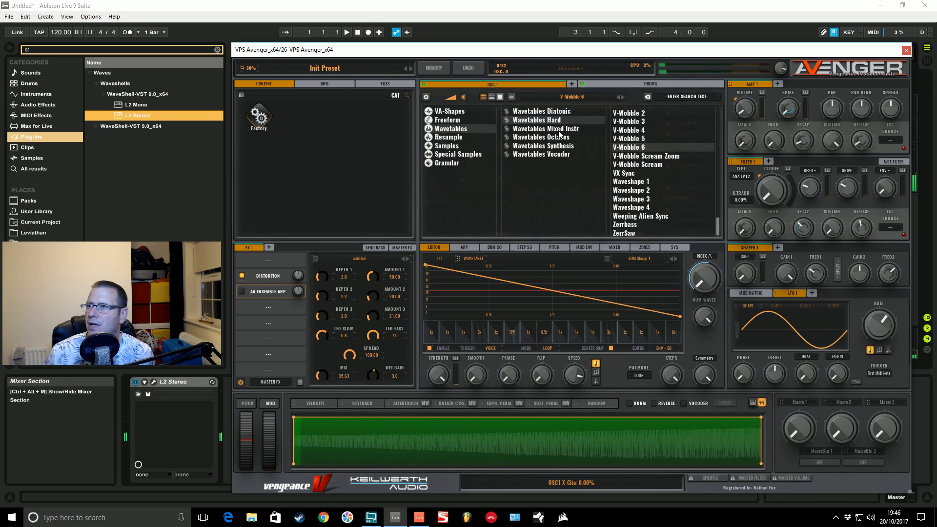
- Load the Voc New York wavetable from Wavetables Vocoder into oscillator 1 and raise its transpose
left_click(557, 155)
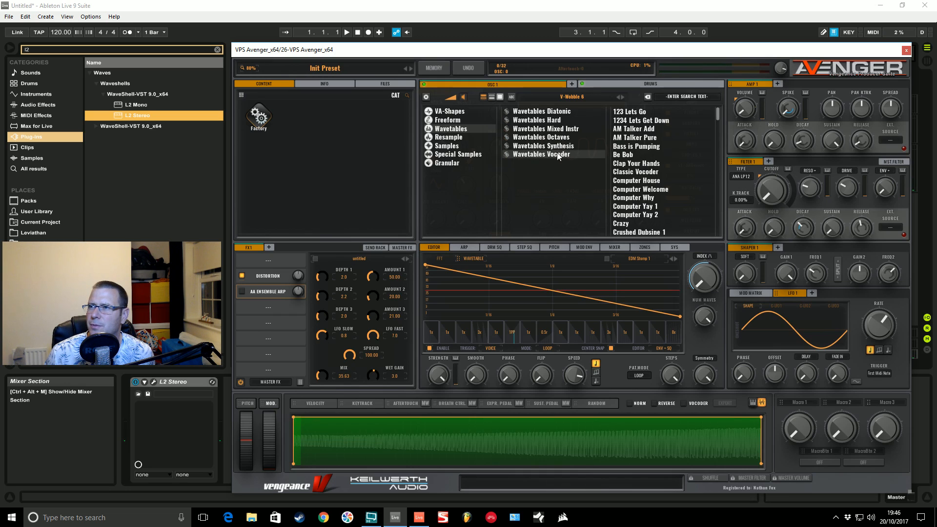
left_click_drag(718, 114, 715, 190)
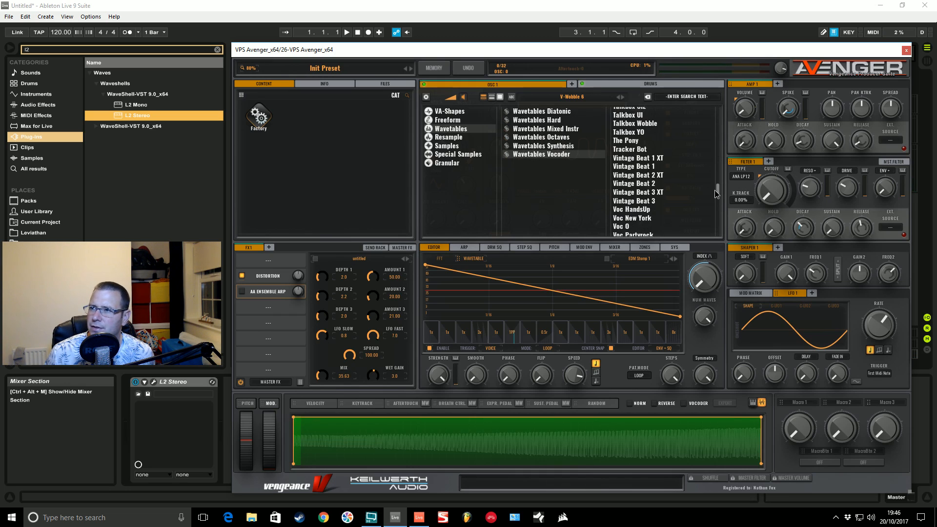
double_click(640, 218)
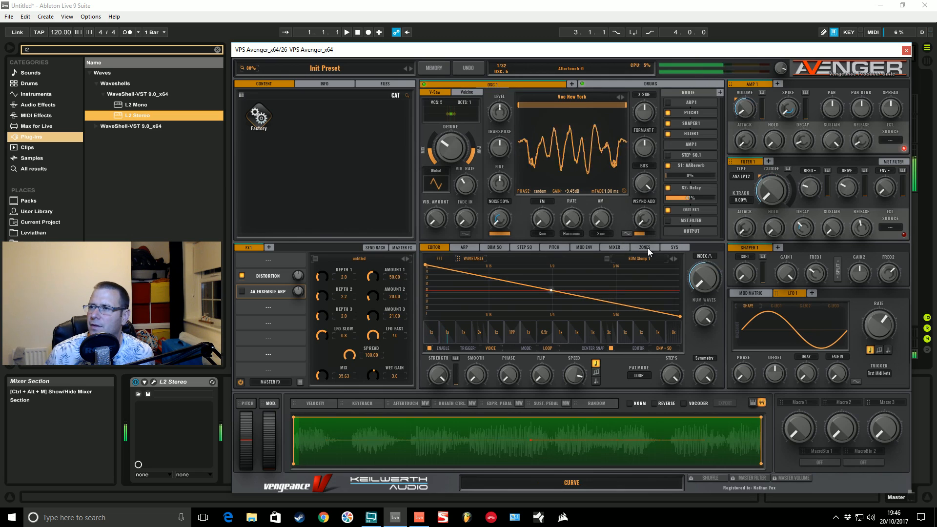
left_click_drag(492, 150, 505, 115)
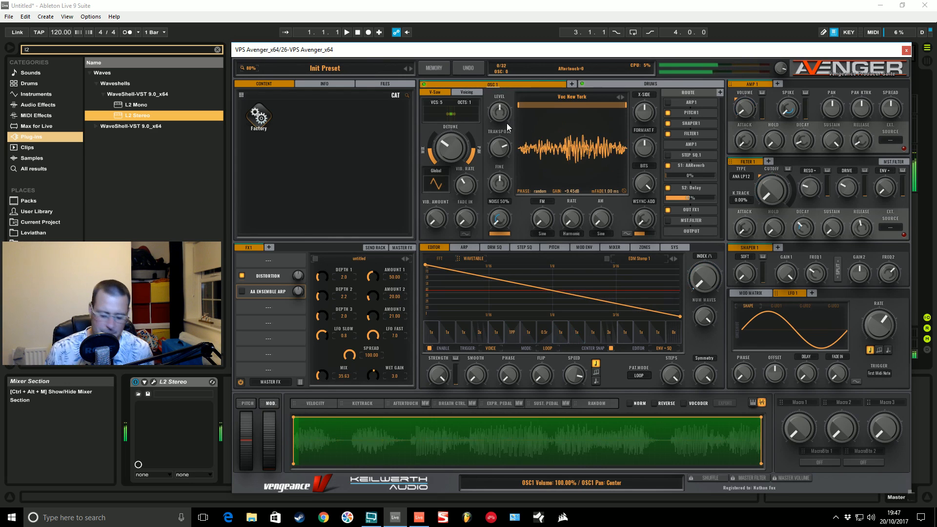
- Bypass the Distortion effect, and sweep the wavetable index up and back down to a low setting
left_click_drag(695, 294, 663, 199)
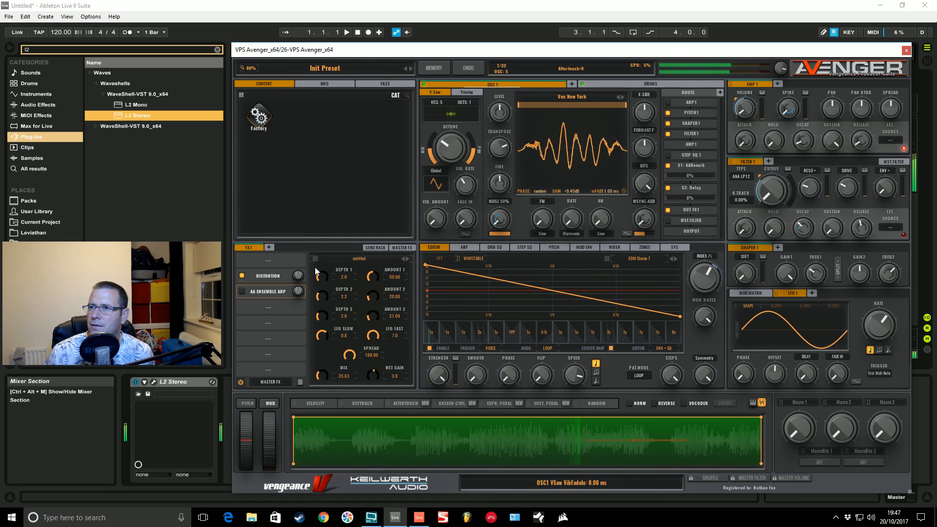
left_click(241, 277)
left_click_drag(702, 279, 698, 328)
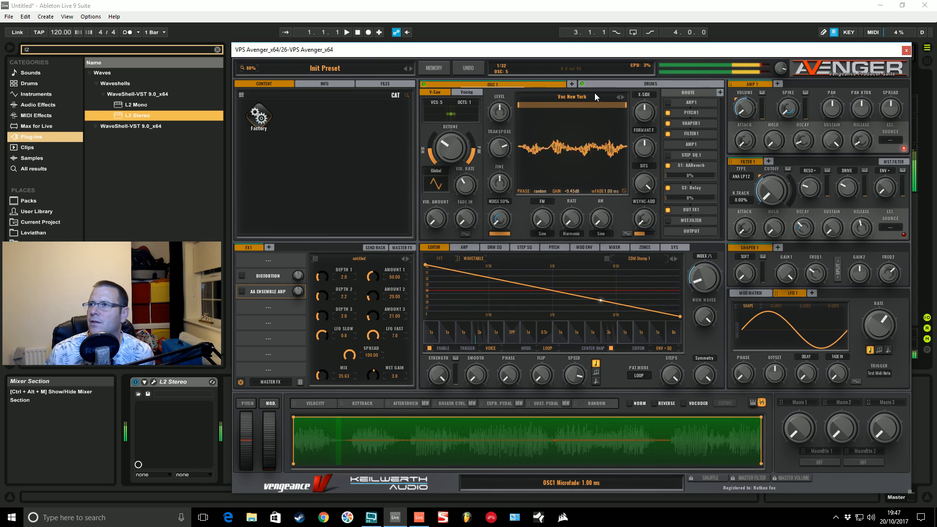
- Load the Slow Spectre wavetable from Wavetables Diatonic into oscillator 1
left_click(563, 98)
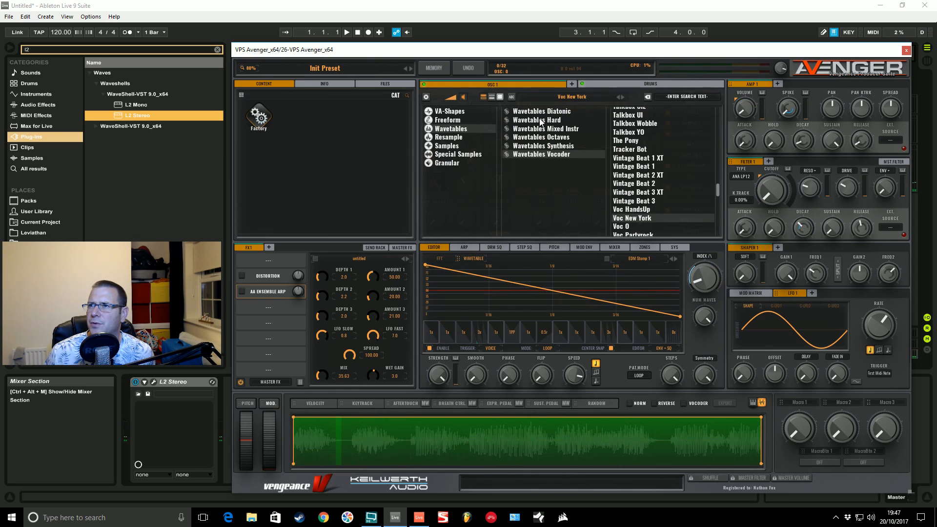
left_click(540, 121)
left_click(551, 114)
scroll(633, 139, "down", 10)
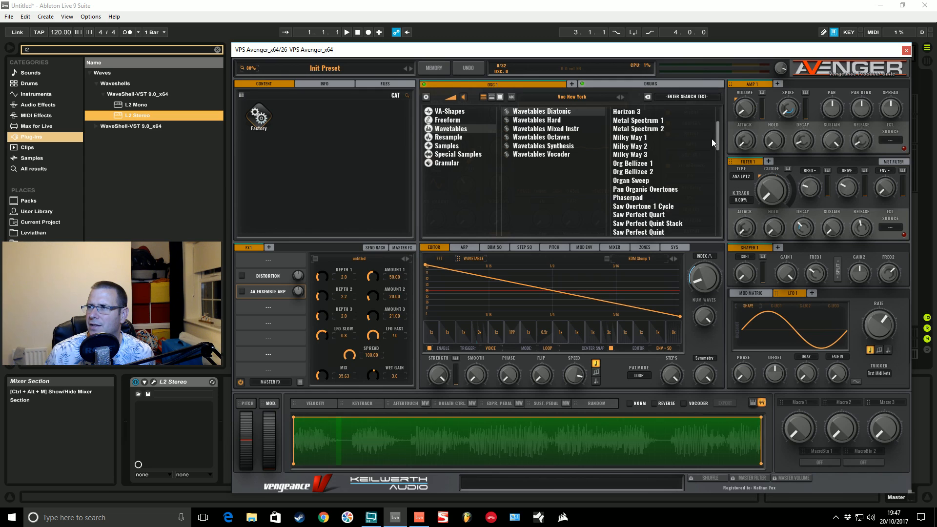
double_click(635, 211)
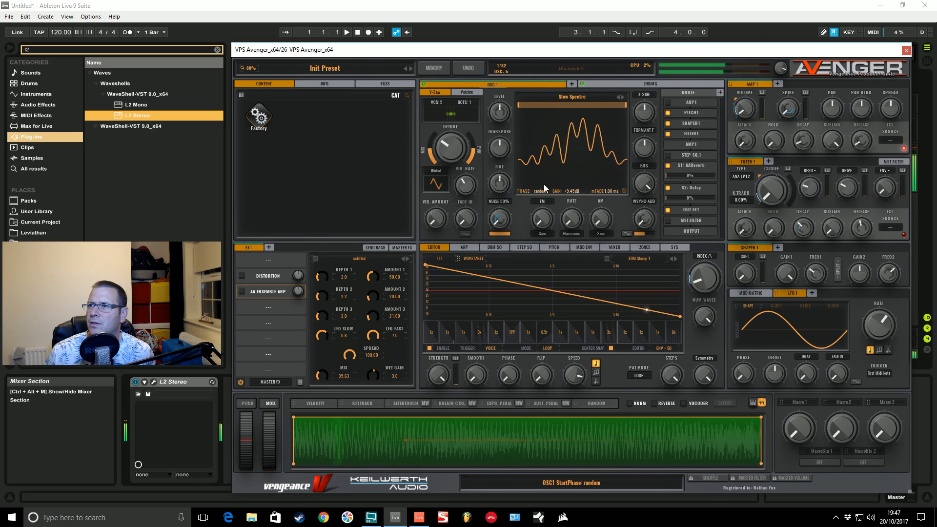
- Raise oscillator 1's wavetable index and set Filter 1's cutoff to 45.43 Hz
left_click_drag(710, 277, 711, 246)
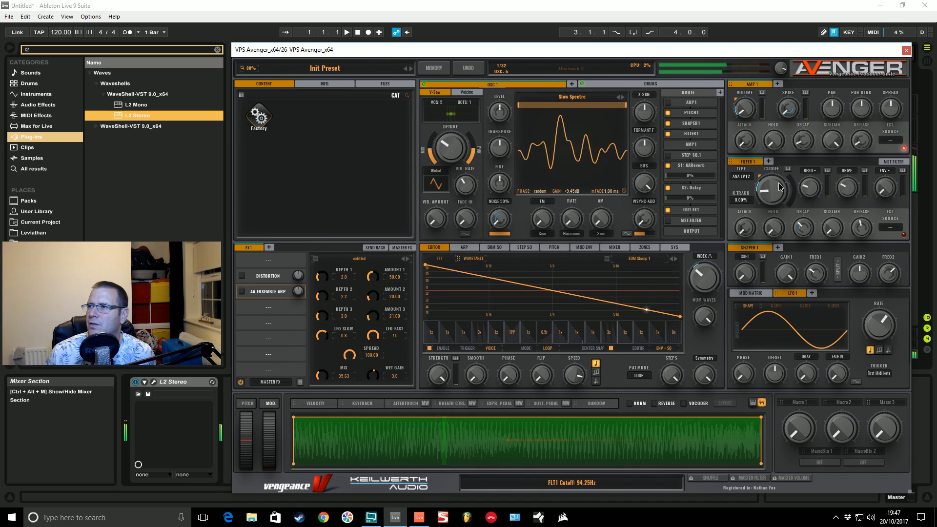
left_click_drag(779, 190, 779, 198)
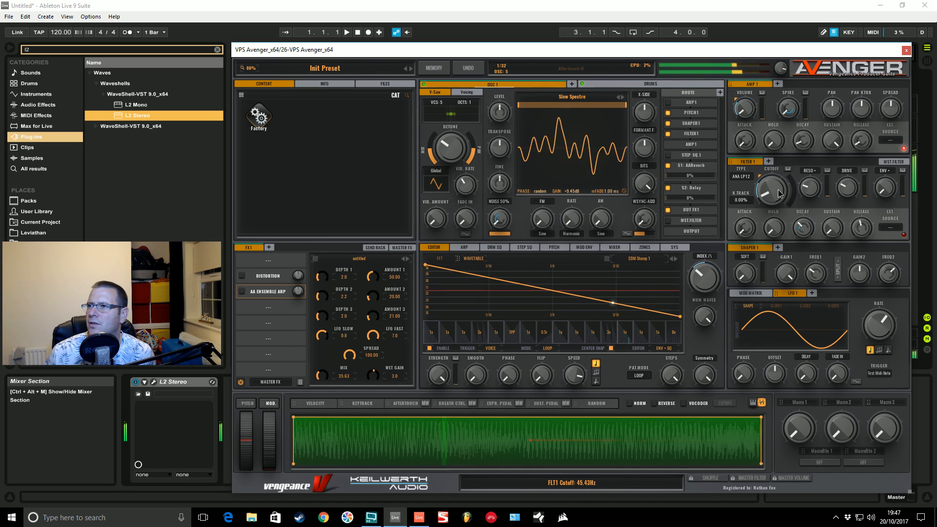
- Load the Dubkiller 3 wavetable from Wavetables Hard into oscillator 1 and lower the wavetable index
left_click(572, 97)
left_click(551, 121)
scroll(617, 199, "down", 3)
left_click(625, 199)
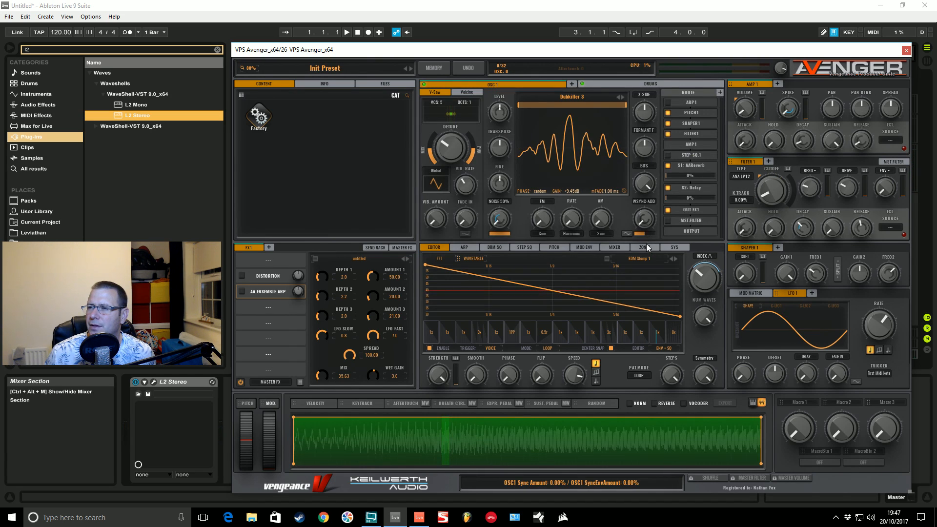
left_click_drag(710, 286, 705, 296)
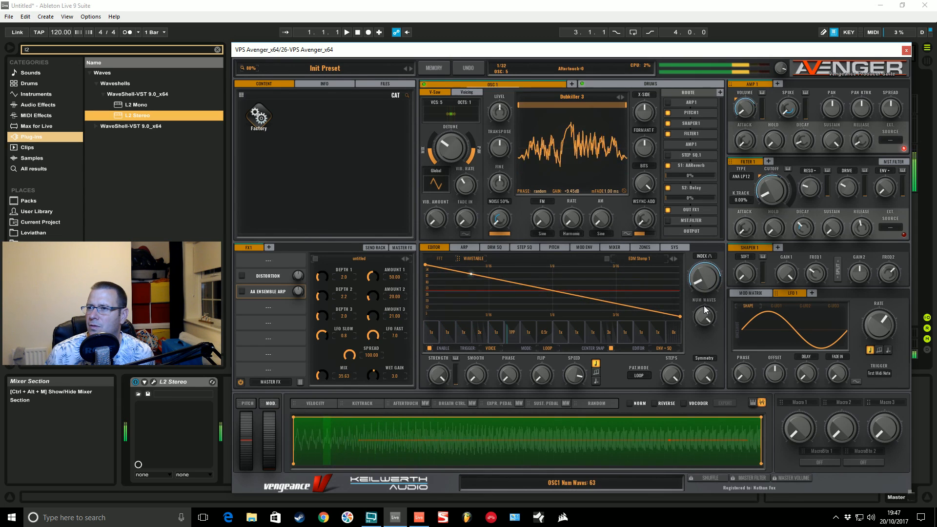
- Bend the envelope's straight decay inward, and replace the envelope with the Flatbeat preset
left_click_drag(561, 292, 590, 277)
left_click(631, 259)
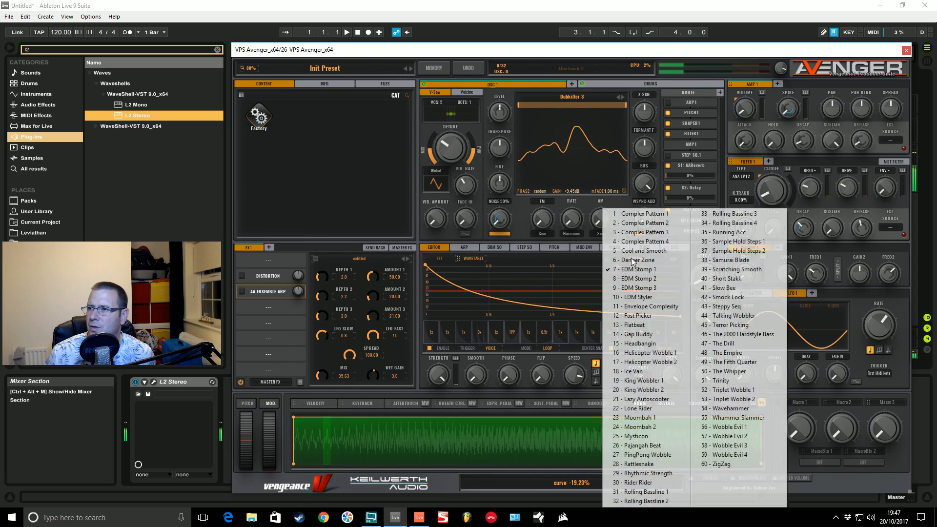
left_click(649, 325)
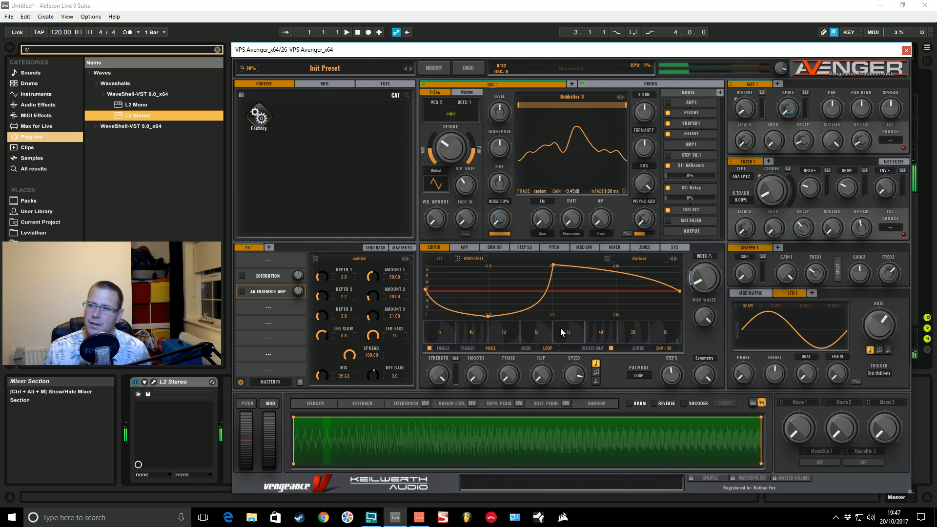
- Reset the wavetable envelope to a straight single-step decay and raise the step's repeat rate to 16x
right_click(530, 331)
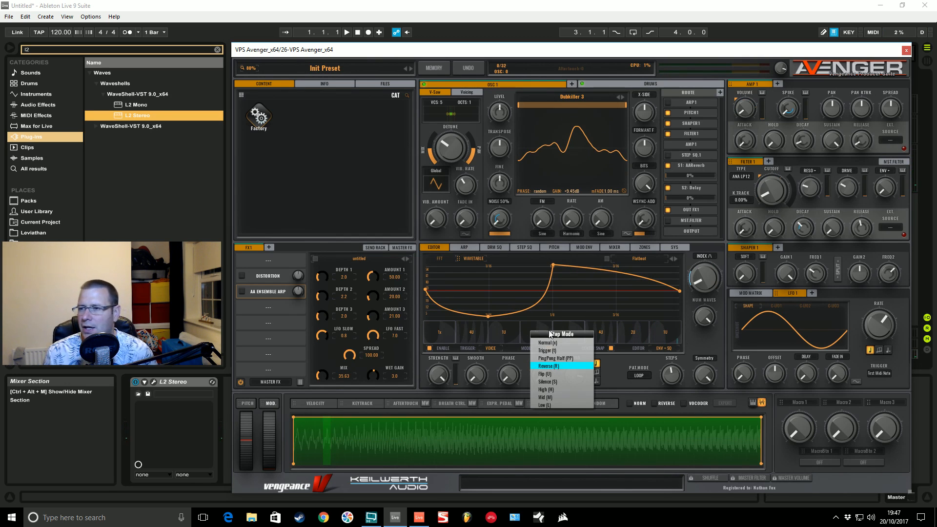
left_click(606, 259)
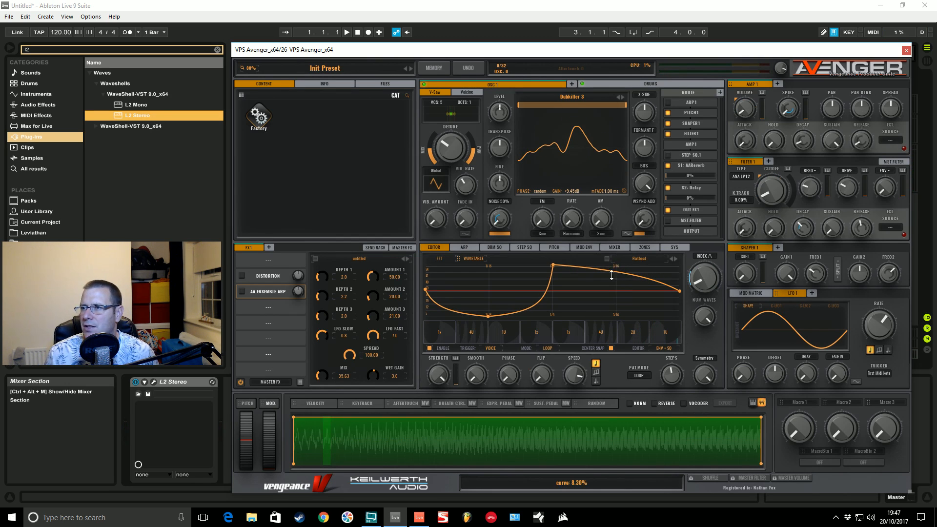
left_click(607, 259)
left_click(637, 390)
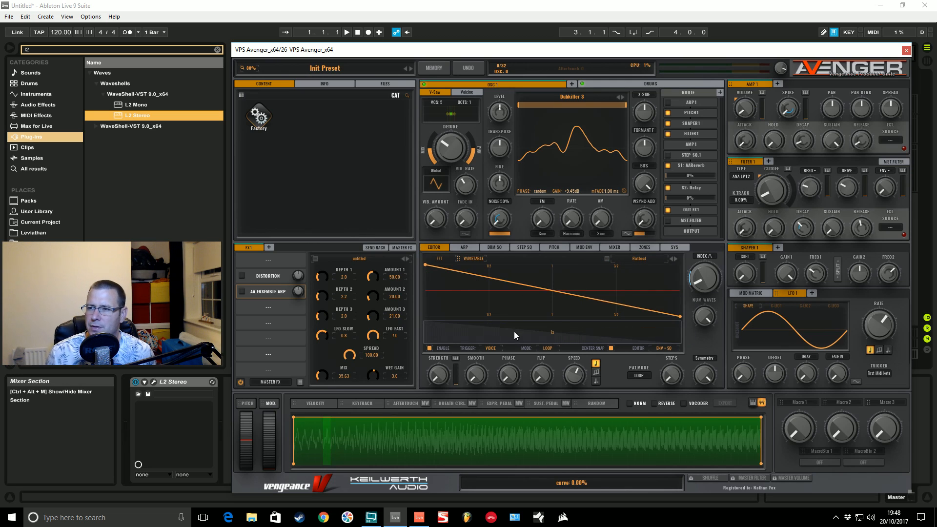
left_click_drag(550, 337, 597, 240)
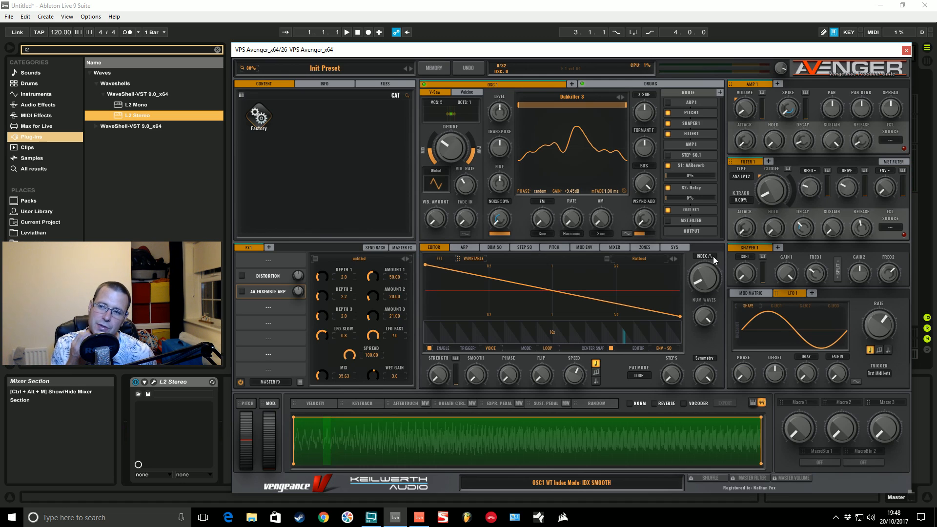
- Raise oscillator 1's wavetable index and lower it partway again, and set the envelope step to Trigger mode
left_click_drag(705, 281, 717, 264)
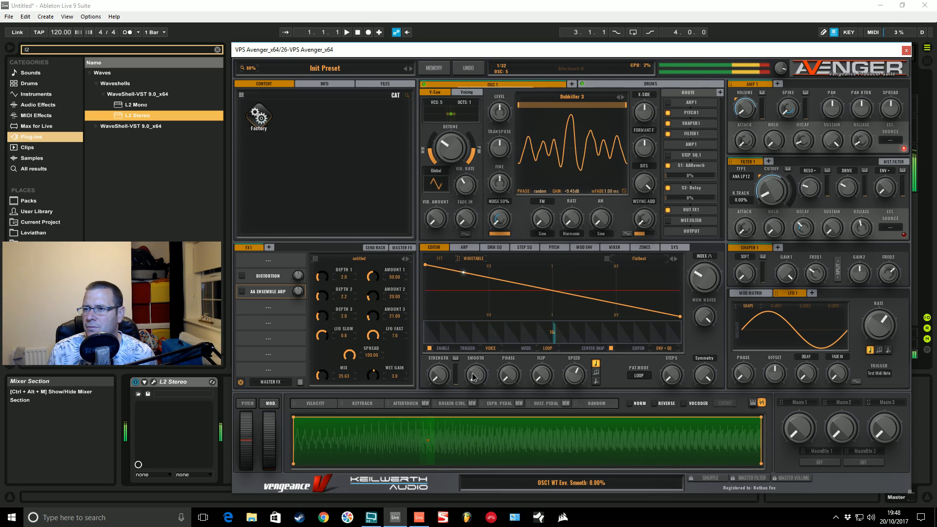
left_click_drag(702, 284, 699, 304)
right_click(547, 332)
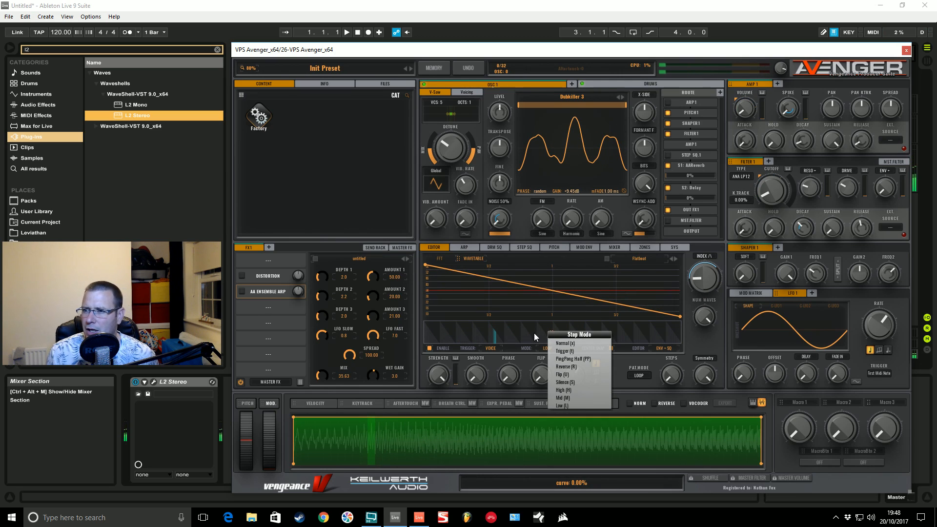
left_click(570, 350)
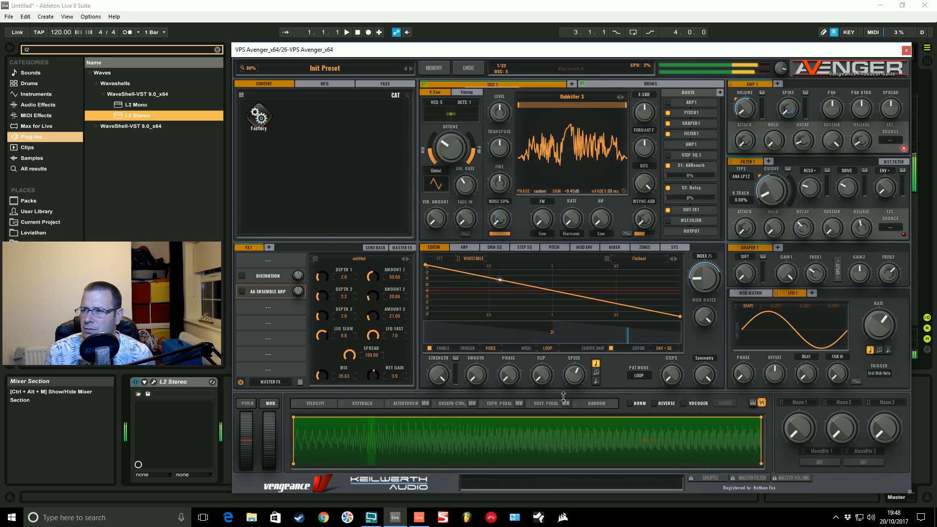
- Try the PingPong Half and Reverse modes on the single envelope step
right_click(562, 327)
left_click(590, 351)
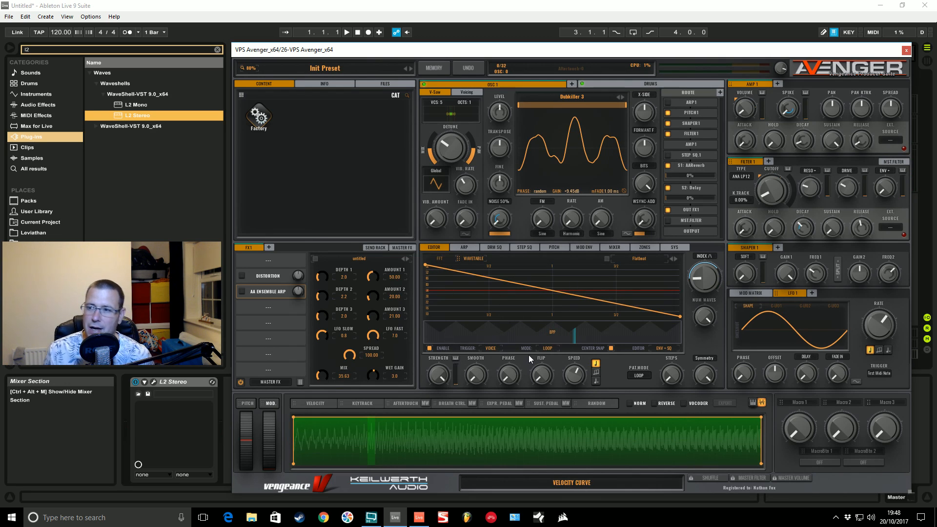
right_click(559, 333)
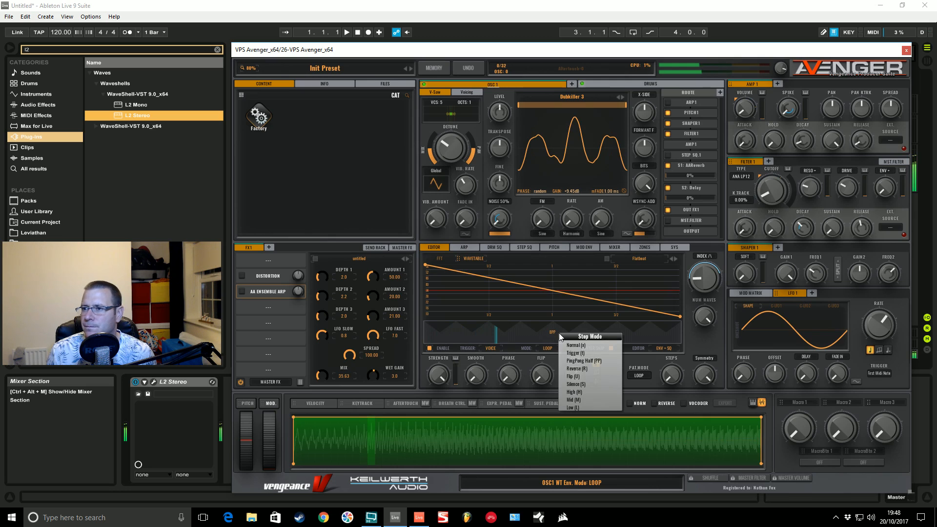
left_click(578, 369)
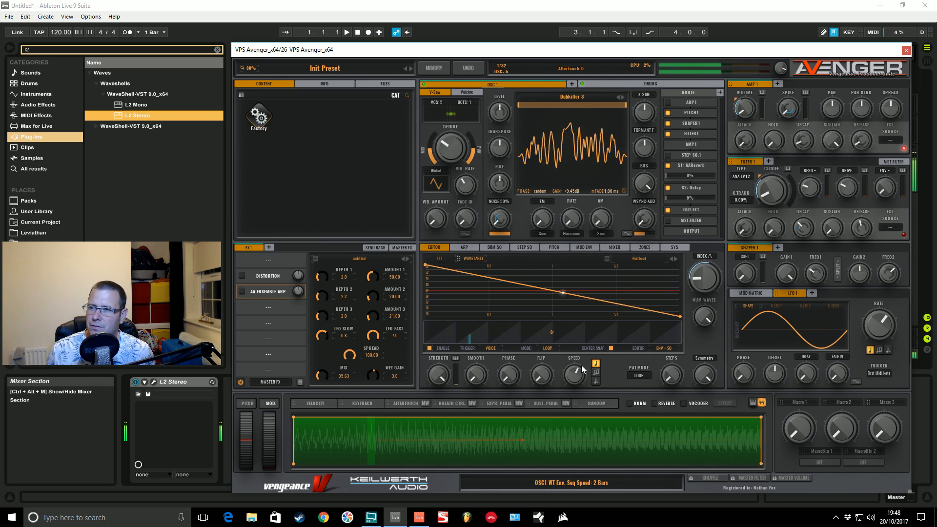
right_click(557, 302)
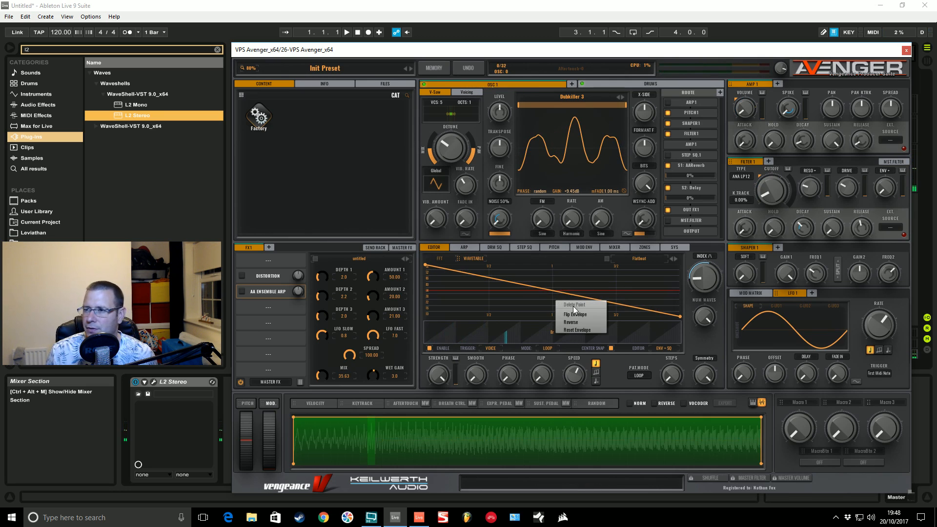
left_click(547, 324)
- Try the Flip and Silence modes on the single envelope step
right_click(546, 328)
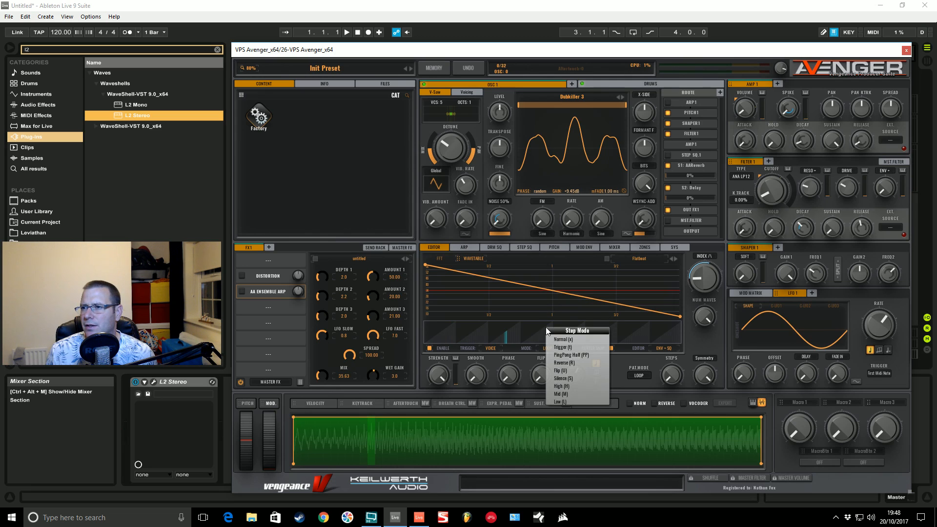
left_click(570, 371)
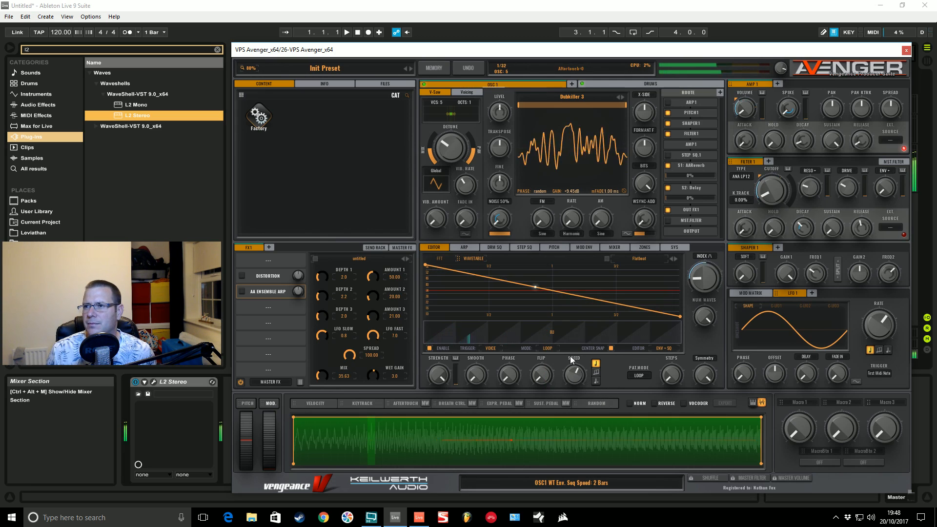
right_click(575, 330)
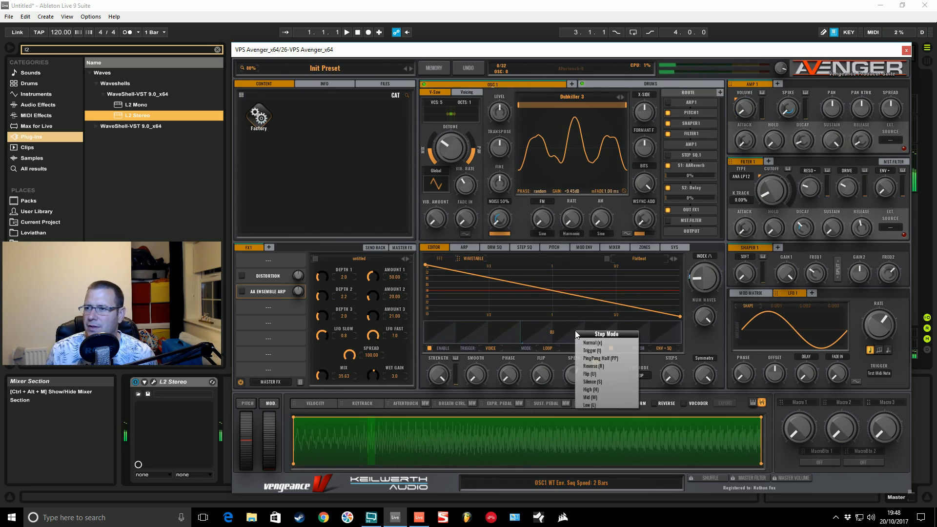
left_click(590, 387)
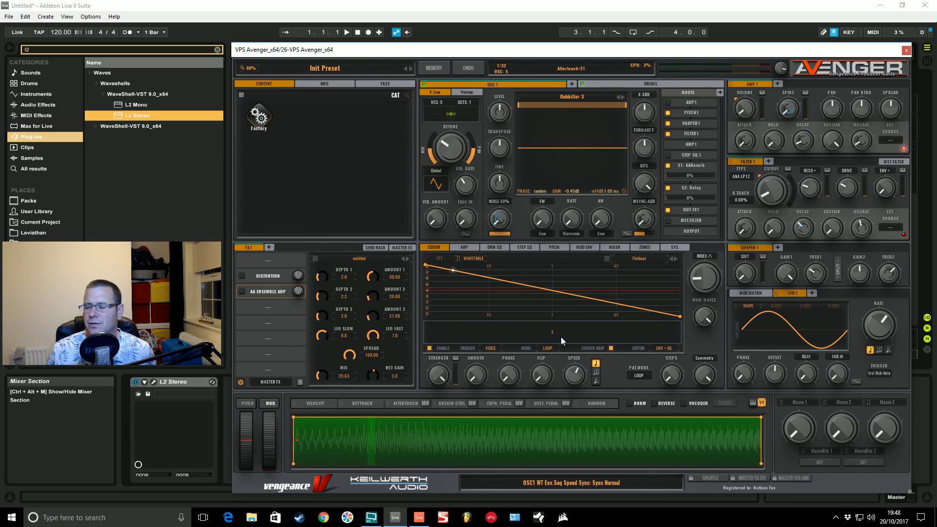
- Extend the envelope sequence to 5 steps, with the third step on Silence and the first on Normal
left_click_drag(675, 376, 678, 357)
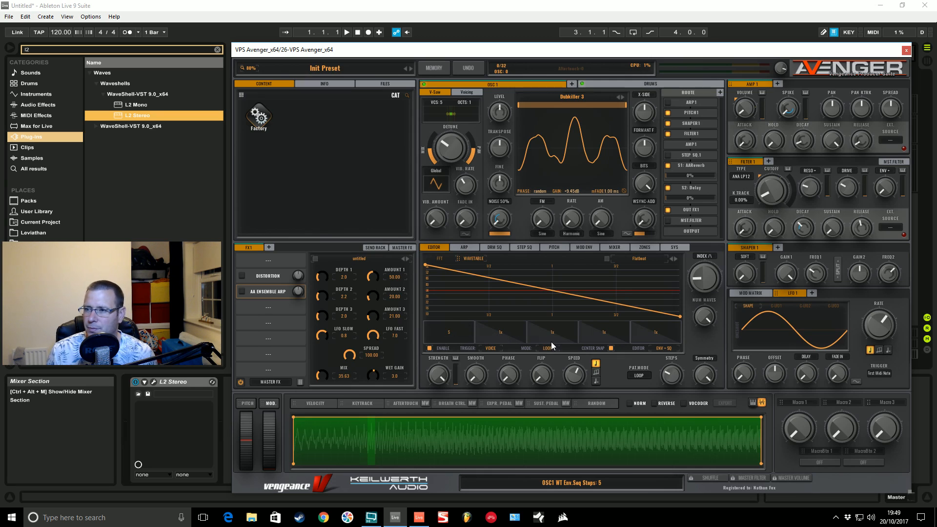
right_click(550, 338)
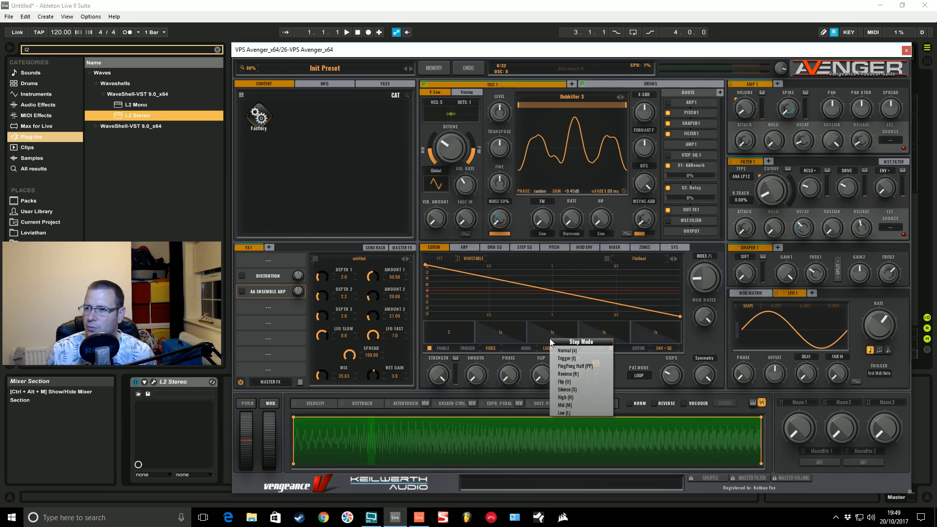
left_click(567, 389)
right_click(458, 327)
left_click(484, 344)
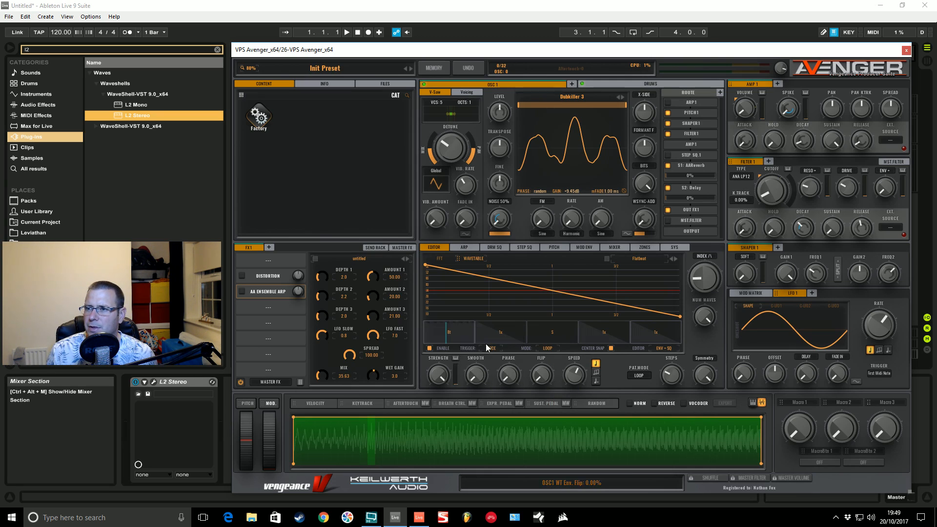
right_click(453, 334)
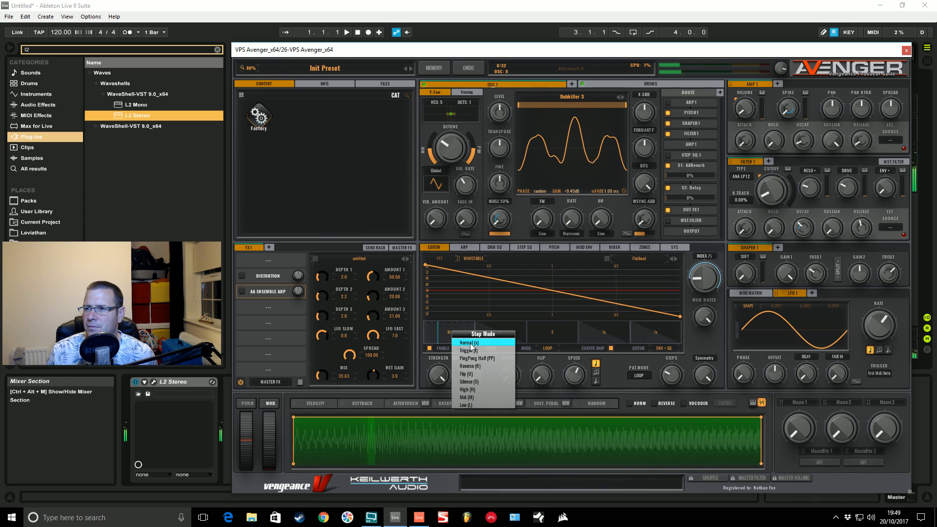
left_click(471, 343)
- Set the envelope sequence speed to 1 Bar and the third step to High, and slightly raise the envelope's end point
left_click_drag(574, 375, 575, 368)
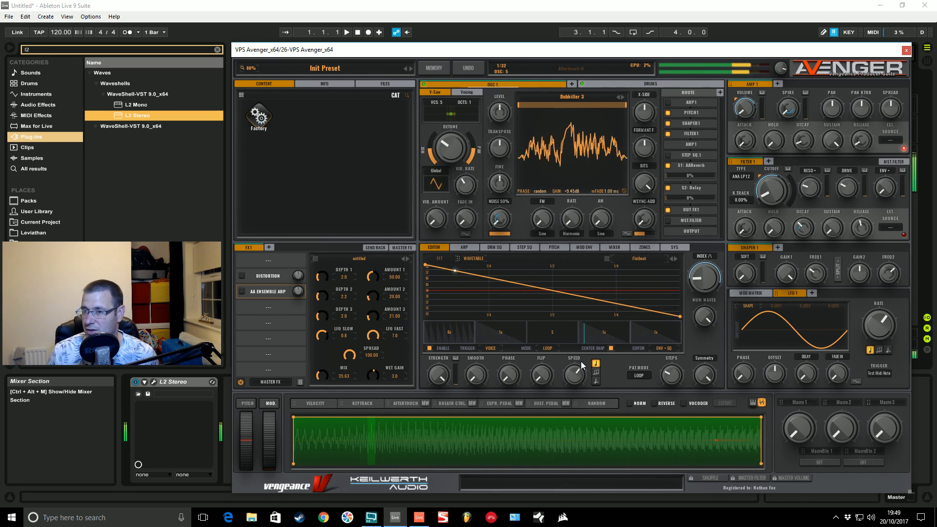
right_click(558, 339)
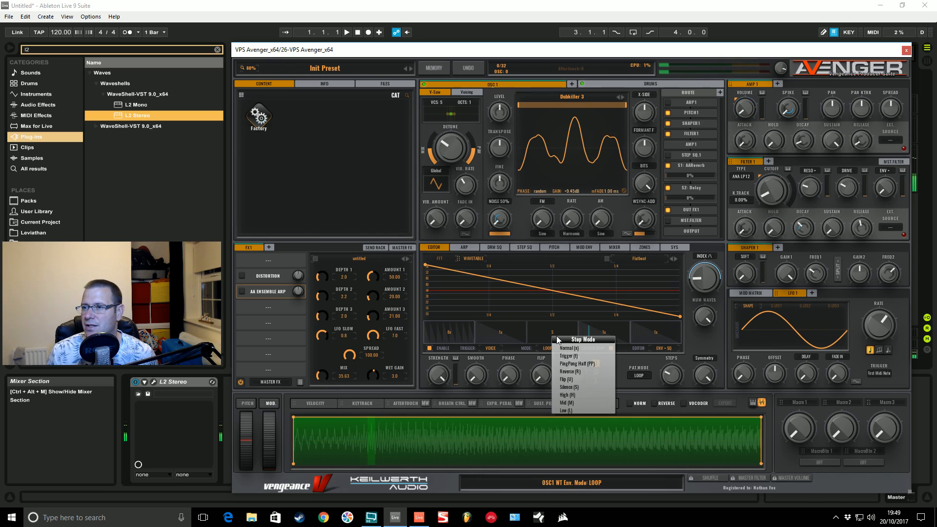
left_click(563, 396)
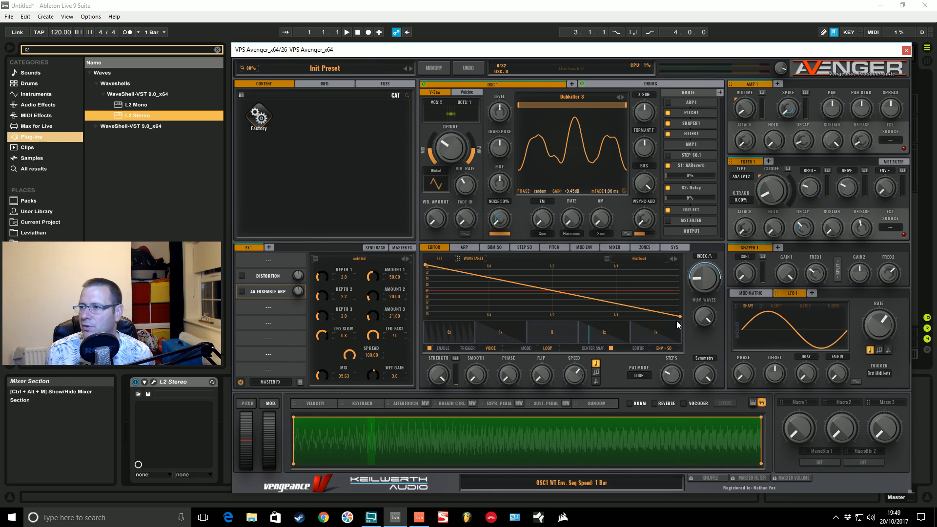
mouse_move(680, 315)
left_mouse_down()
mouse_move(684, 256)
mouse_move(673, 309)
left_mouse_up()
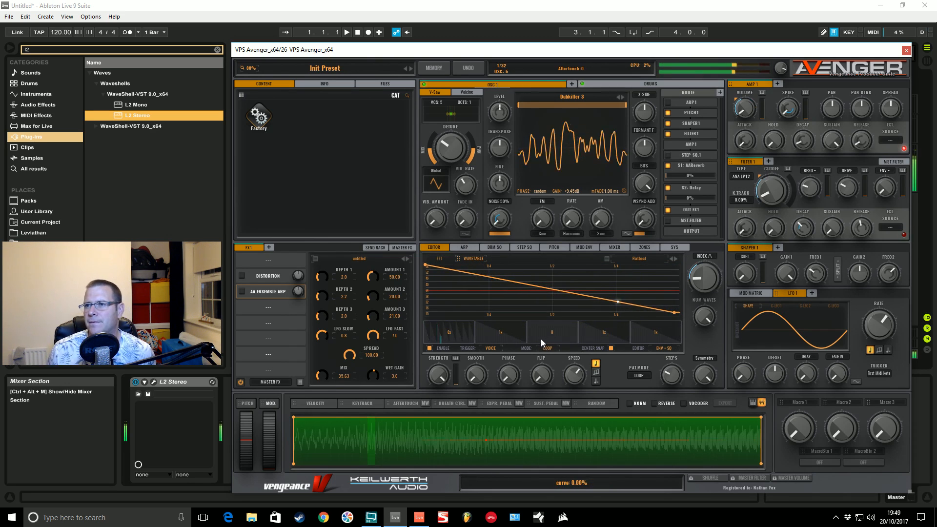
- Reduce the envelope sequence to 2 steps and set the second step to High mode
right_click(473, 338)
left_click(678, 376)
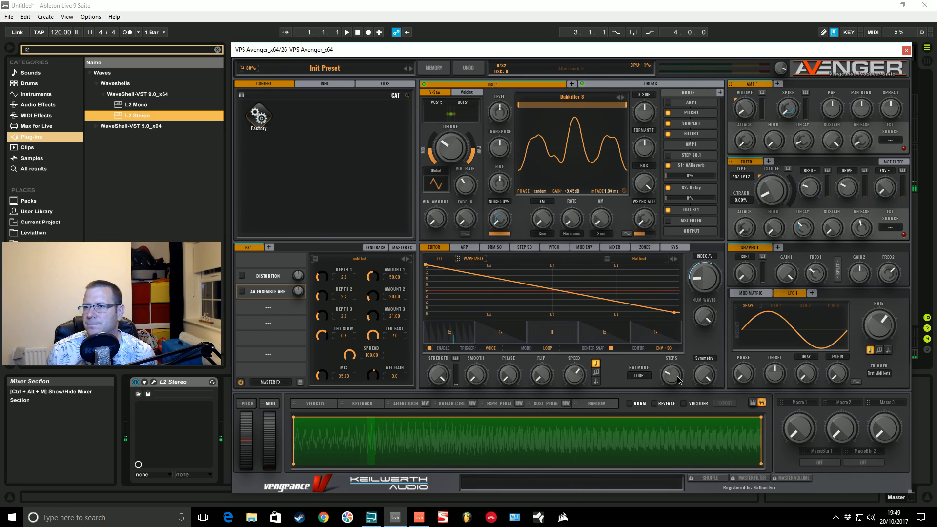
left_click_drag(671, 374, 674, 389)
right_click(618, 339)
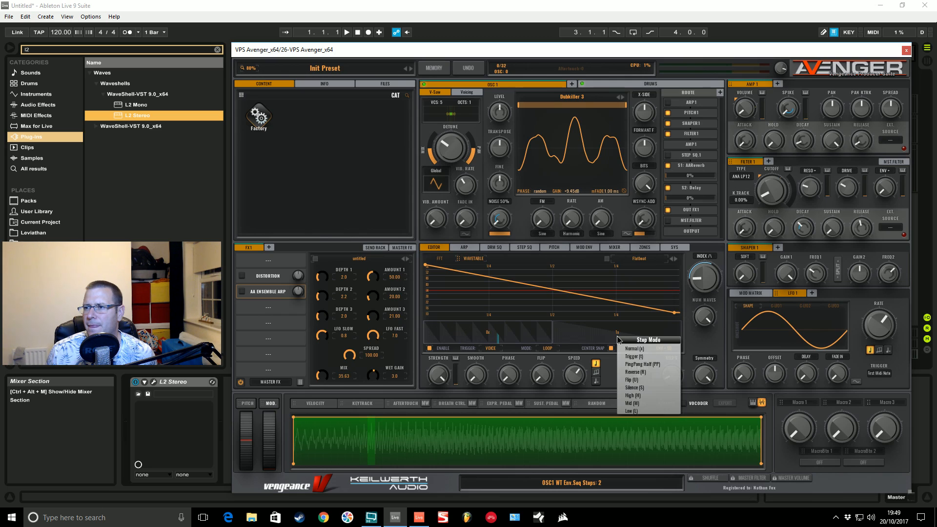
left_click(635, 395)
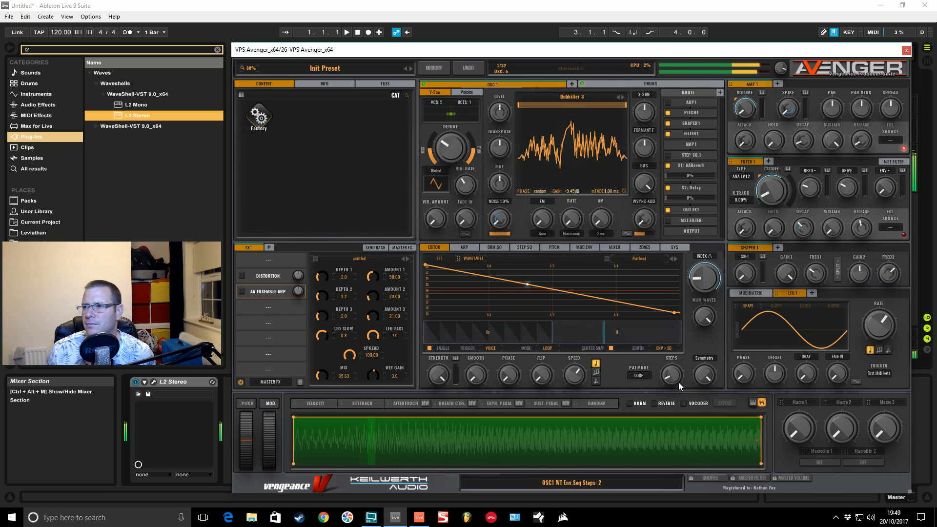
- Set the second step to Mid, move the envelope's start point down and back to maximum, and lower its end point to minimum
right_click(611, 336)
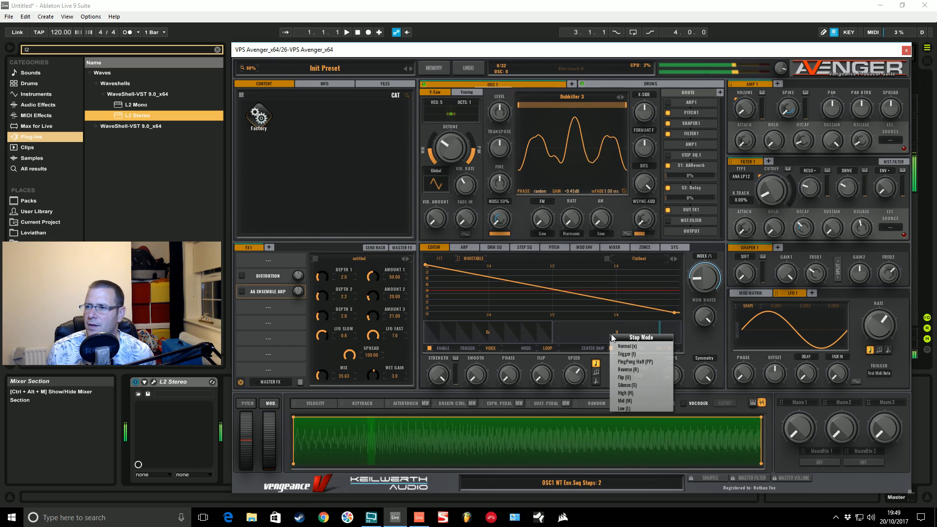
left_click(631, 399)
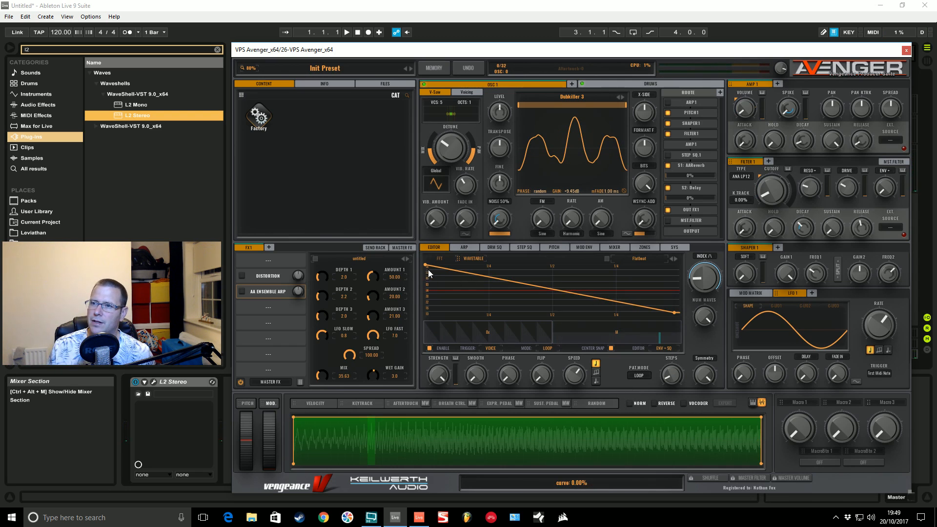
left_click_drag(425, 267, 427, 294)
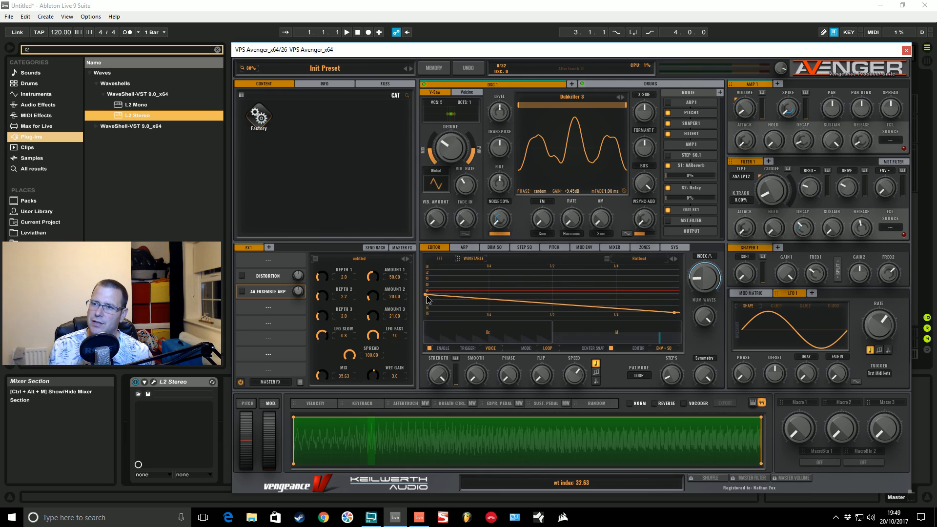
mouse_move(676, 313)
left_mouse_down()
mouse_move(678, 294)
mouse_move(678, 316)
left_mouse_up()
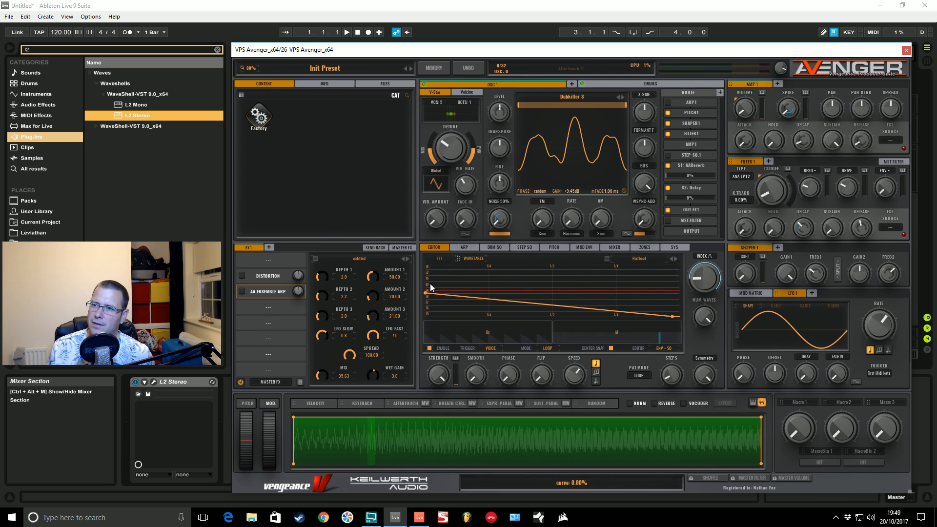
left_click_drag(426, 292, 459, 256)
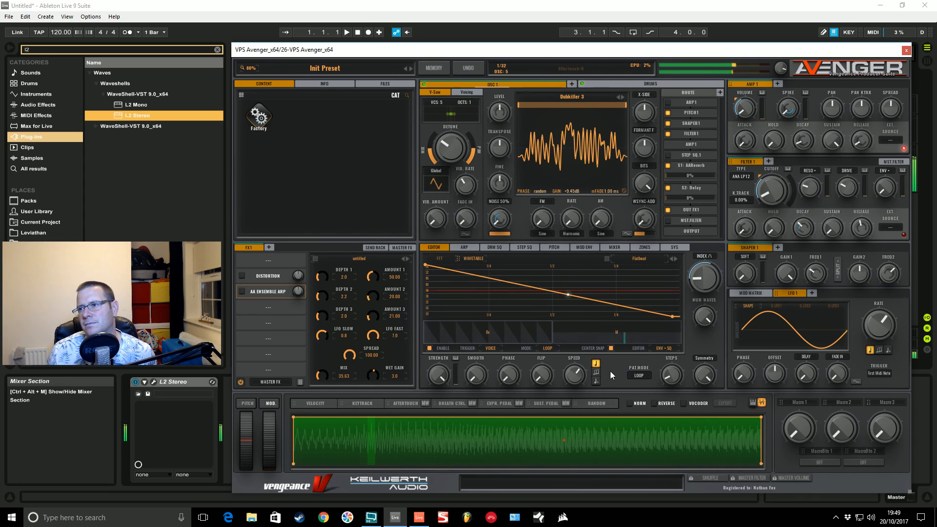
- Set the second step to Low mode, and vary the envelope's start level before returning it to maximum
right_click(592, 340)
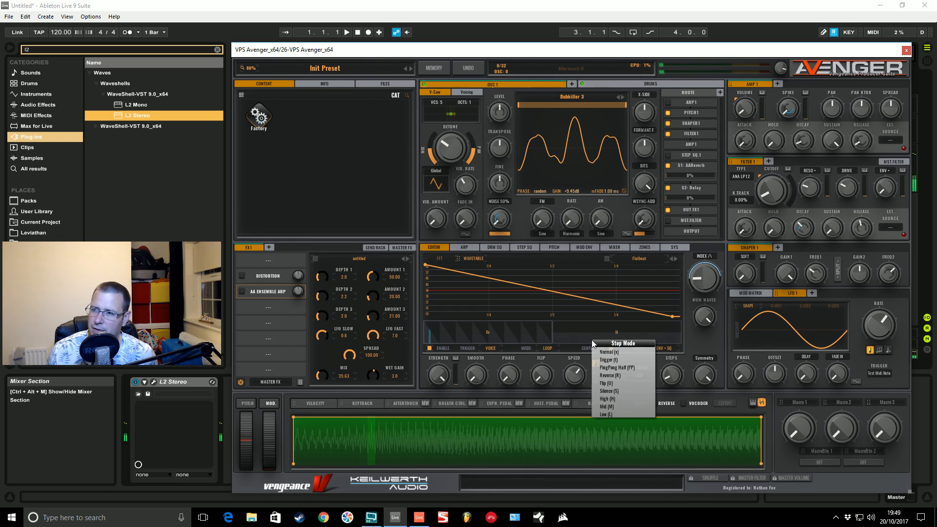
left_click(611, 415)
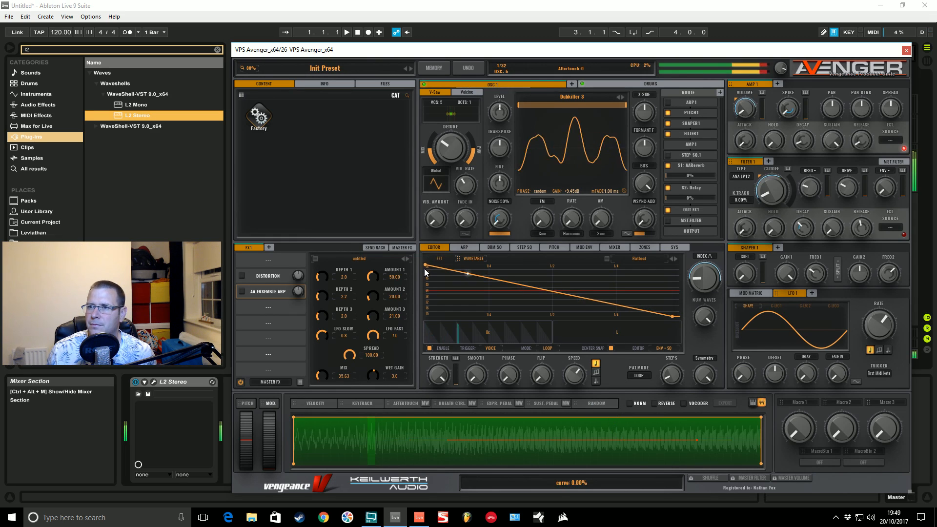
left_click_drag(426, 306, 428, 259)
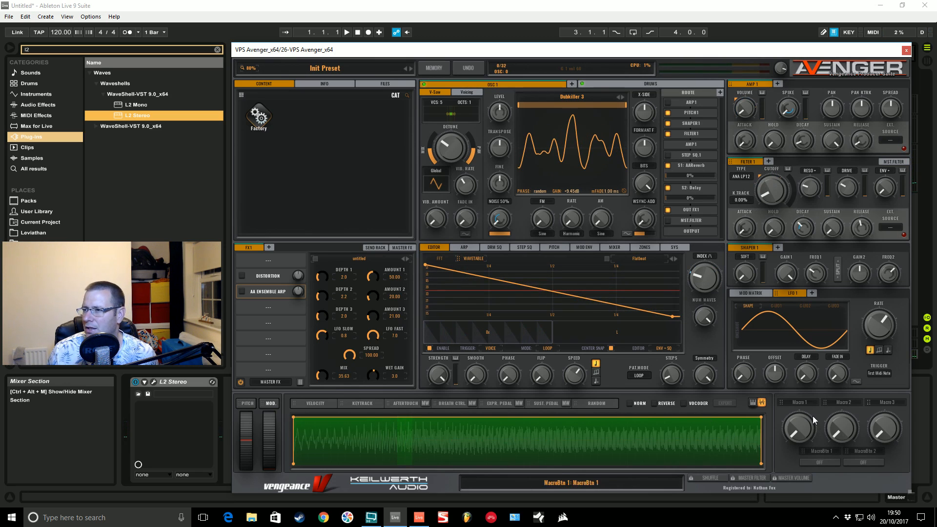
- Clear the second assignment in the mod matrix, keeping only the ModWheel to FLT1 Cutoff routing
left_click(764, 295)
left_click(782, 335)
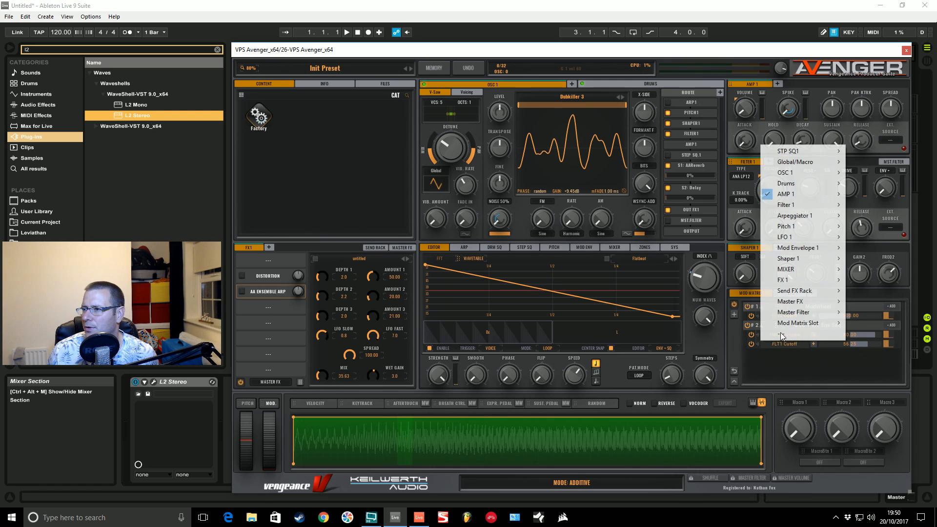
left_click(788, 334)
left_click(786, 336)
left_click(786, 338)
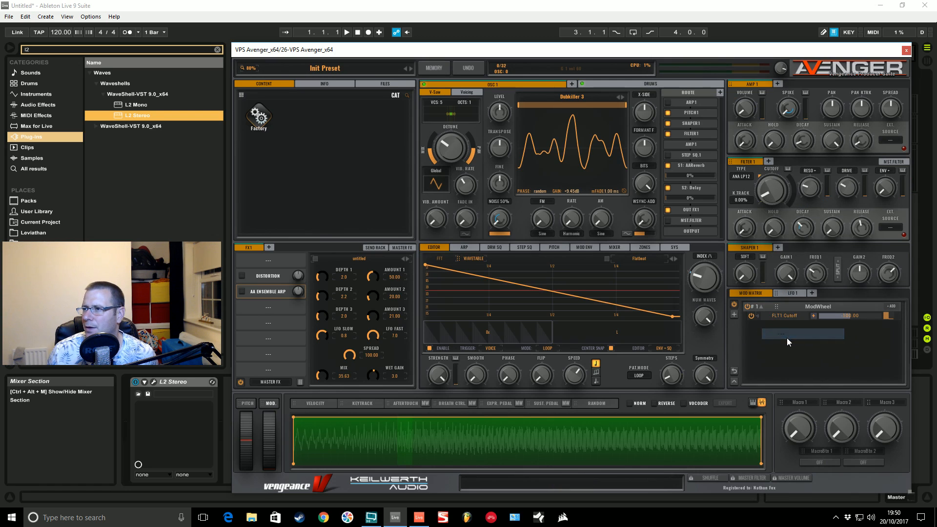
- Raise the AMP 1 volume and Filter 1 cutoff, reduce the ModWheel-to-cutoff amount, and lower the wavetable Index
left_click_drag(746, 109, 773, 44)
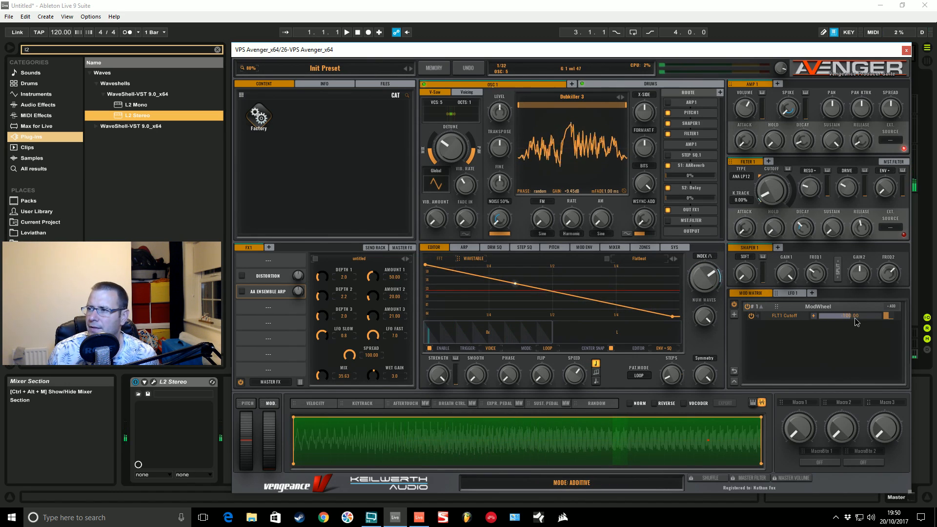
left_click_drag(845, 317, 865, 316)
left_click_drag(779, 193, 782, 162)
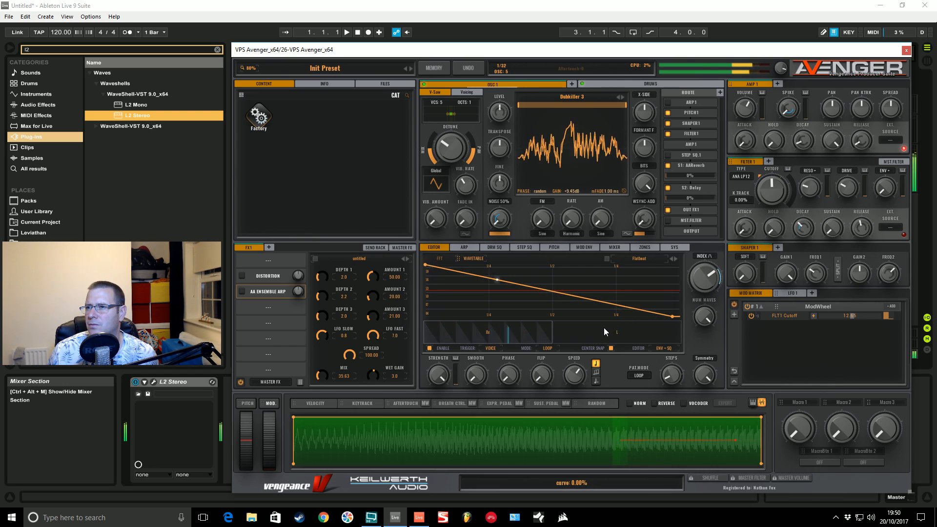
left_click_drag(711, 291, 707, 360)
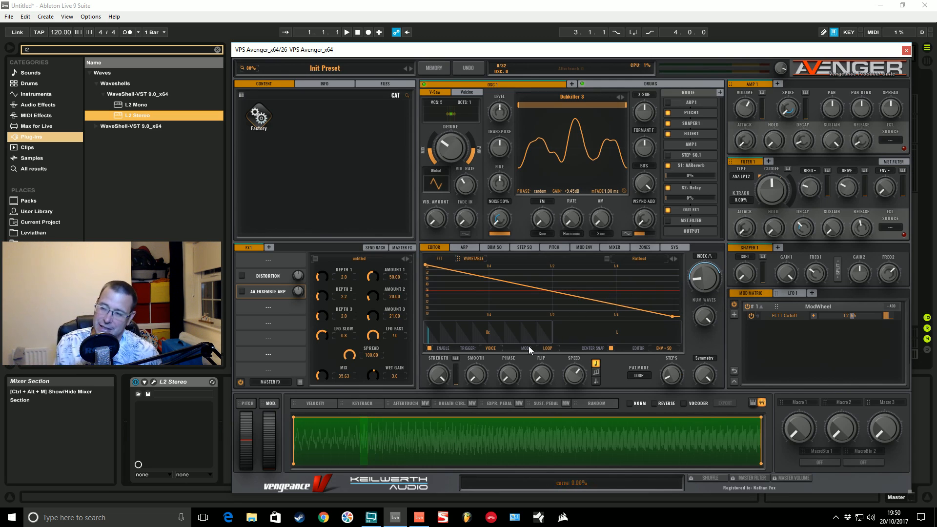
- Examine the wavetable envelope's preset options, LFO 1, and the arpeggiator, drum sequencer, step sequencer and pitch editors
left_click(609, 262)
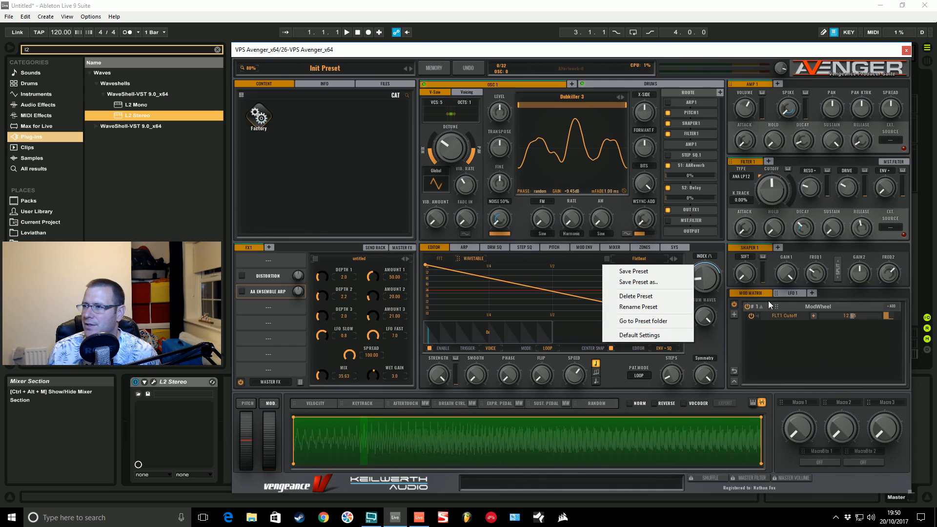
left_click(798, 306)
left_click(750, 344)
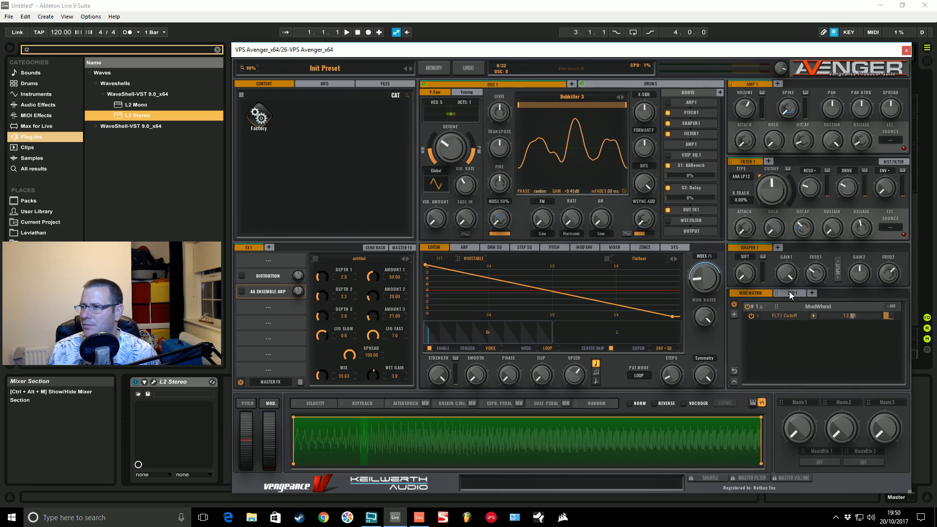
left_click(792, 293)
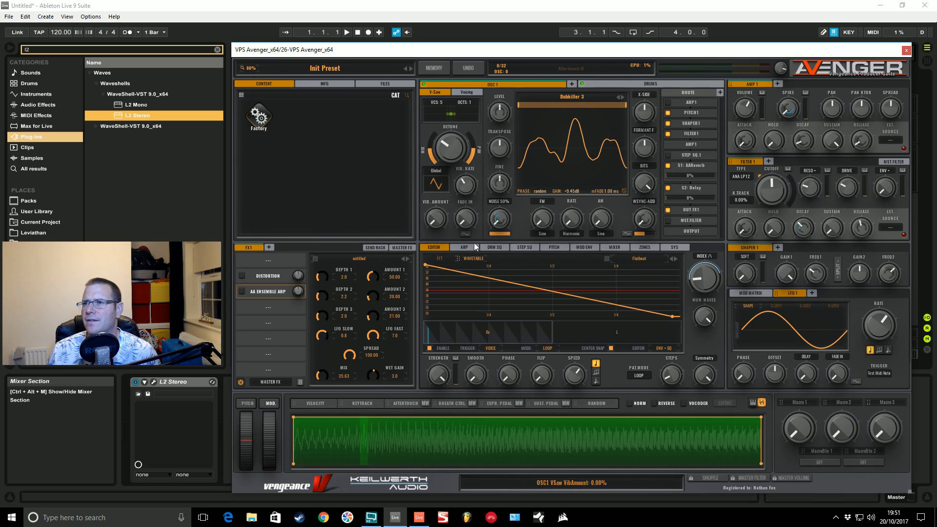
left_click(461, 247)
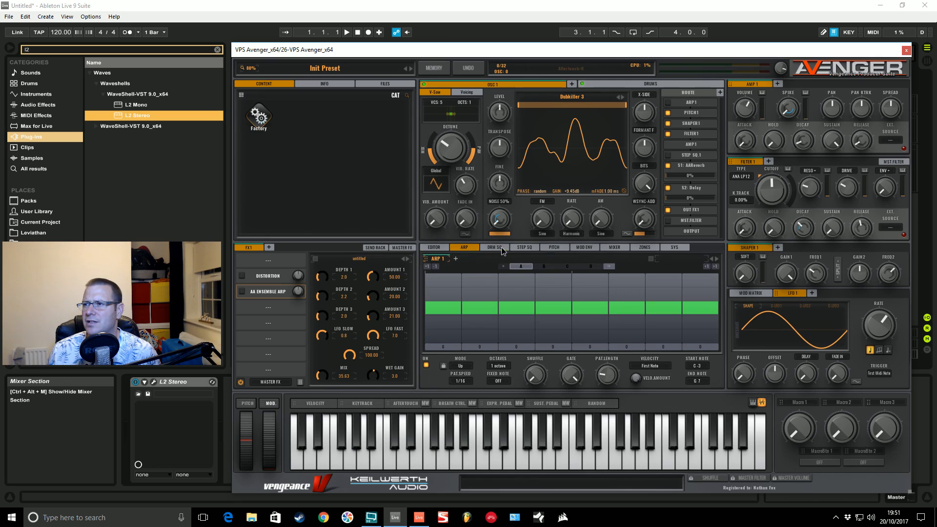
left_click(501, 247)
left_click(523, 249)
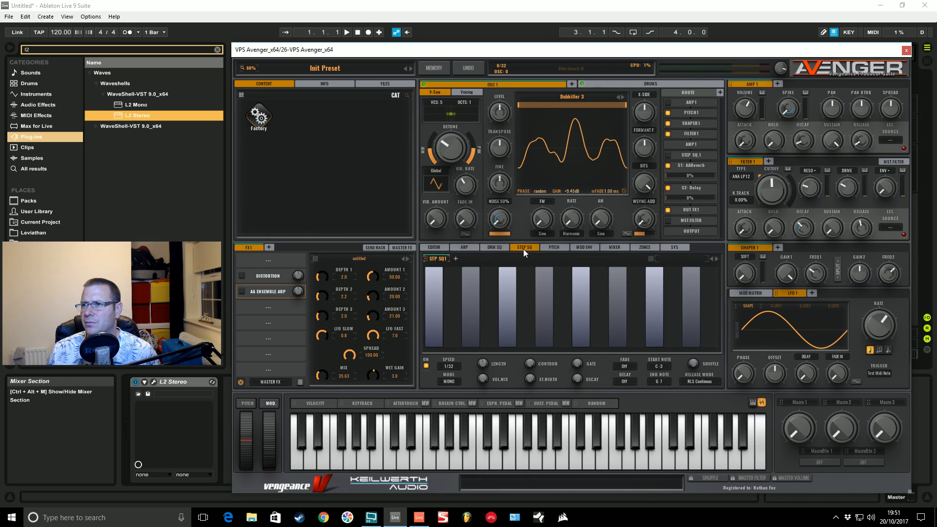
left_click(555, 251)
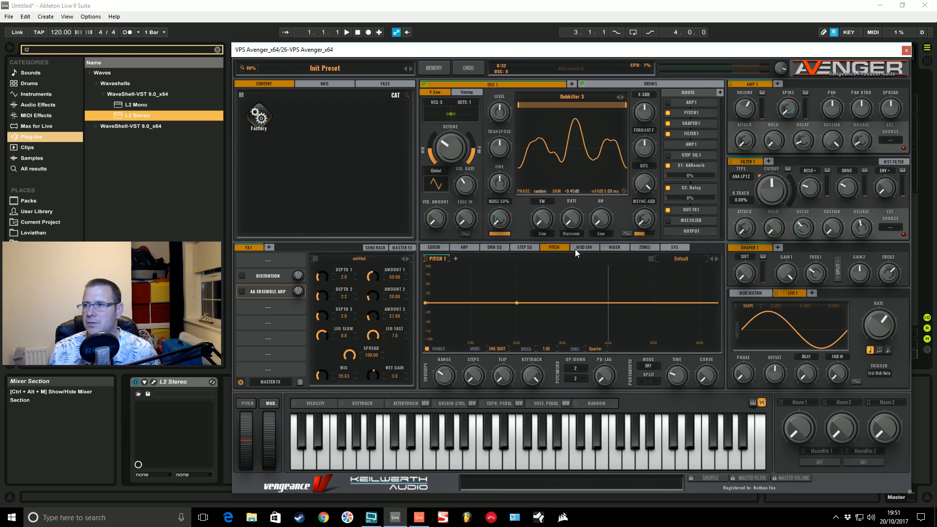
- In mod envelope 1, move the end point to about 1187.5 ms and 79.5% level, and add a low point before it
left_click(578, 248)
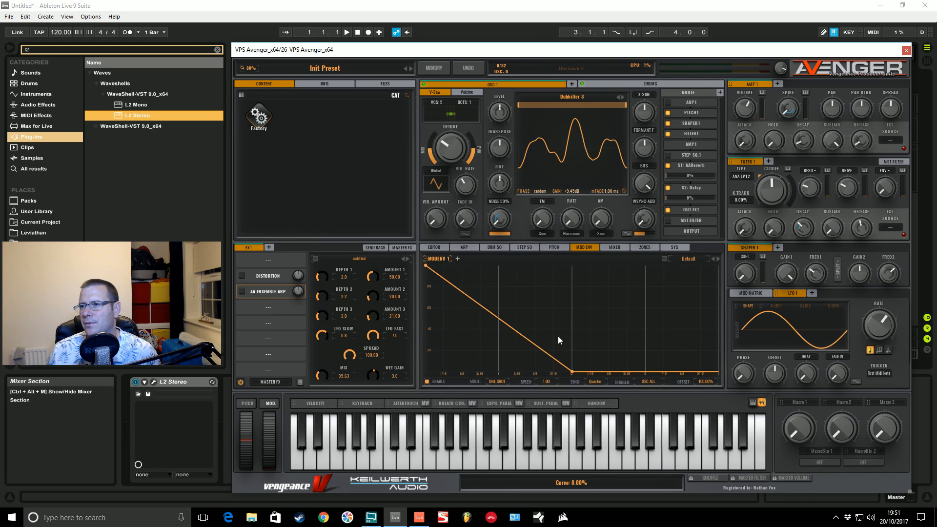
left_click_drag(572, 371, 600, 287)
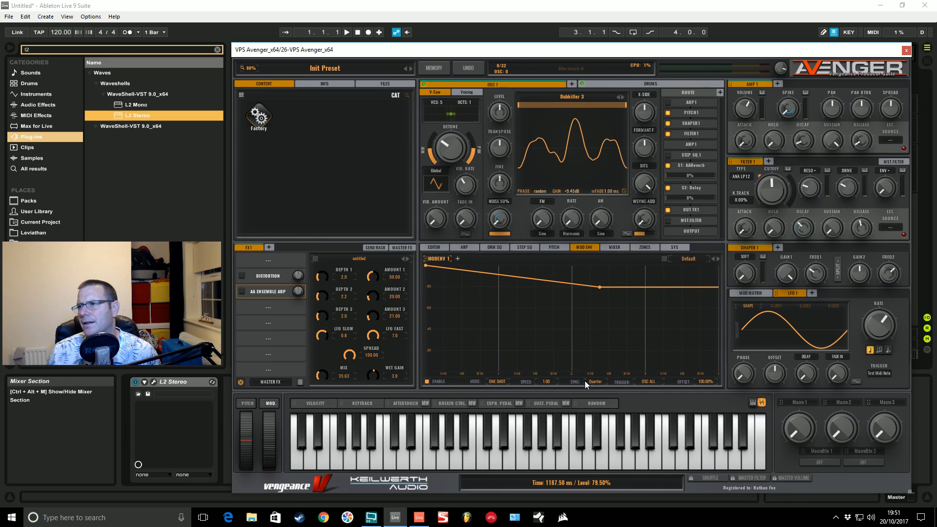
double_click(495, 275)
right_click(494, 273)
left_click(498, 277)
left_click_drag(497, 275, 523, 394)
double_click(498, 288)
left_click_drag(499, 287, 499, 359)
- Add a mid-level point just before mod envelope 1's high point and a low final point after it
double_click(591, 293)
left_click_drag(590, 293, 599, 329)
double_click(640, 287)
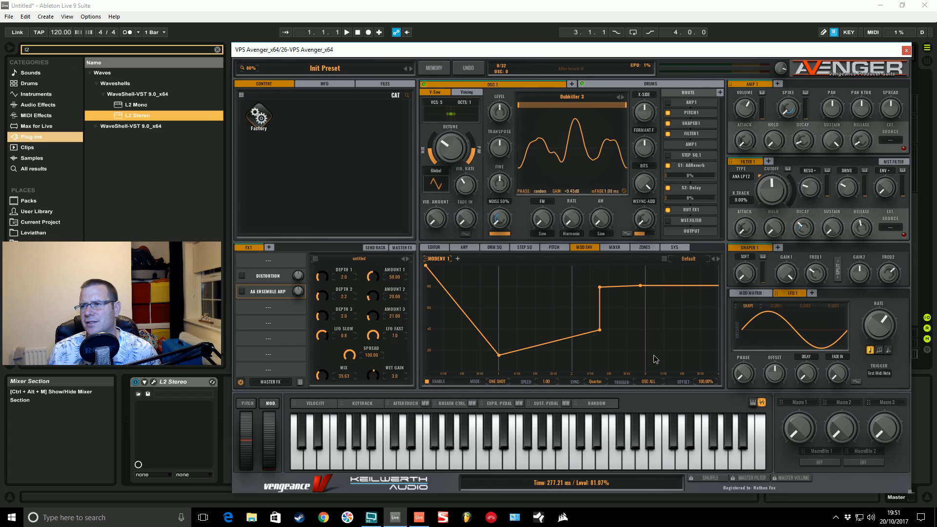
left_click_drag(640, 287, 686, 347)
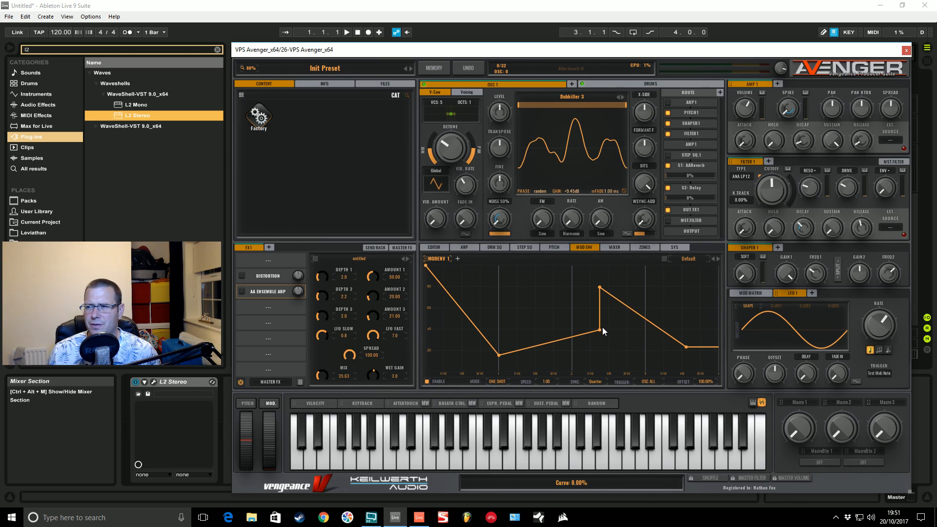
left_click_drag(600, 329, 563, 311)
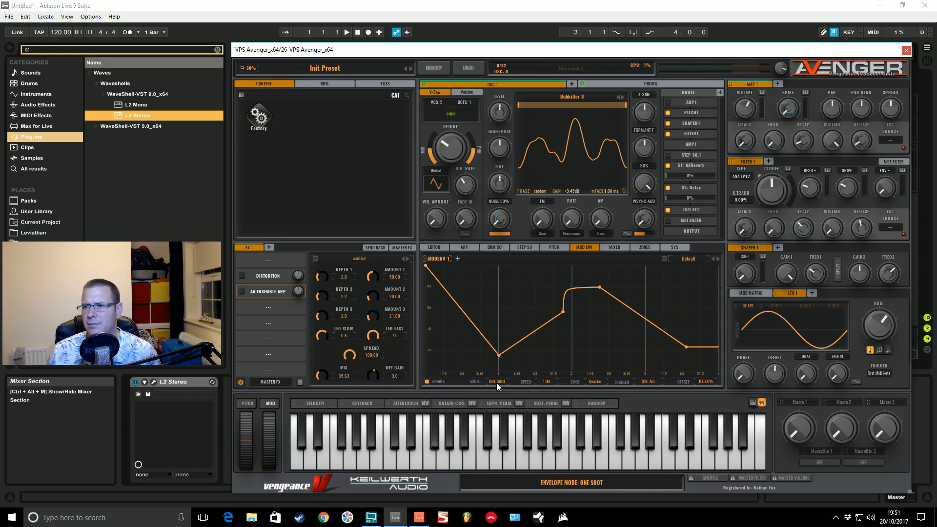
- Review mod envelope 1's mode, speed, sync and trigger settings, and return to the oscillator's wavetable envelope
left_click(496, 382)
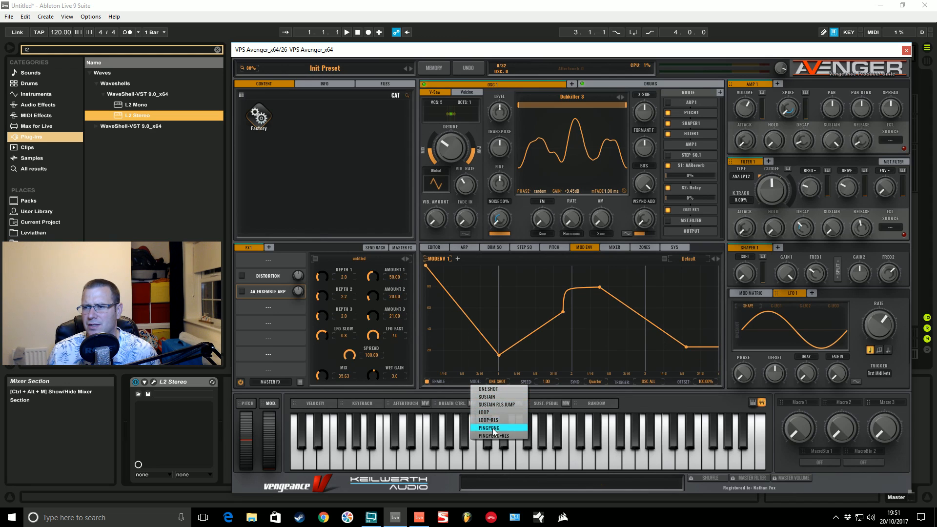
left_click(552, 383)
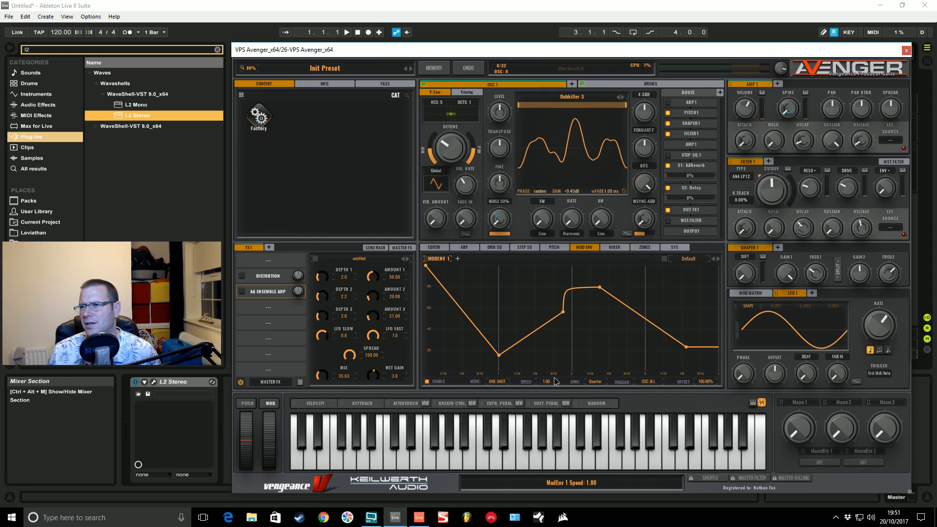
left_click(595, 382)
left_click(658, 379)
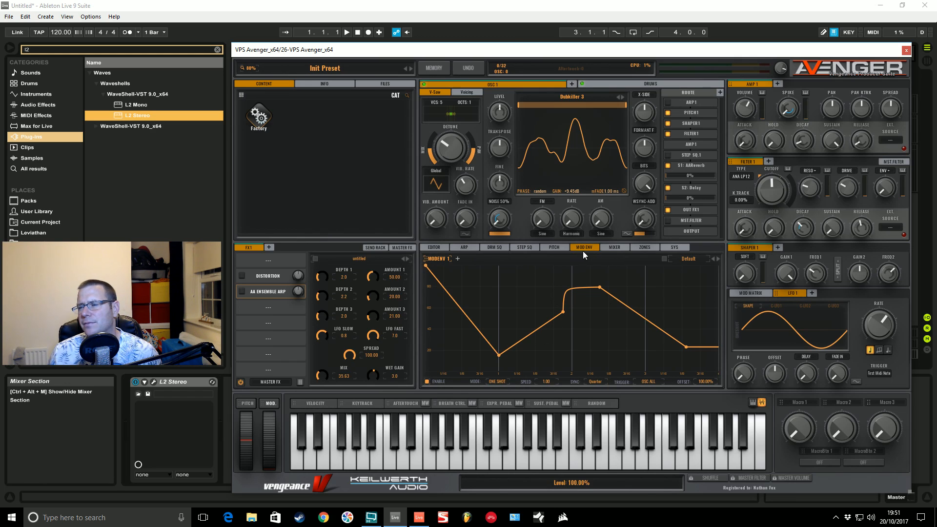
left_click(434, 248)
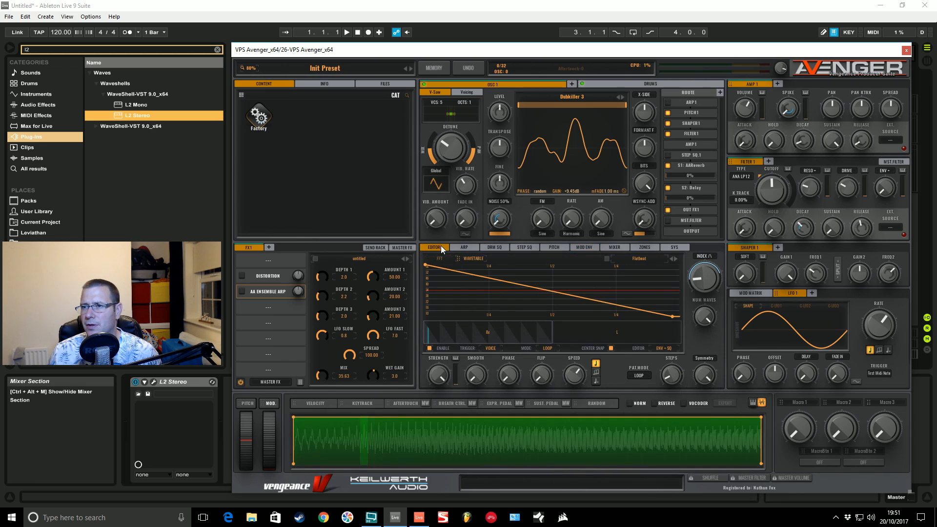